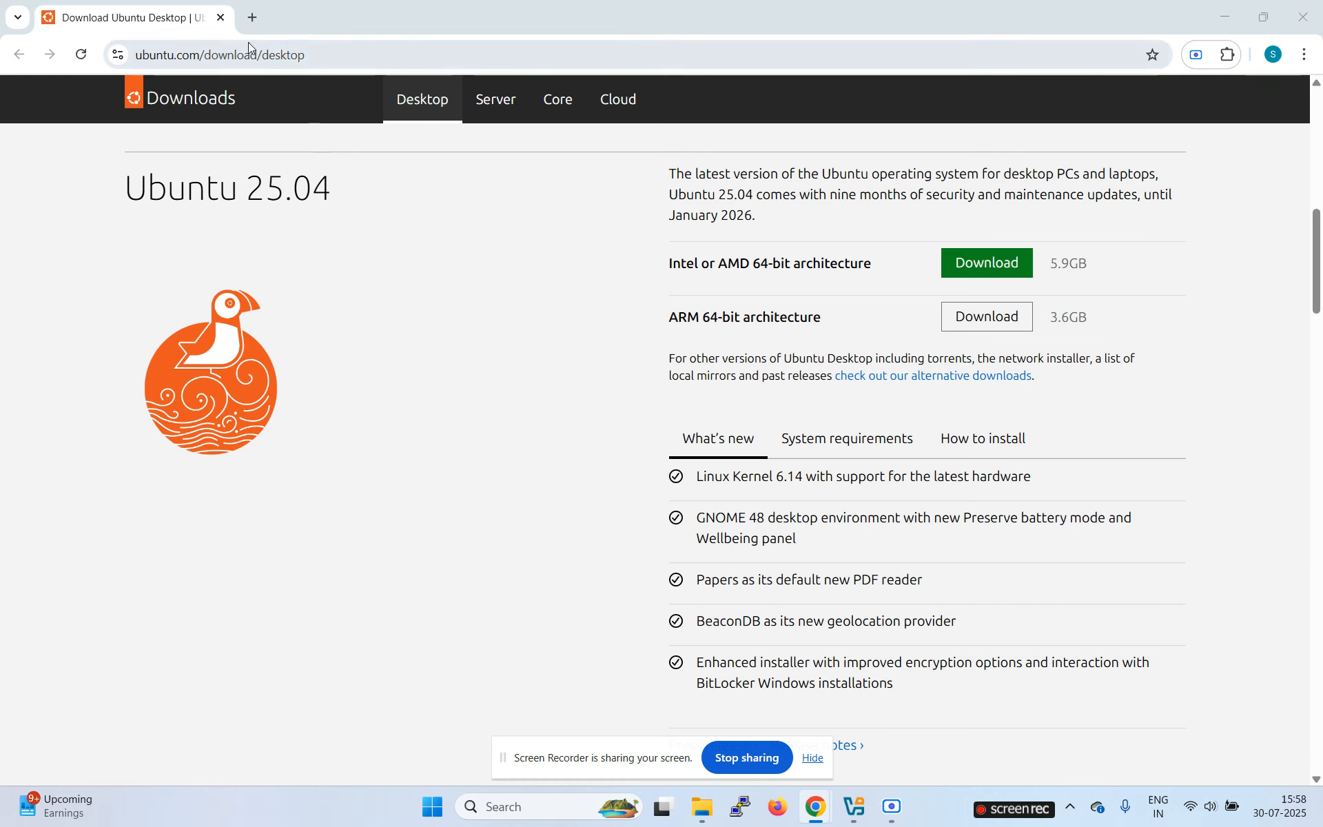
# Step: On the Ubuntu download page, highlight the Intel or AMD 64-bit architecture and Linux Kernel 6.14 lines
pyautogui.click(306, 52)
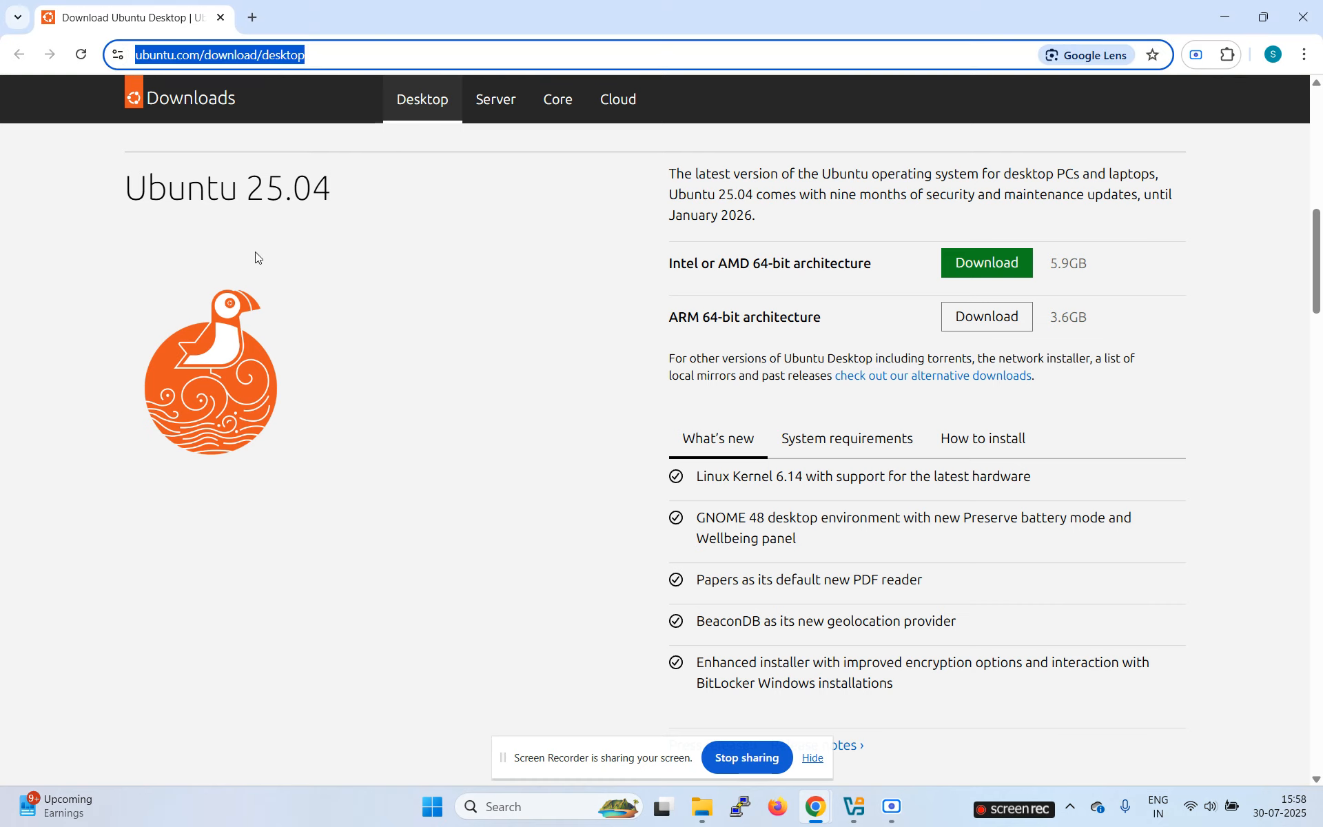
pyautogui.click(414, 305)
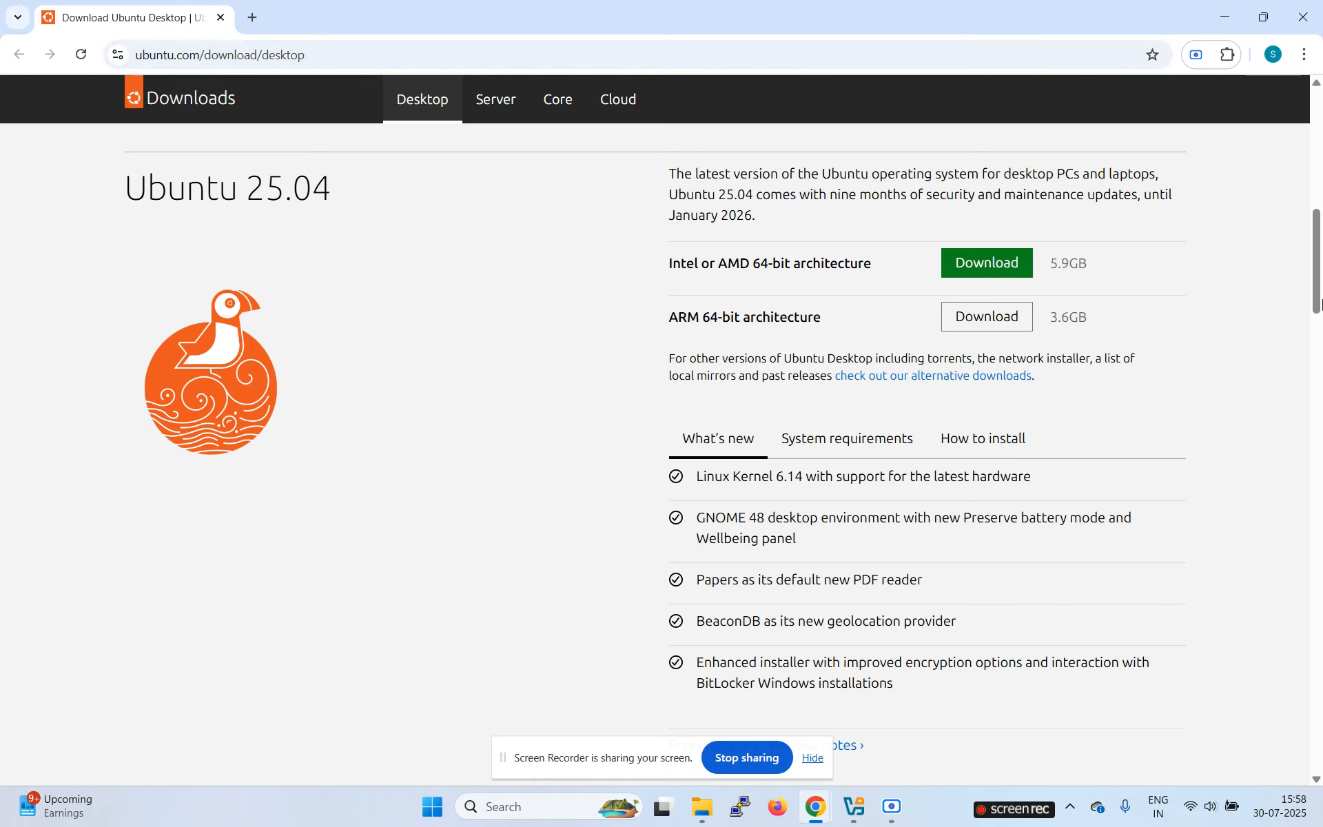
pyautogui.moveTo(1316, 292)
pyautogui.mouseDown()
pyautogui.moveTo(1312, 175)
pyautogui.moveTo(1312, 286)
pyautogui.mouseUp()
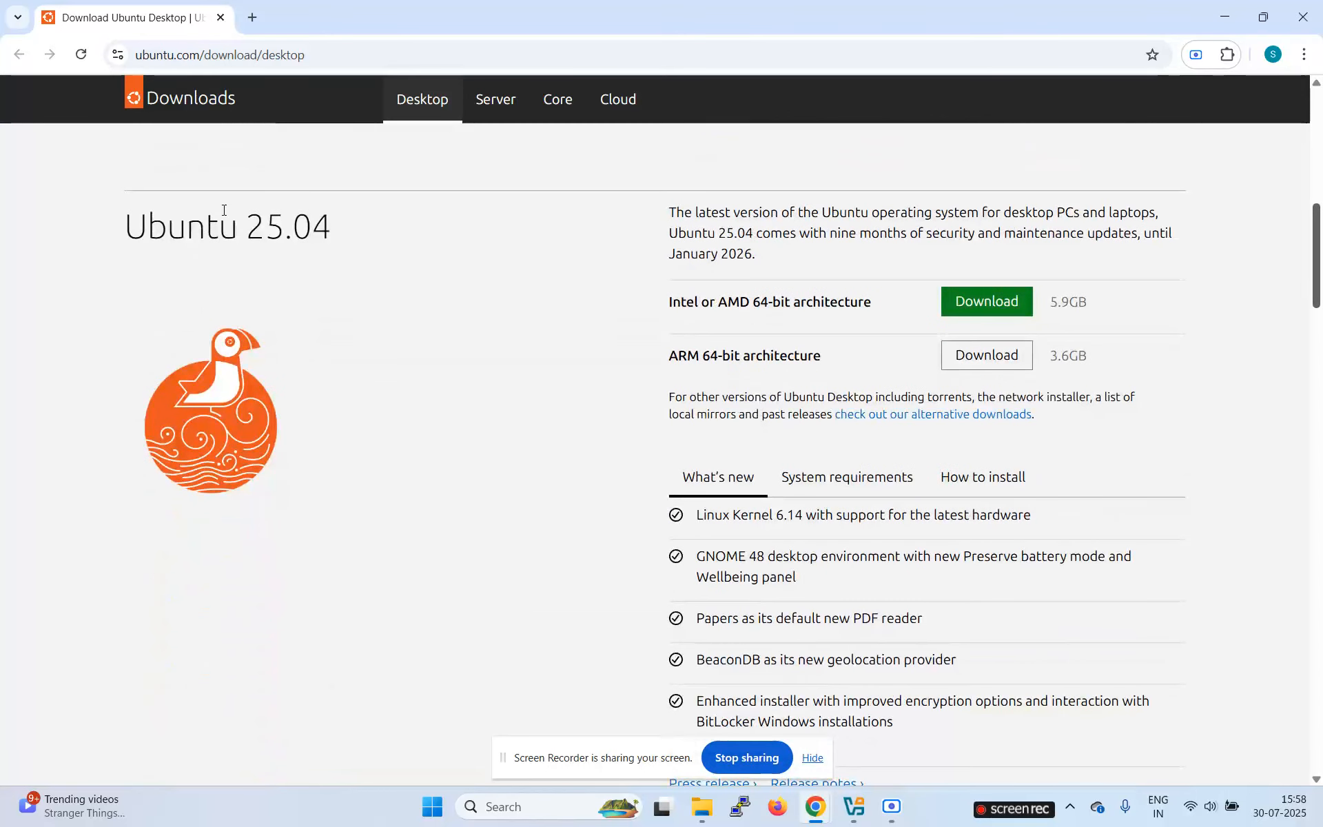
pyautogui.moveTo(246, 226); pyautogui.dragTo(342, 236)
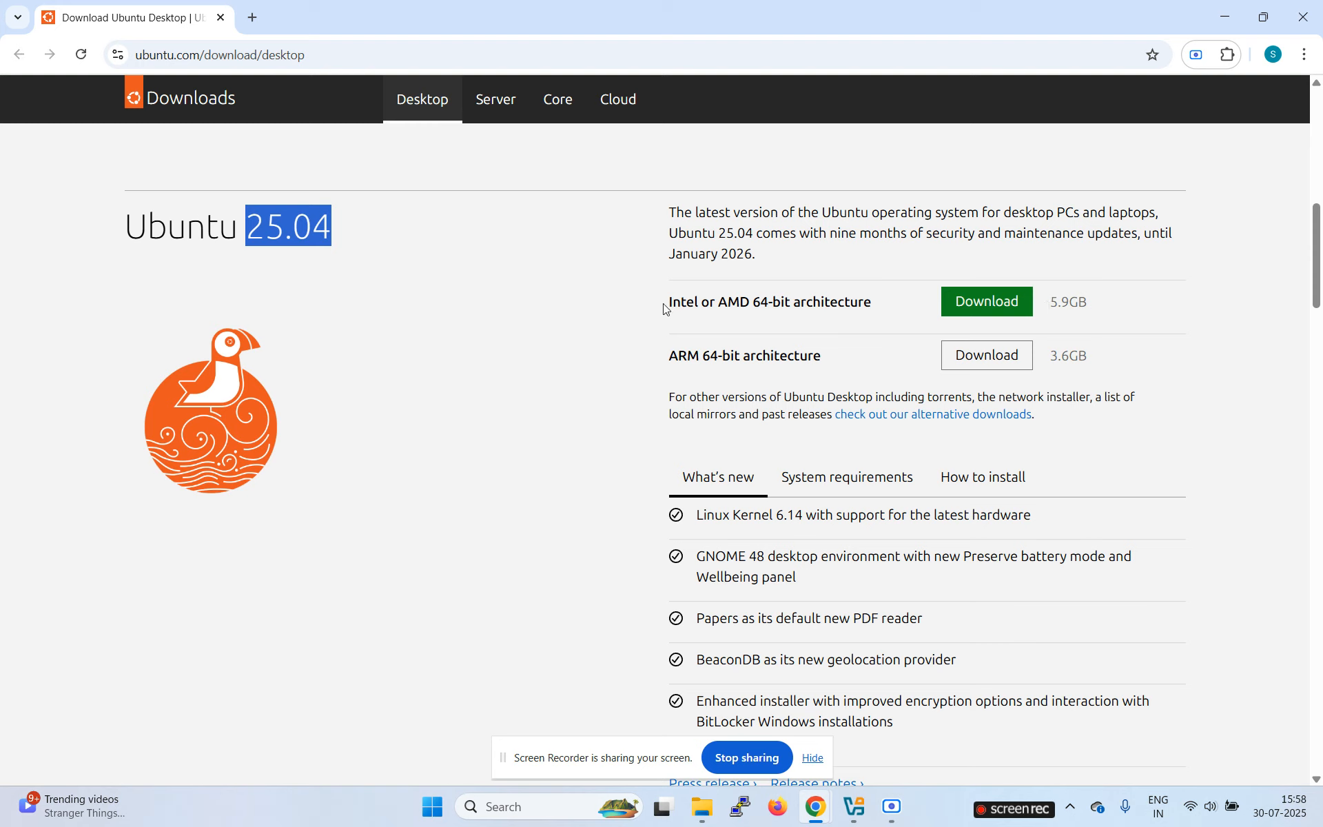
pyautogui.moveTo(679, 300); pyautogui.dragTo(887, 307)
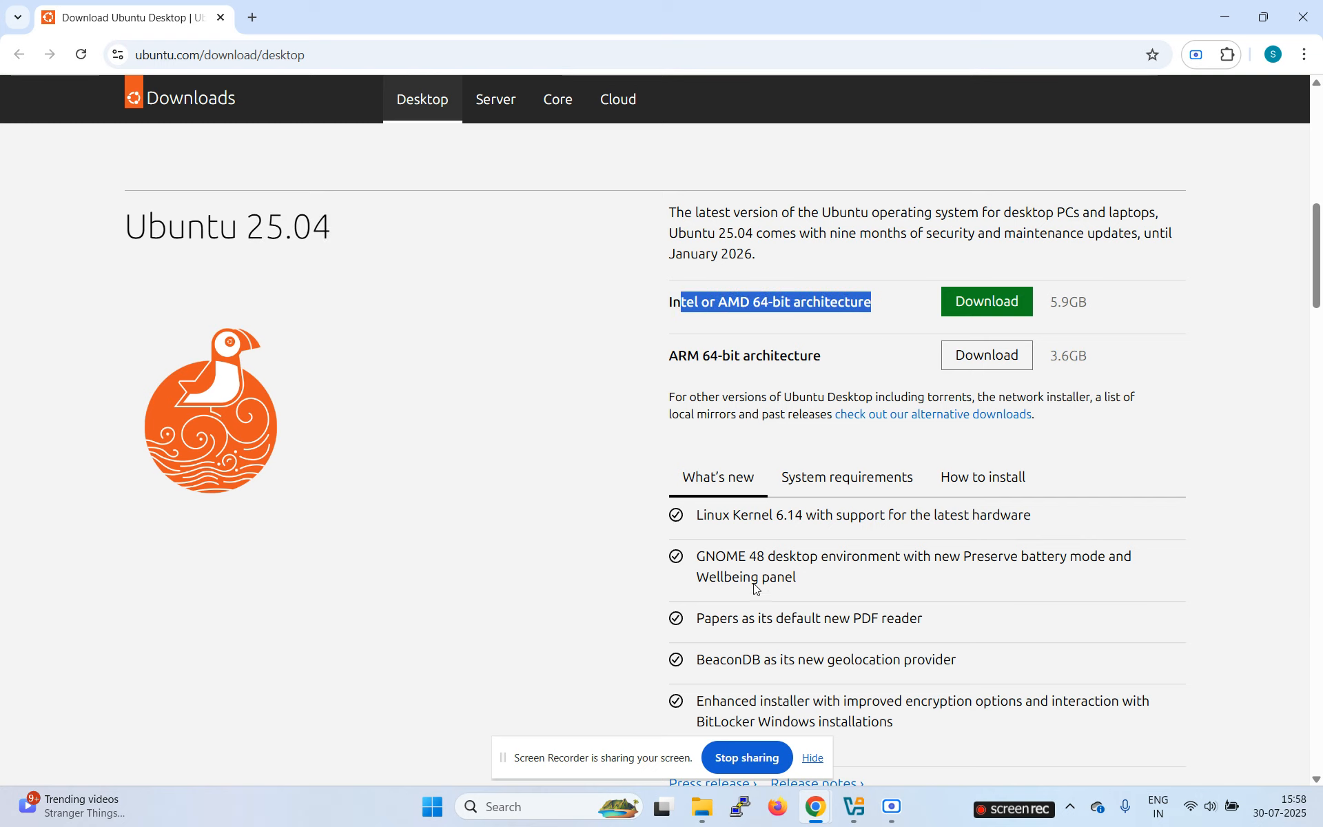
pyautogui.moveTo(748, 516); pyautogui.dragTo(842, 517)
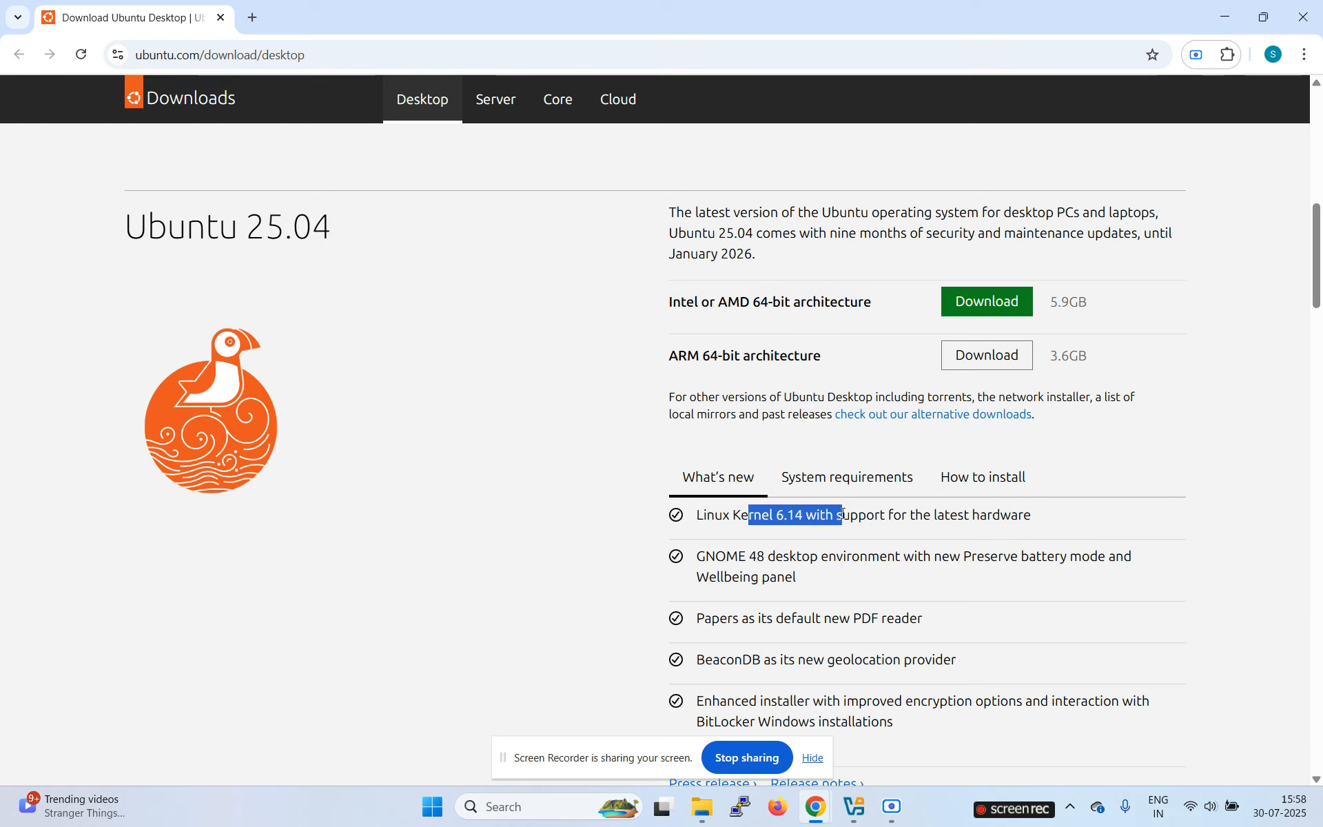
# Step: Show the Ubuntu 25.04 system requirements: dual-core processor, 4 GB memory, 25 GB disk
pyautogui.click(841, 481)
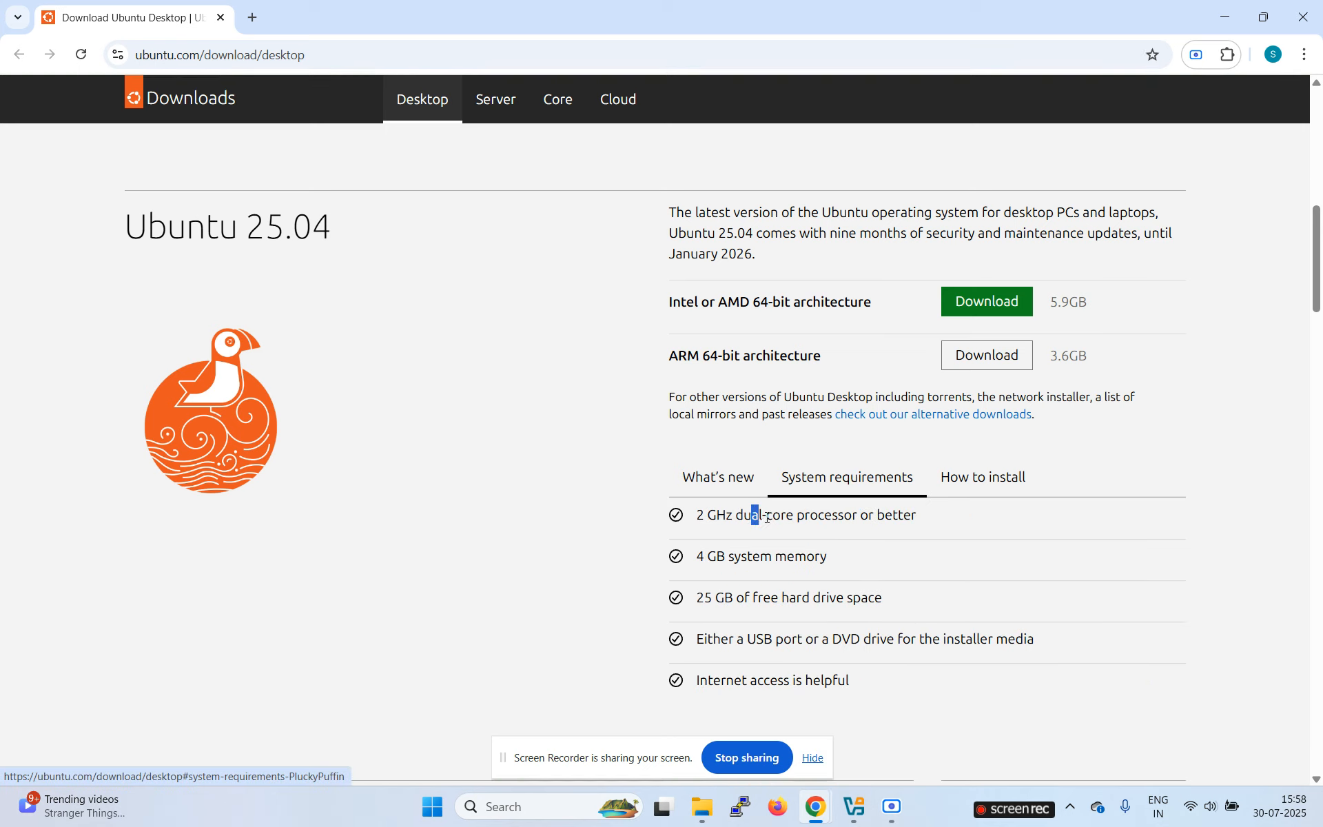
pyautogui.moveTo(753, 517); pyautogui.dragTo(838, 517)
pyautogui.moveTo(708, 557); pyautogui.dragTo(819, 558)
pyautogui.moveTo(712, 598); pyautogui.dragTo(865, 598)
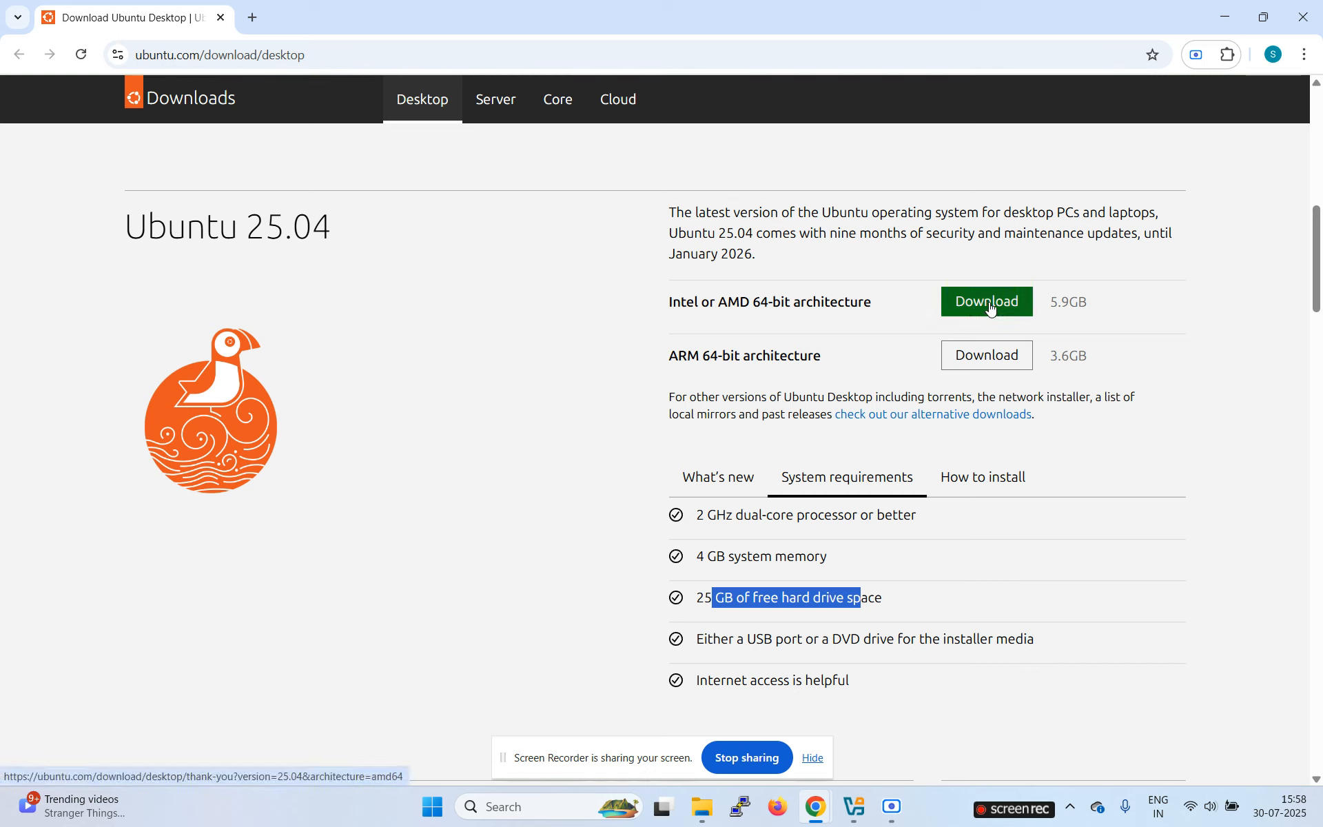
# Step: Check the ubuntu-25.04-desktop-amd64 image in the sw folder, then switch to VirtualBox Manager
pyautogui.click(710, 822)
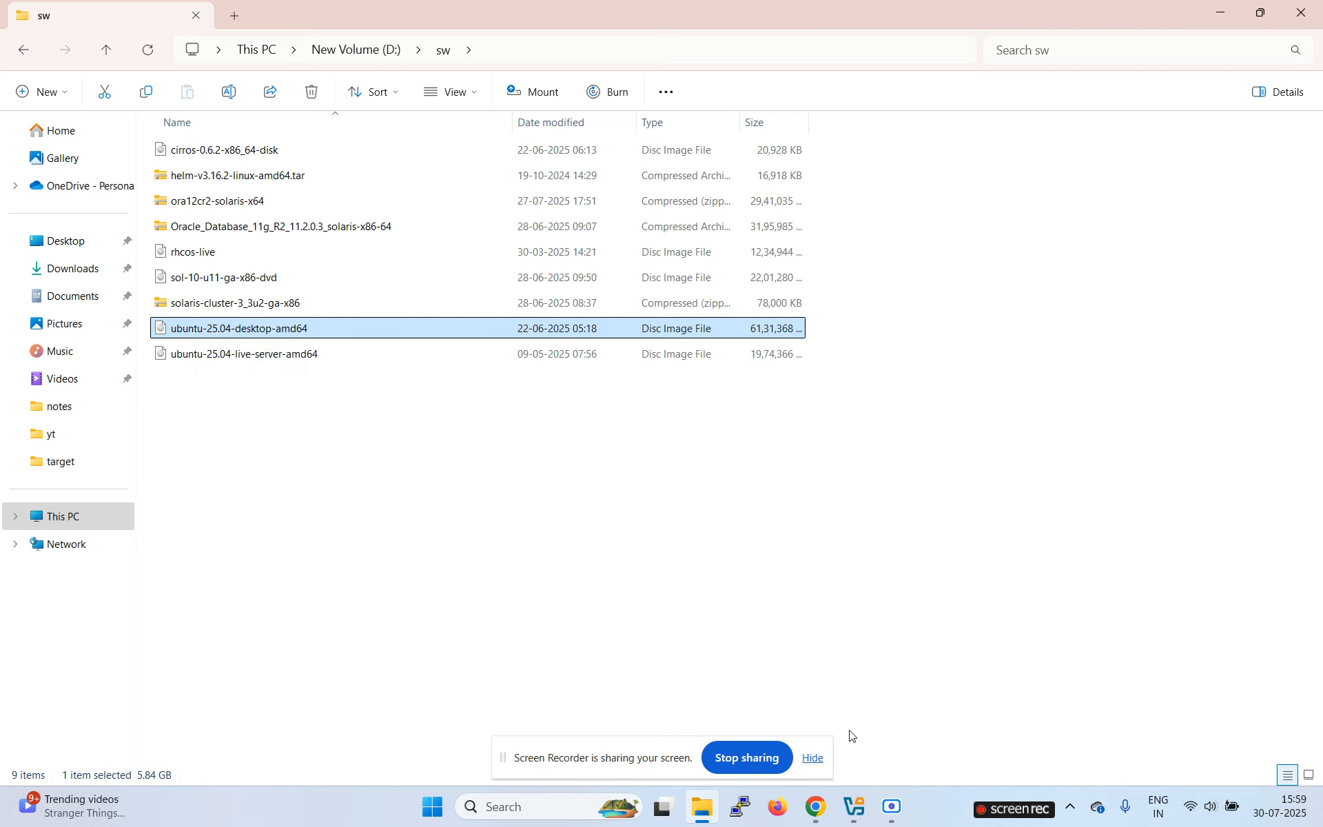
pyautogui.click(857, 809)
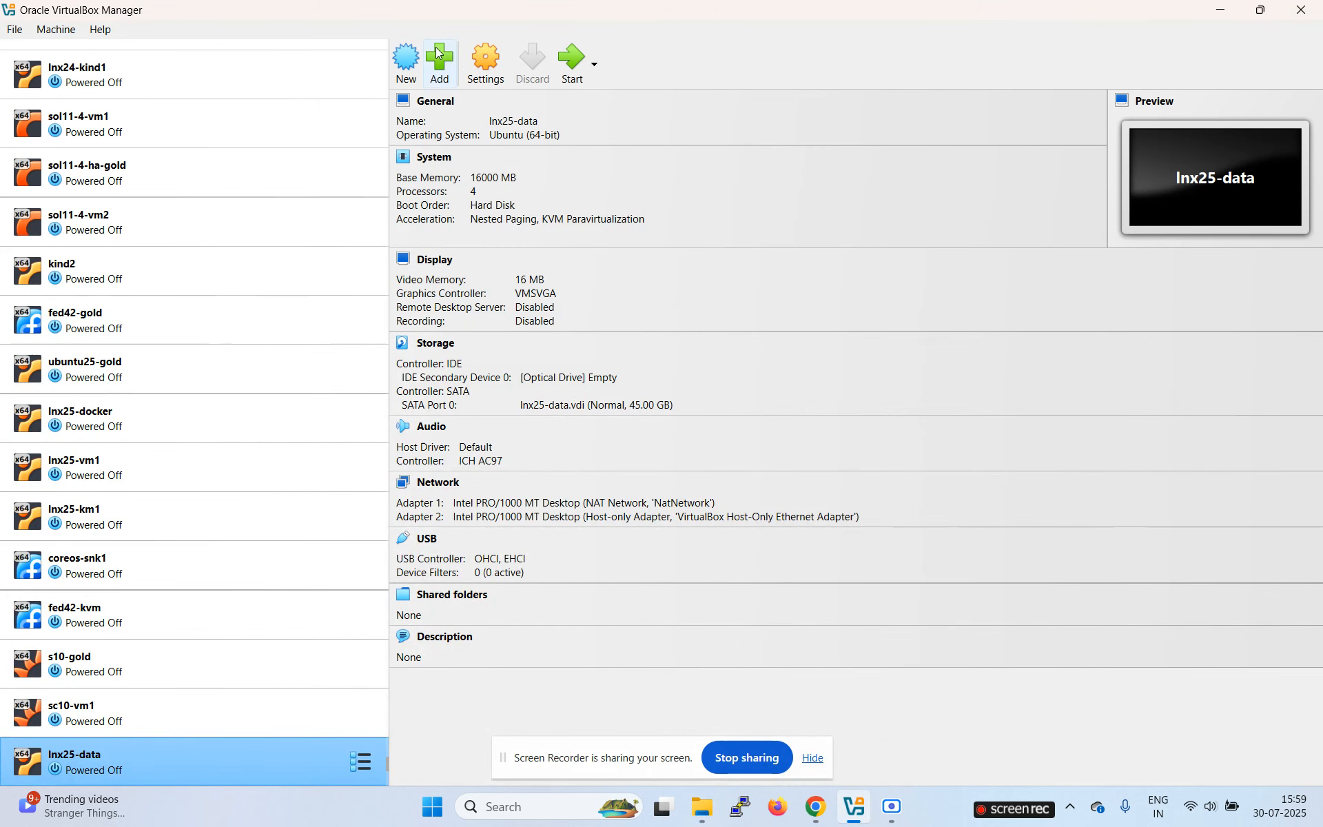
# Step: Start a new Ubuntu 64-bit virtual machine named u25-desktop
pyautogui.click(409, 68)
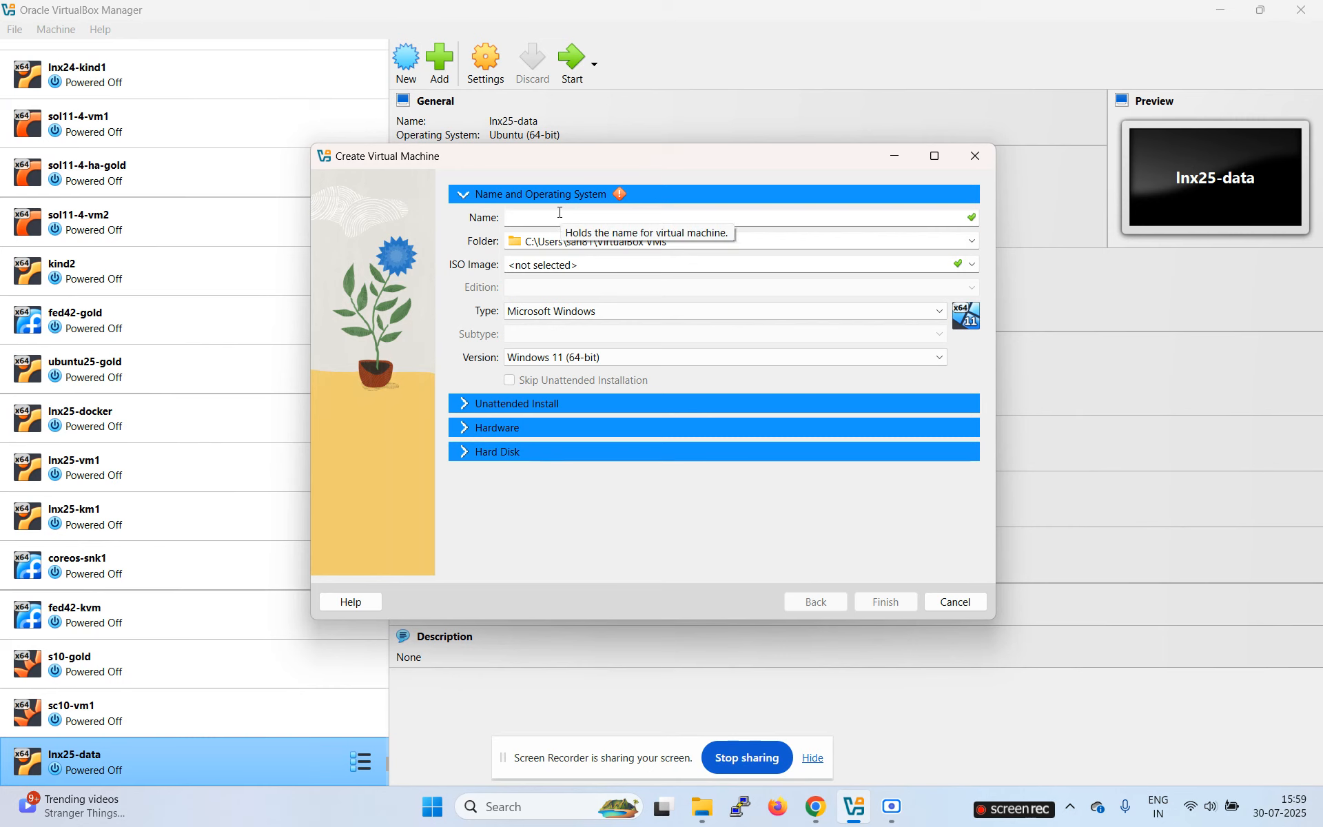
pyautogui.write('ub')
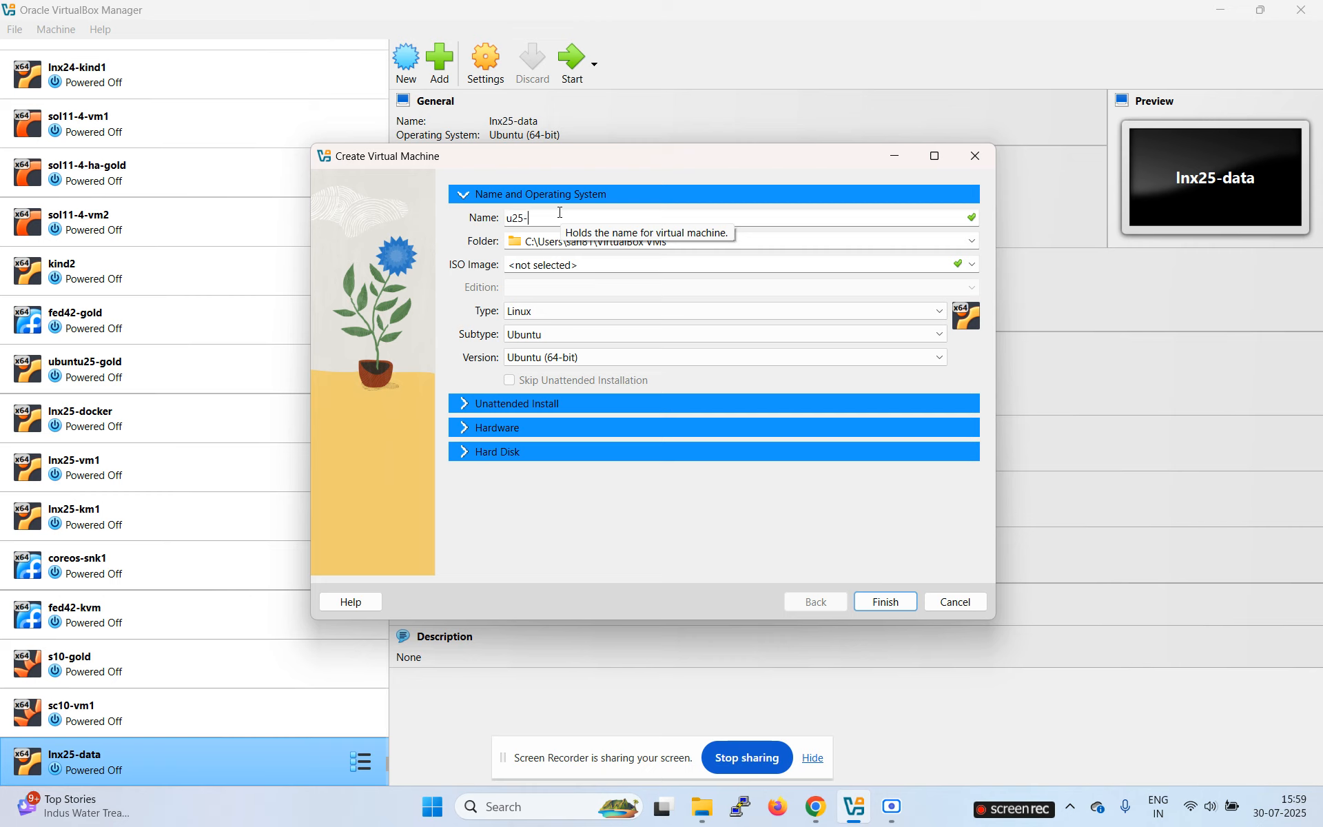
pyautogui.write('op')
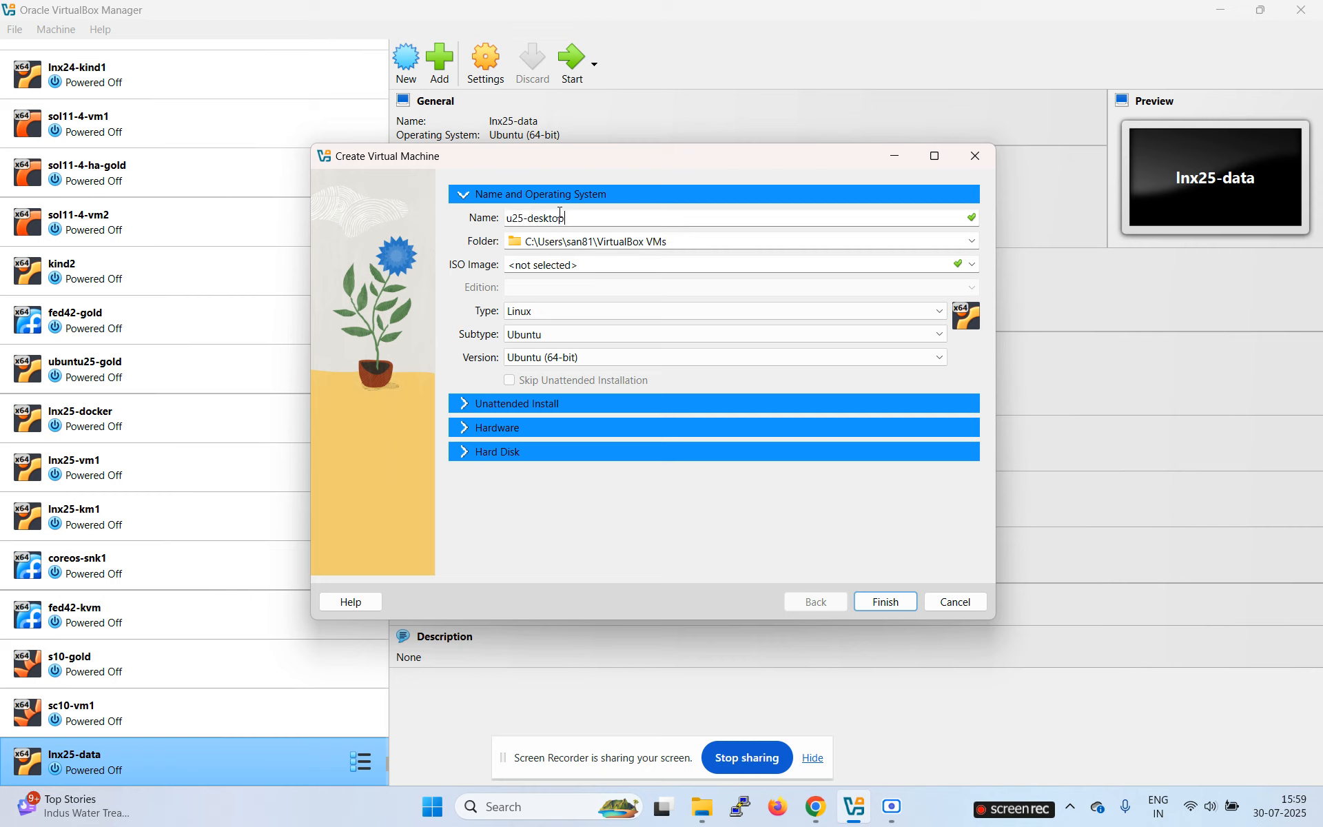
# Step: Set the machine folder to D:\vbox
pyautogui.click(971, 241)
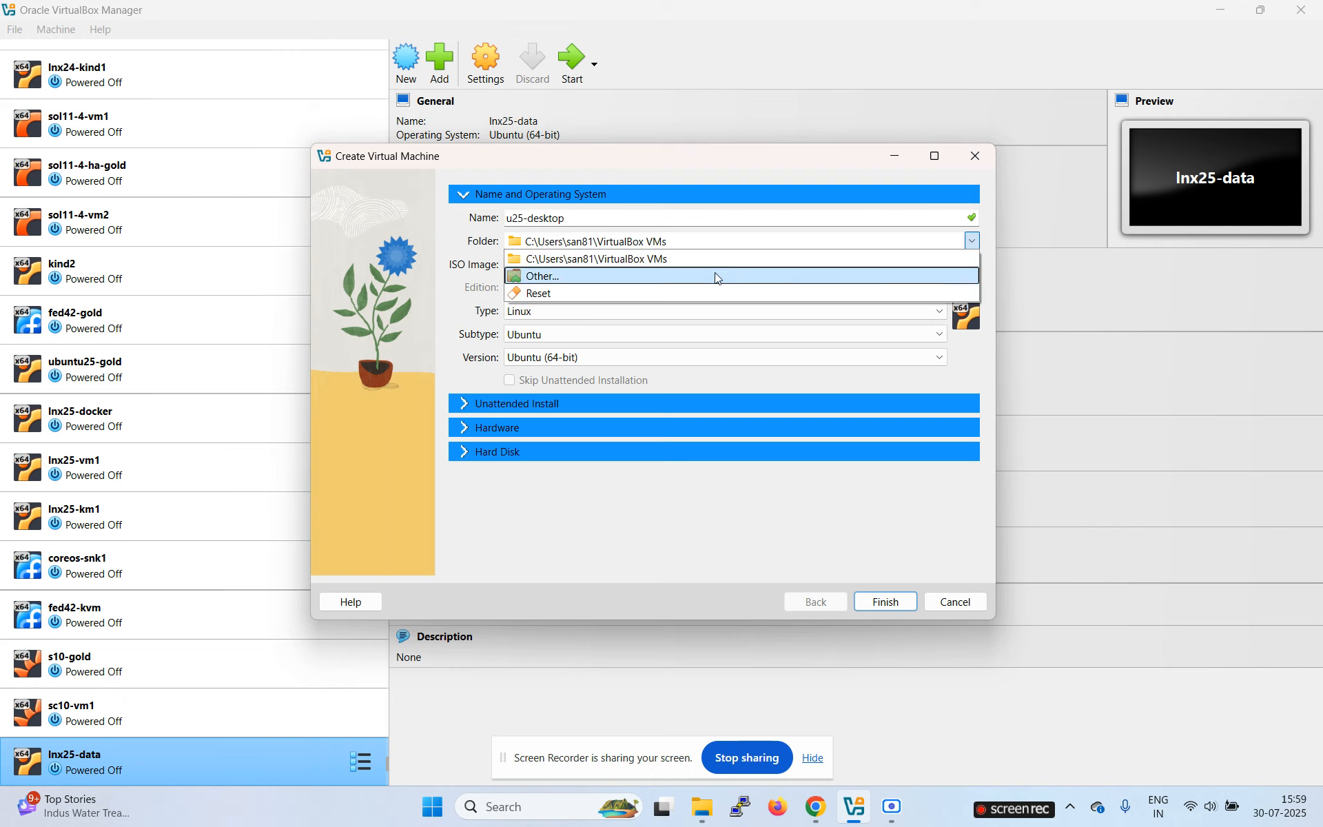
pyautogui.click(585, 276)
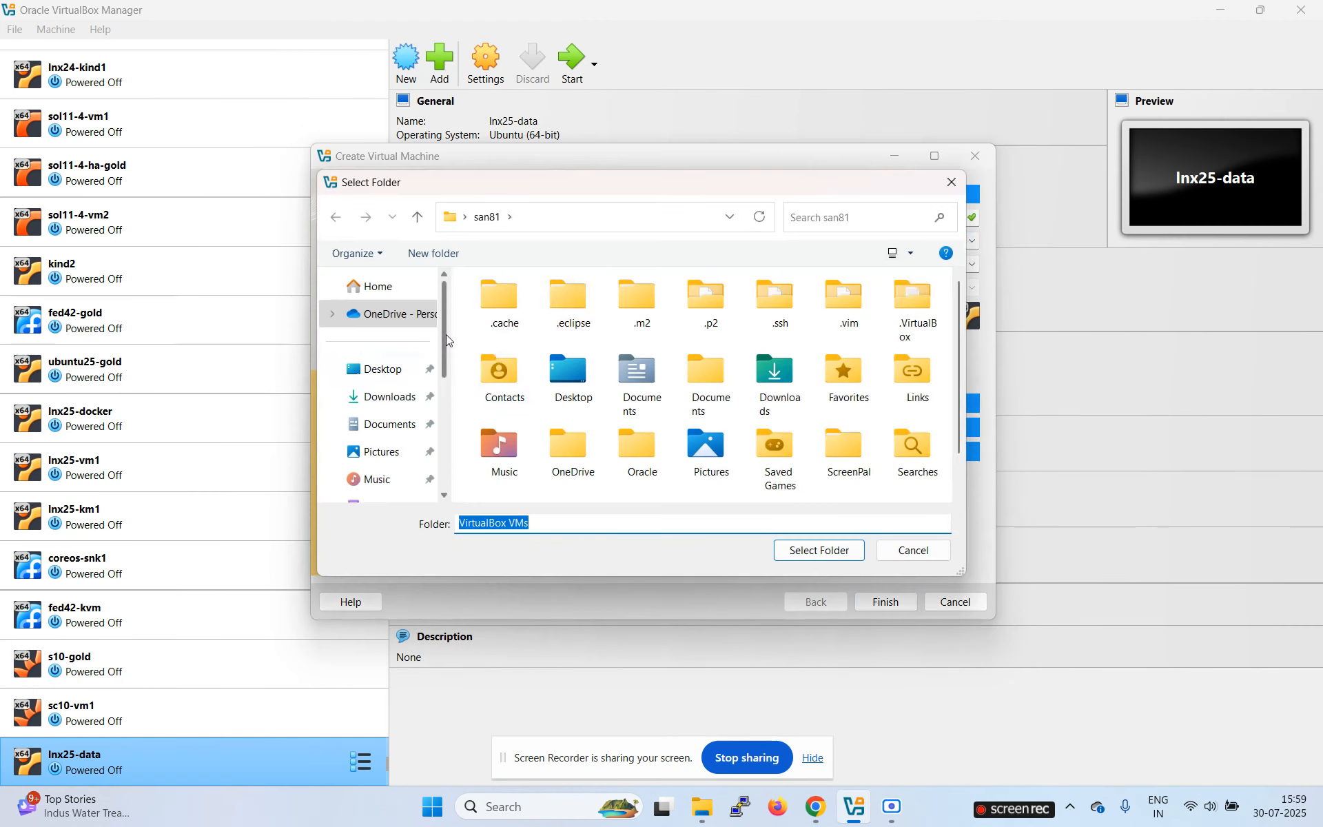
pyautogui.moveTo(445, 334); pyautogui.dragTo(444, 399)
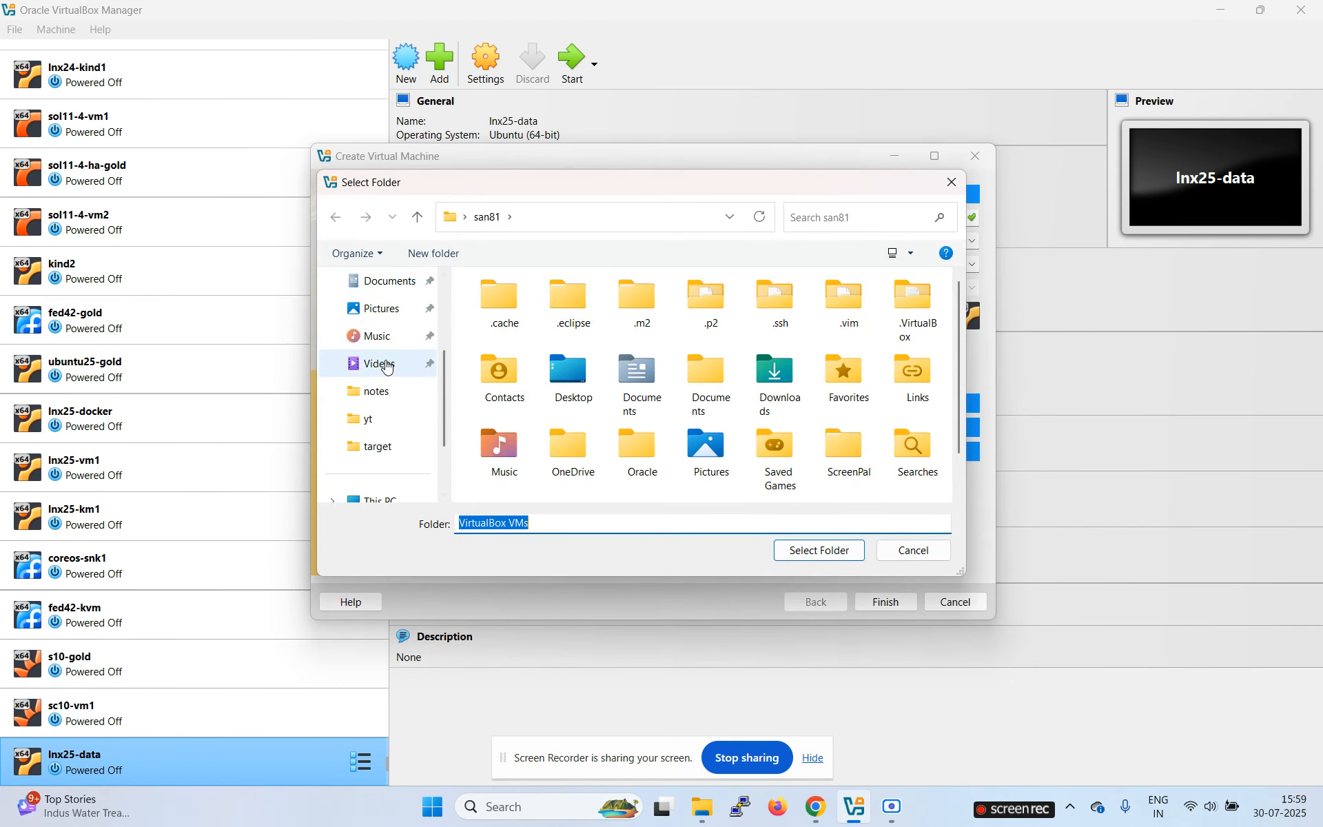
pyautogui.click(377, 449)
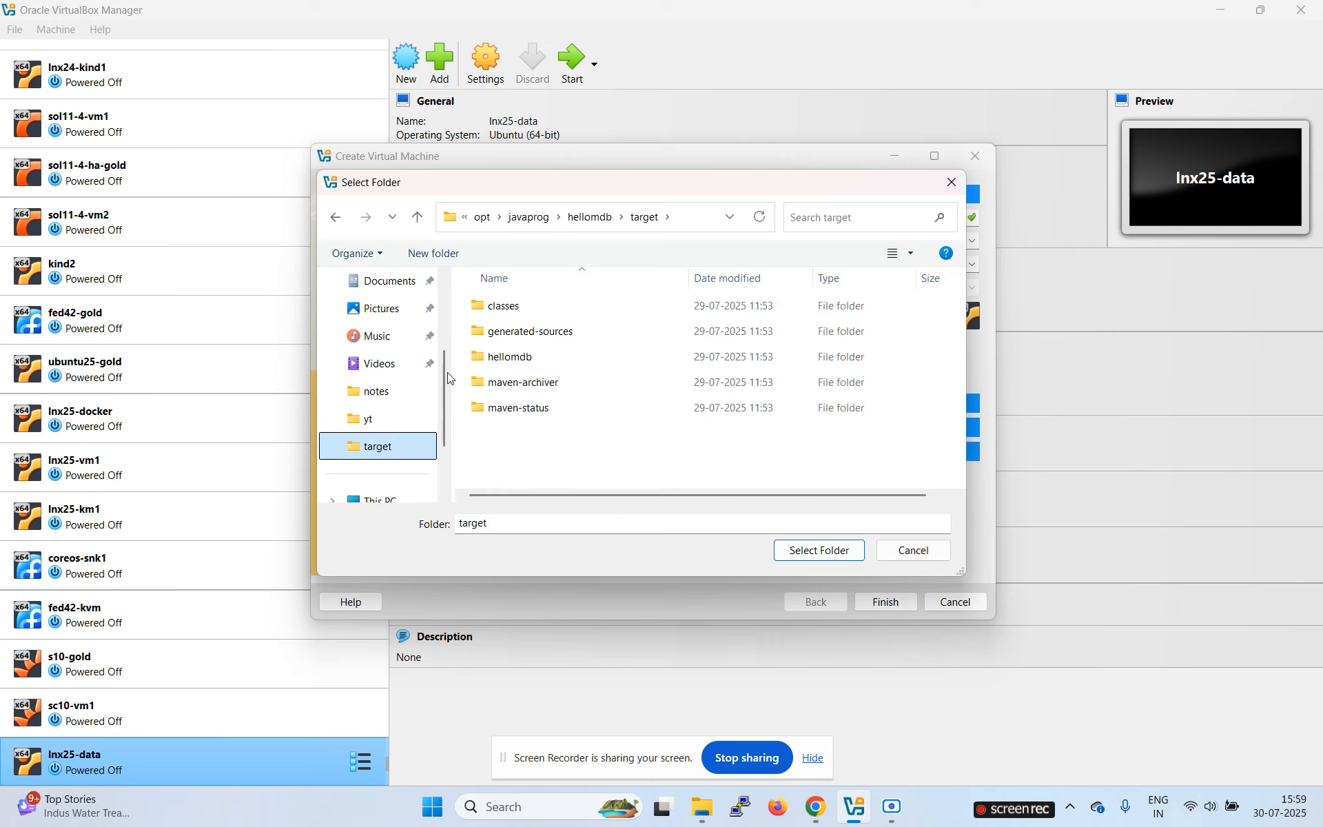
pyautogui.click(474, 227)
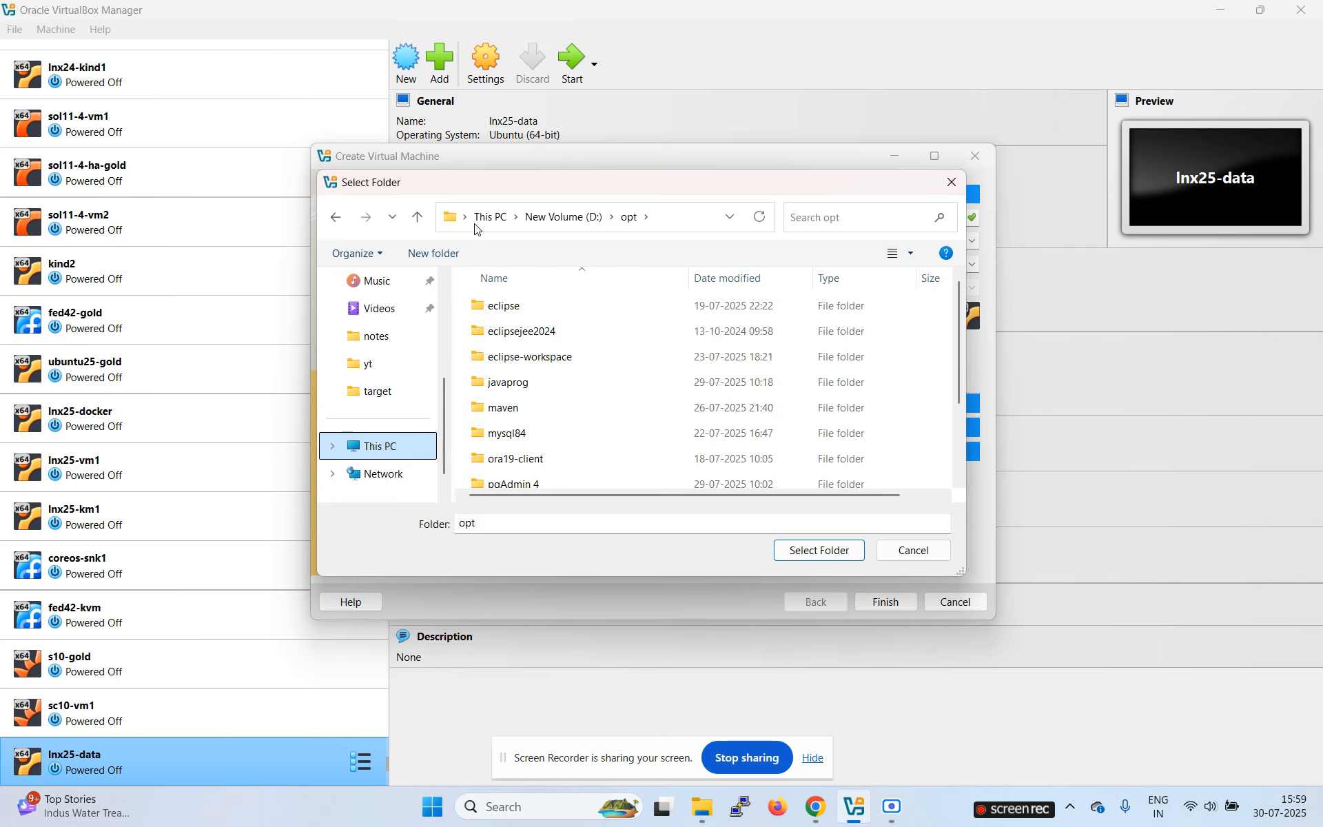
pyautogui.click(372, 347)
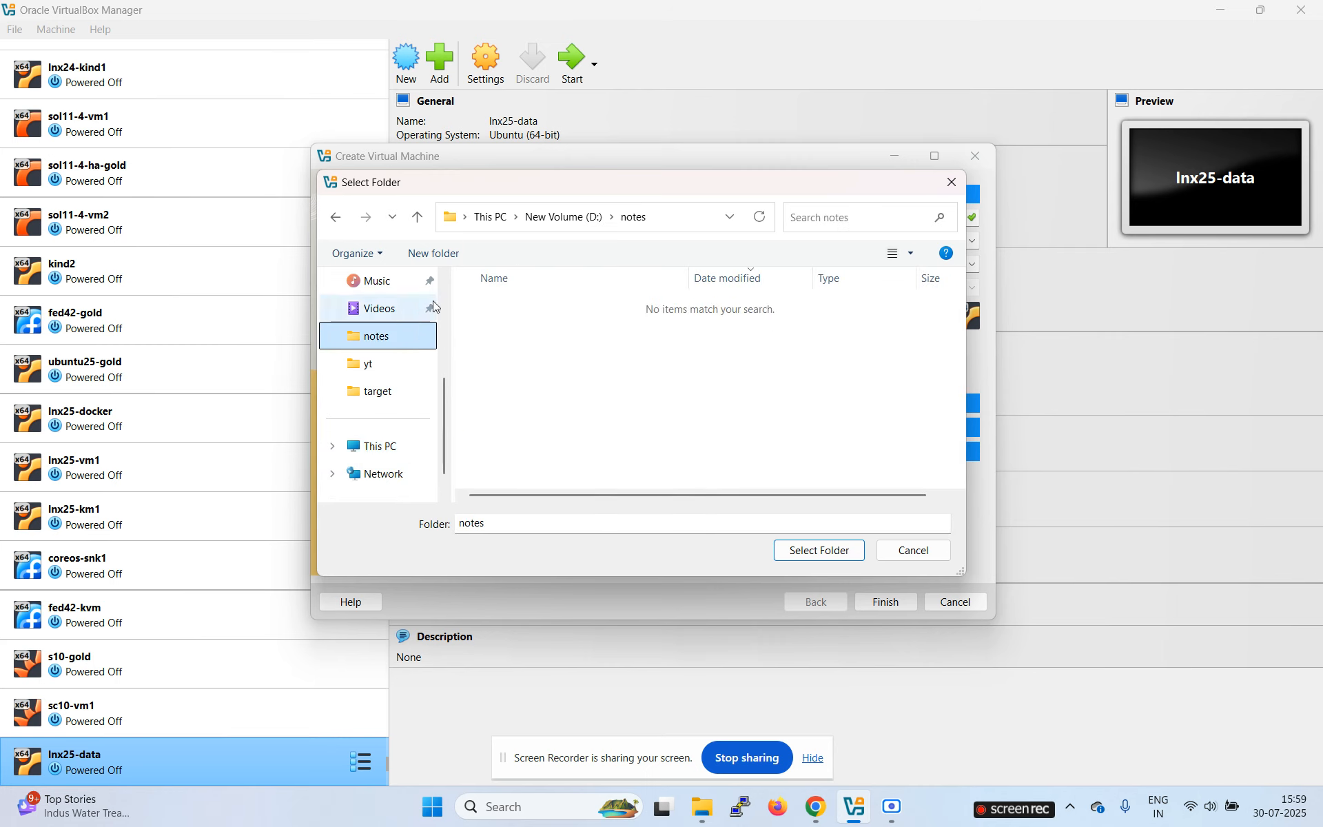
pyautogui.click(556, 218)
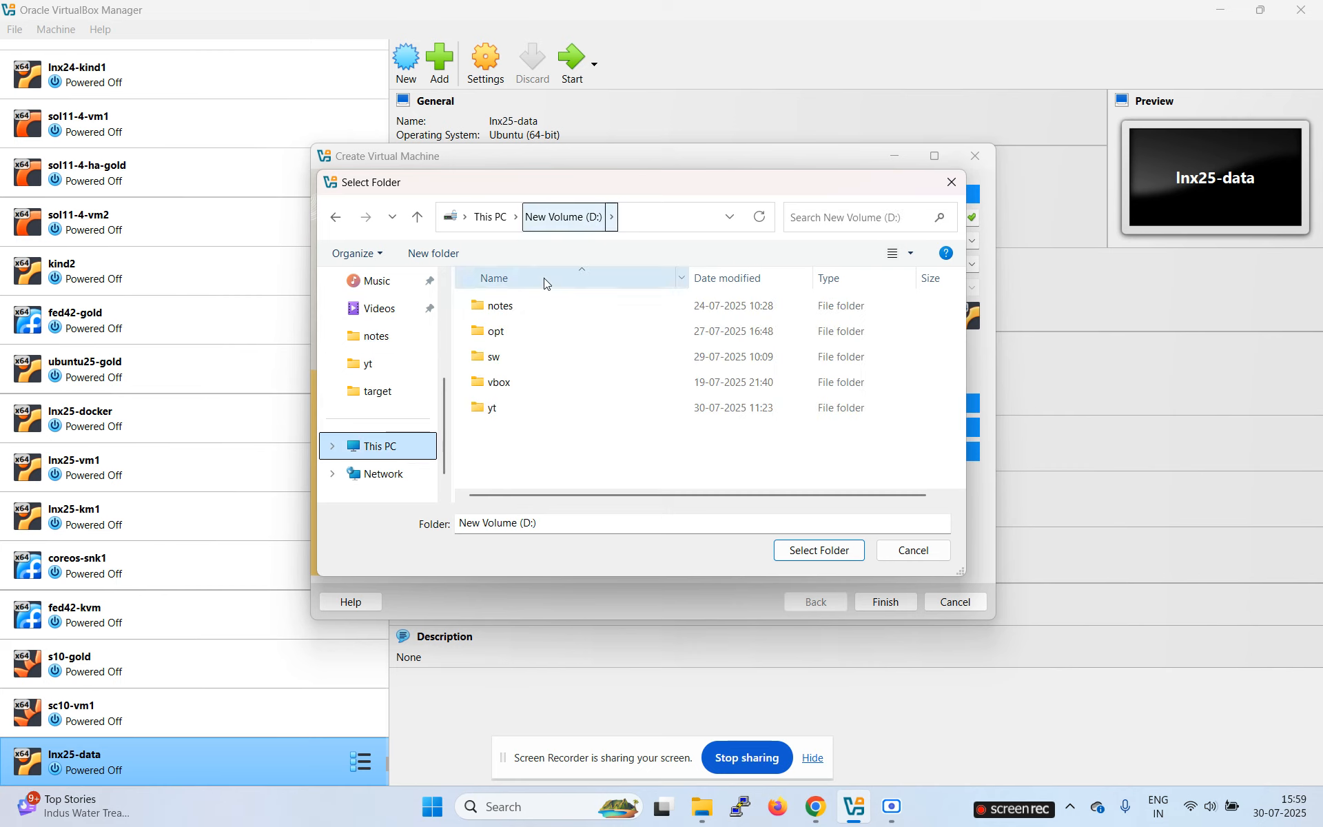
pyautogui.doubleClick(503, 383)
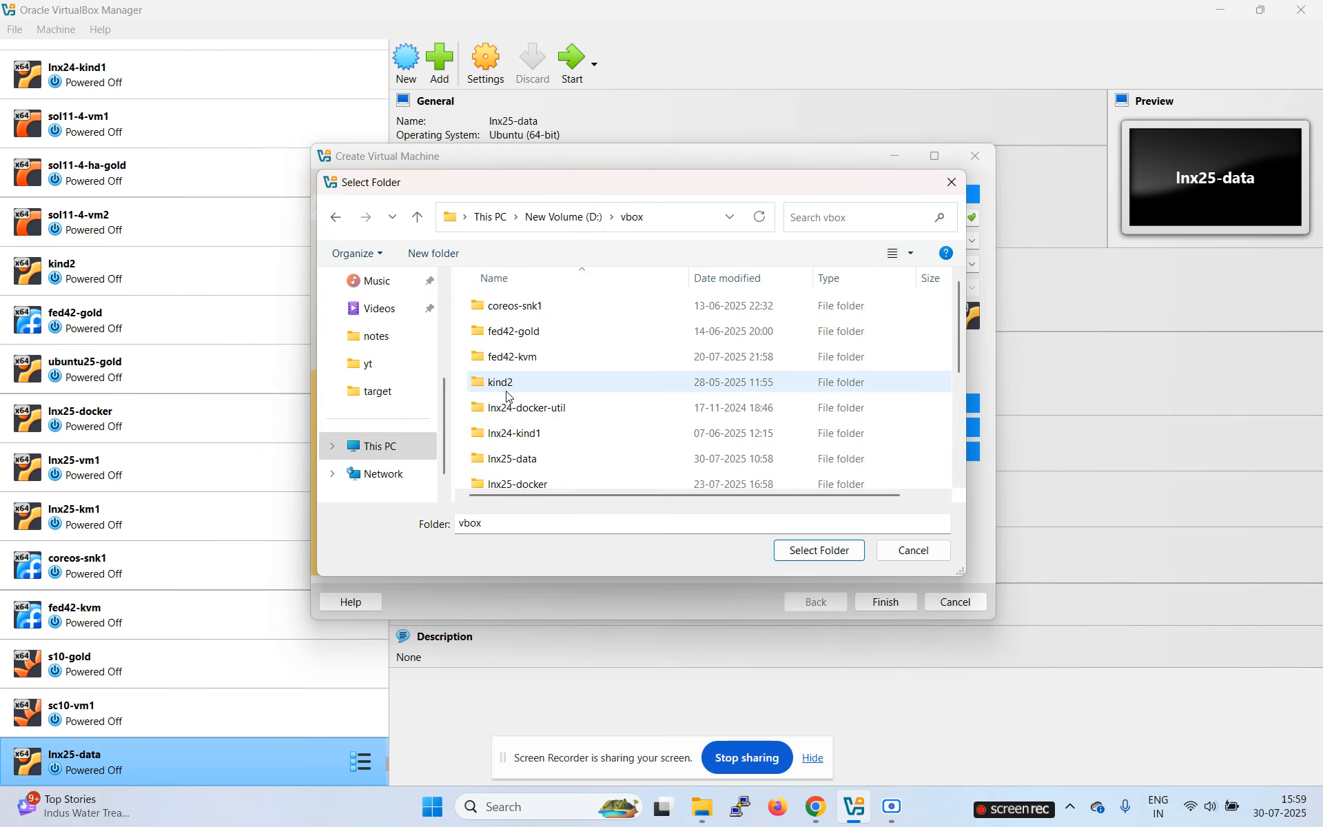
pyautogui.click(816, 552)
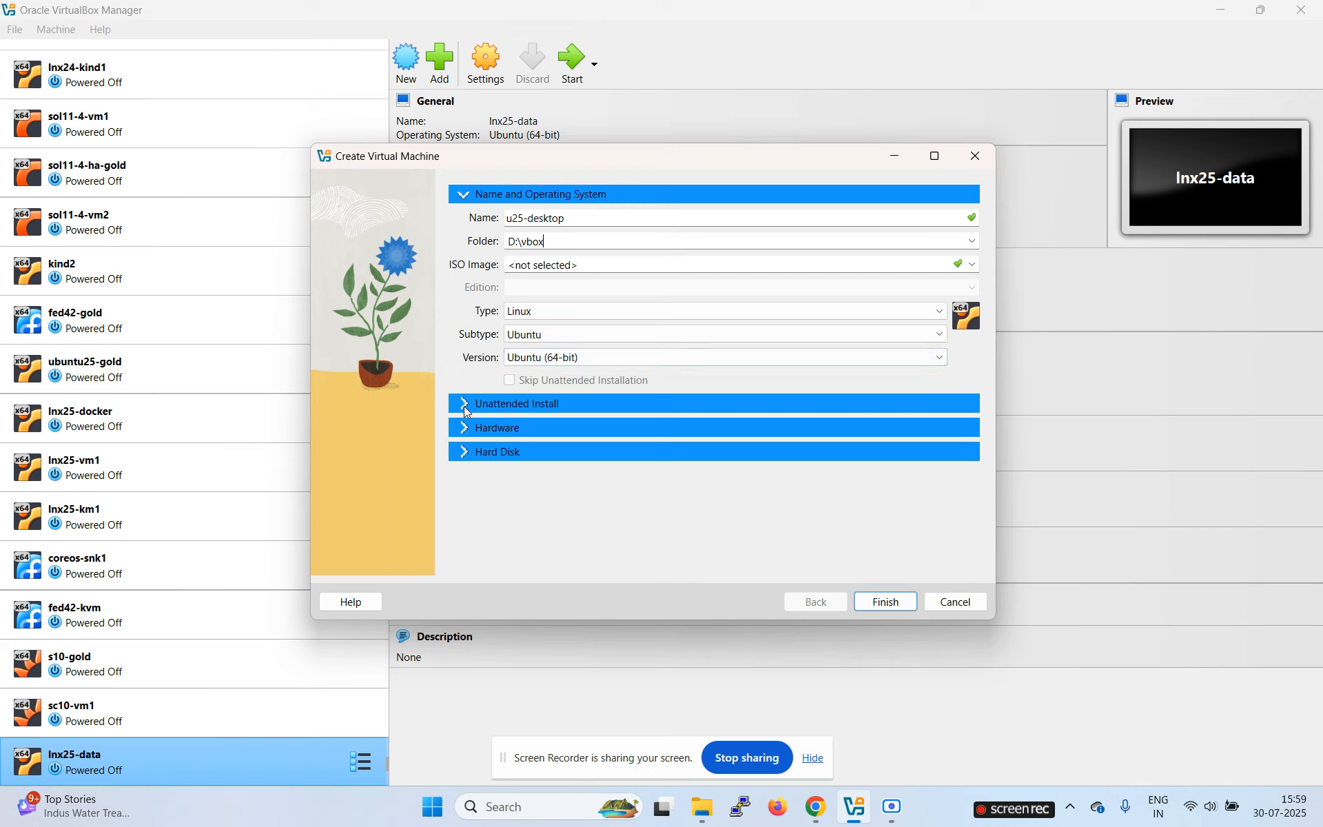
# Step: Set base memory to 4096 MB and 3 processors, then expand the Hard Disk options
pyautogui.click(462, 428)
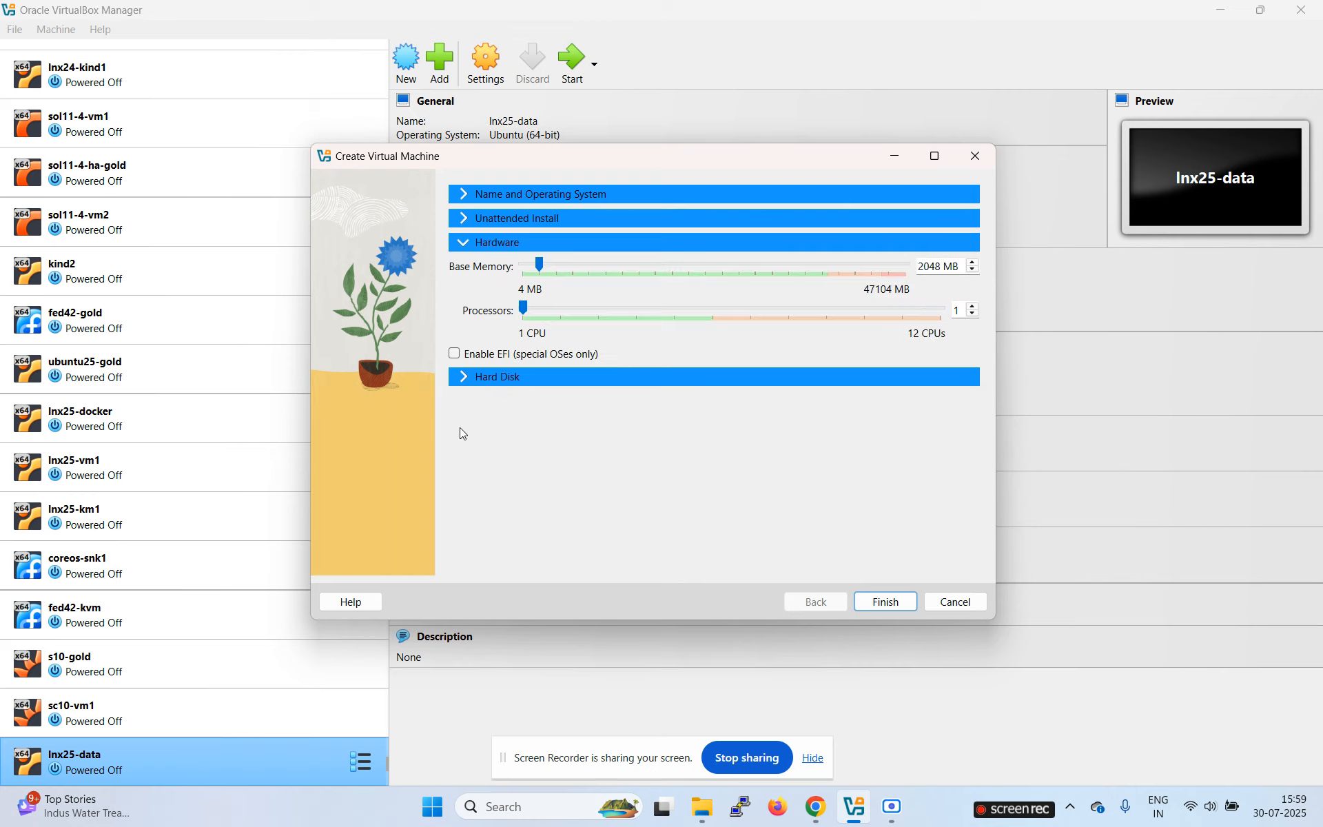
pyautogui.doubleClick(928, 266)
pyautogui.write('4096')
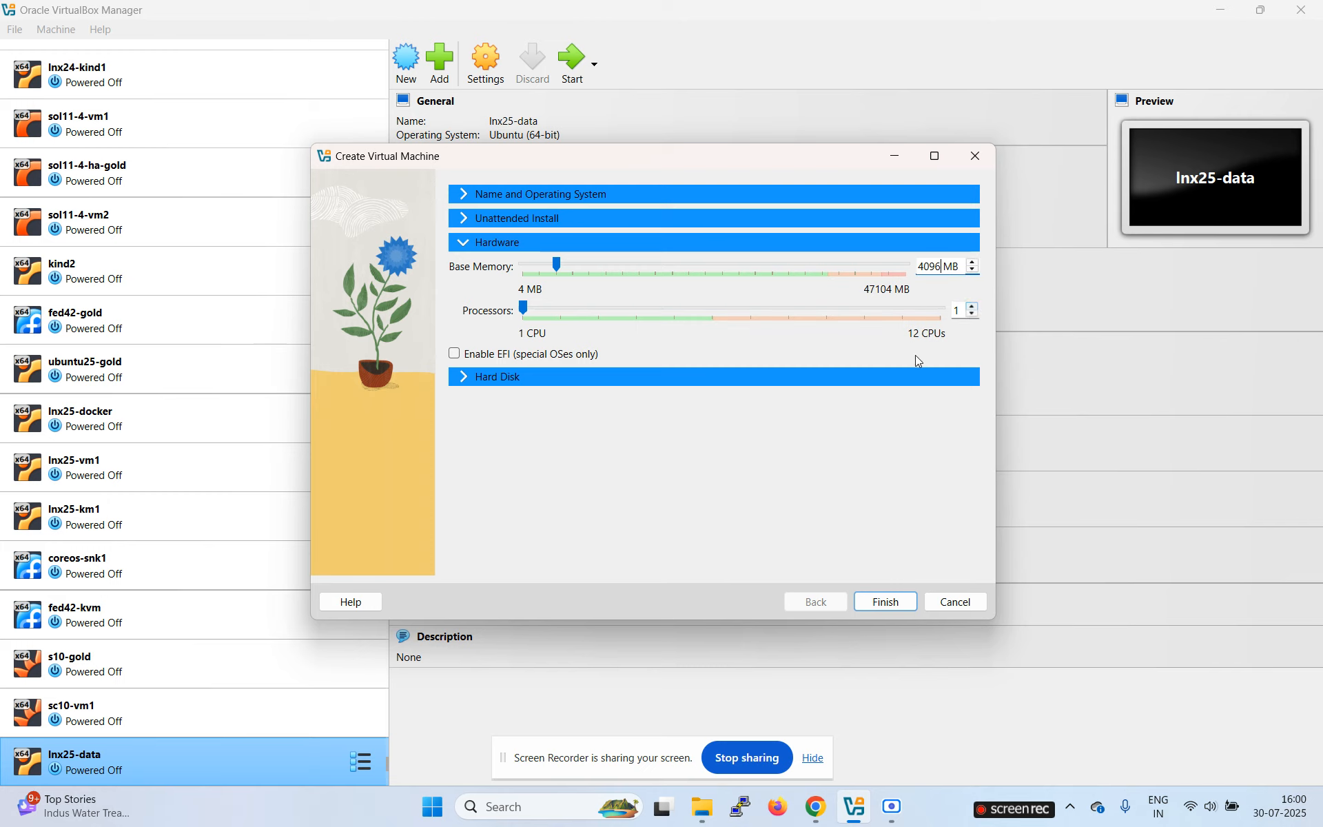
pyautogui.click(973, 306)
pyautogui.click(973, 305)
pyautogui.click(464, 377)
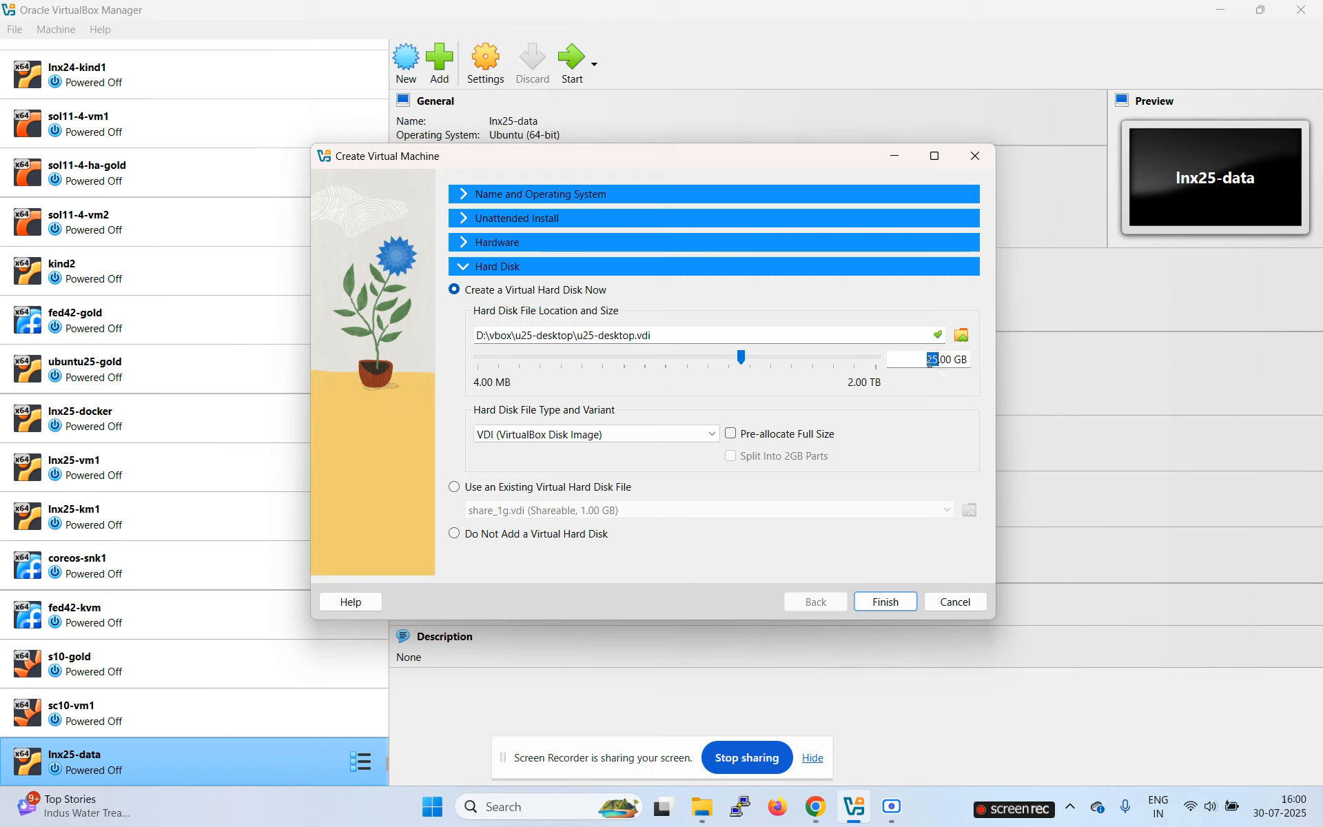
# Step: Make the virtual disk 30 GB and finish creating u25-desktop
pyautogui.write('30')
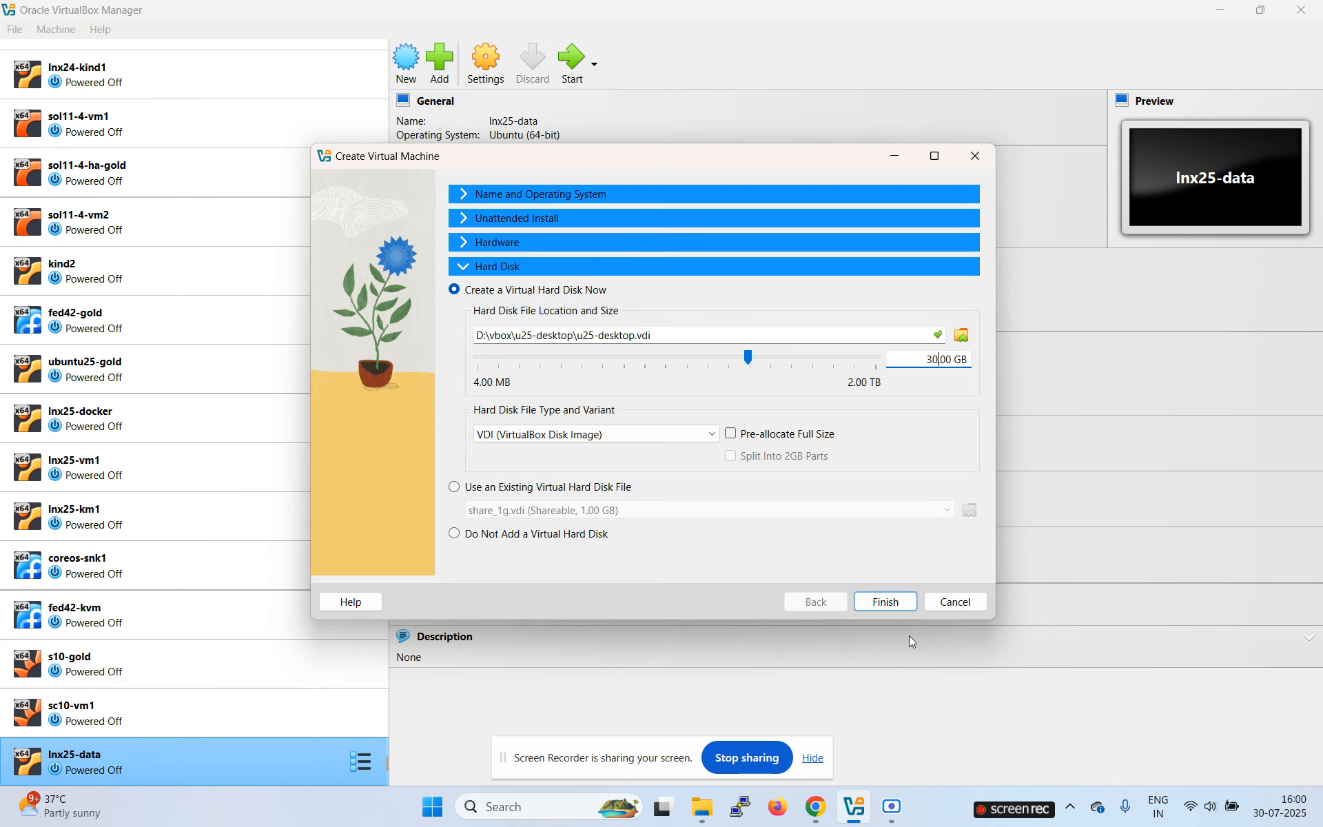
pyautogui.click(894, 606)
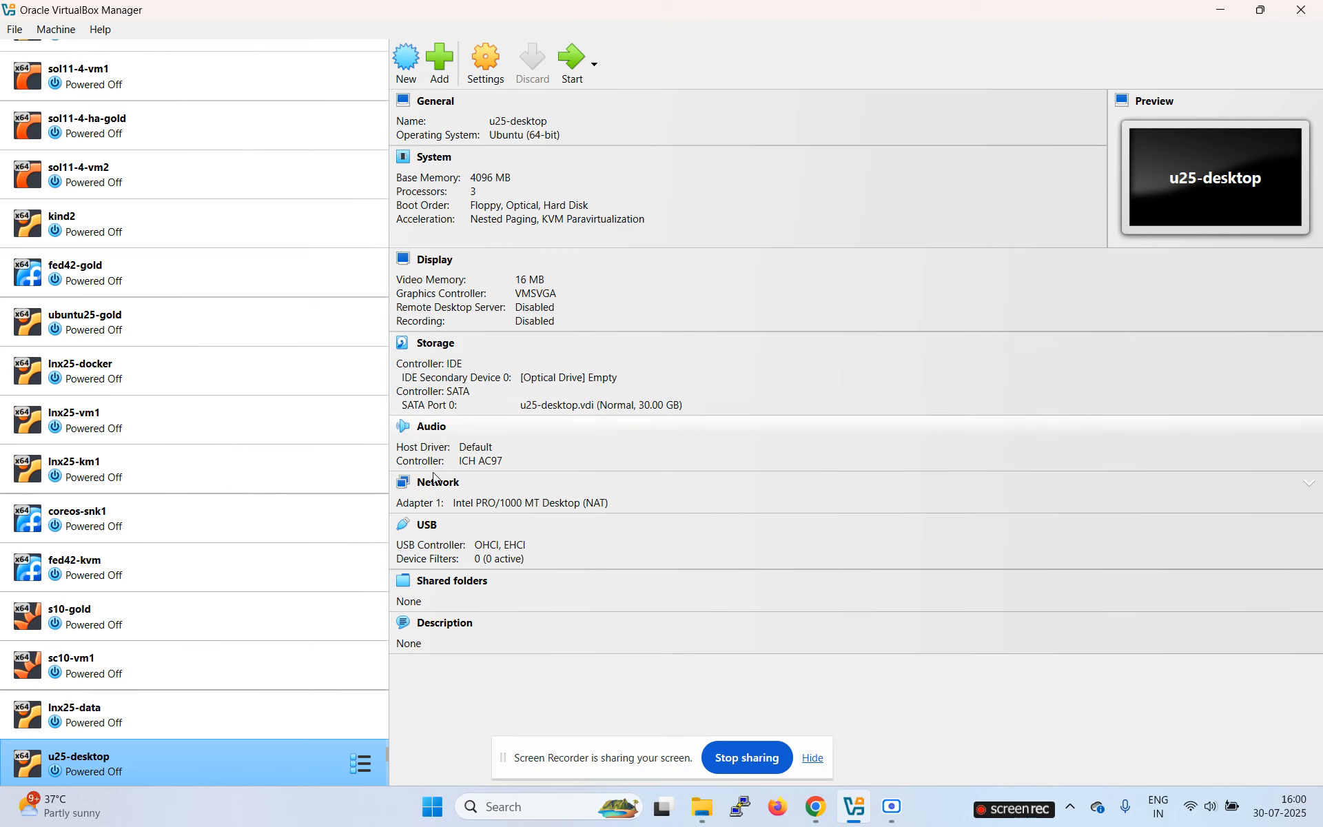
# Step: Attach Adapter 1 to NAT Network with promiscuous mode Allow All
pyautogui.click(433, 478)
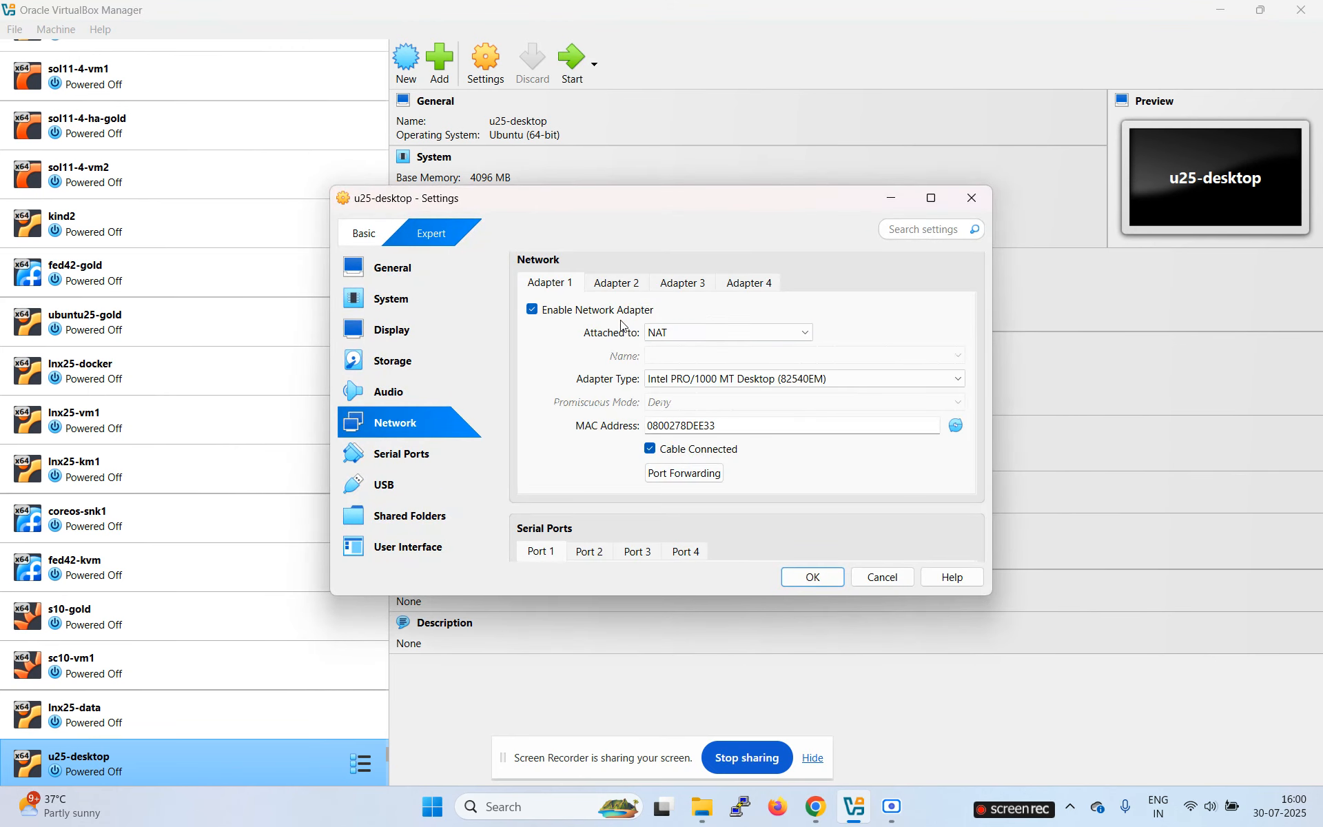
pyautogui.click(682, 334)
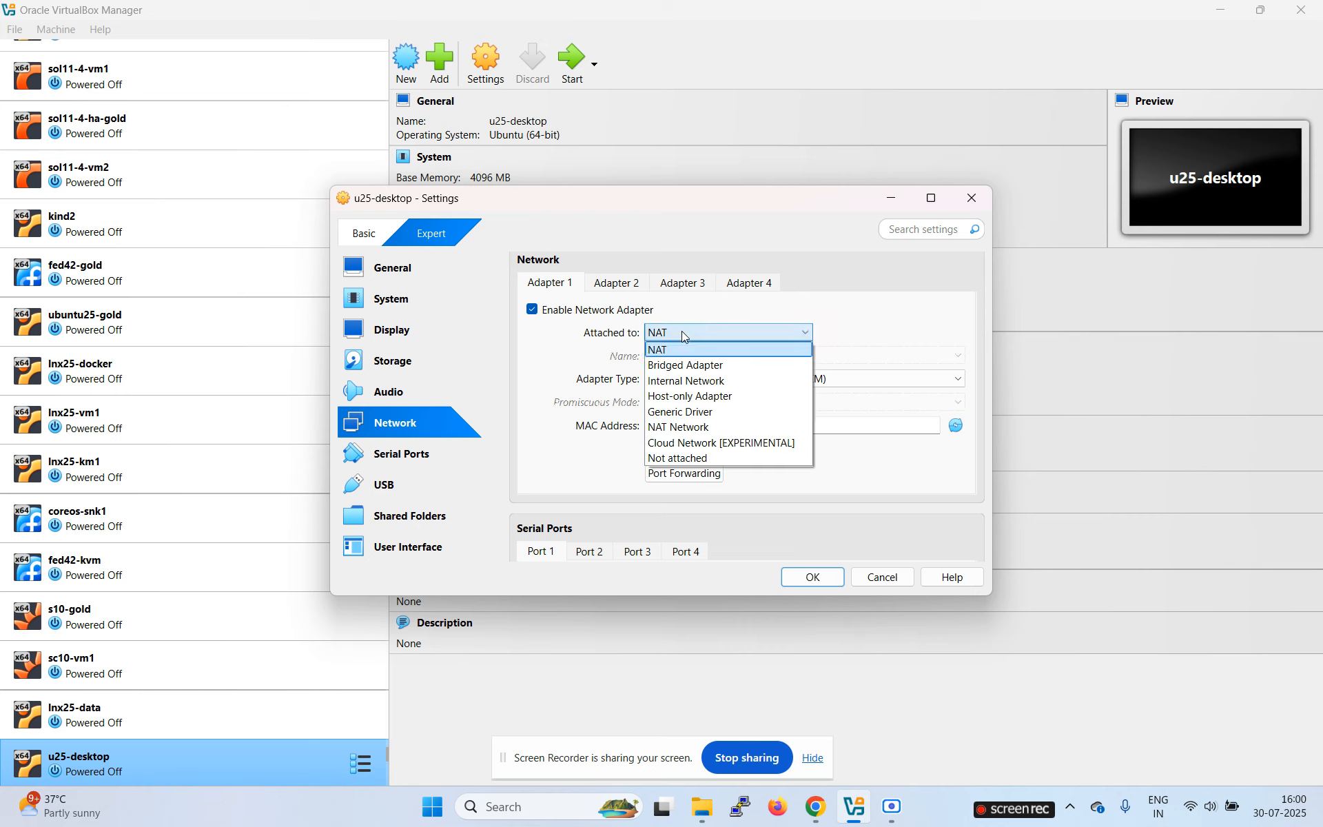
pyautogui.click(704, 428)
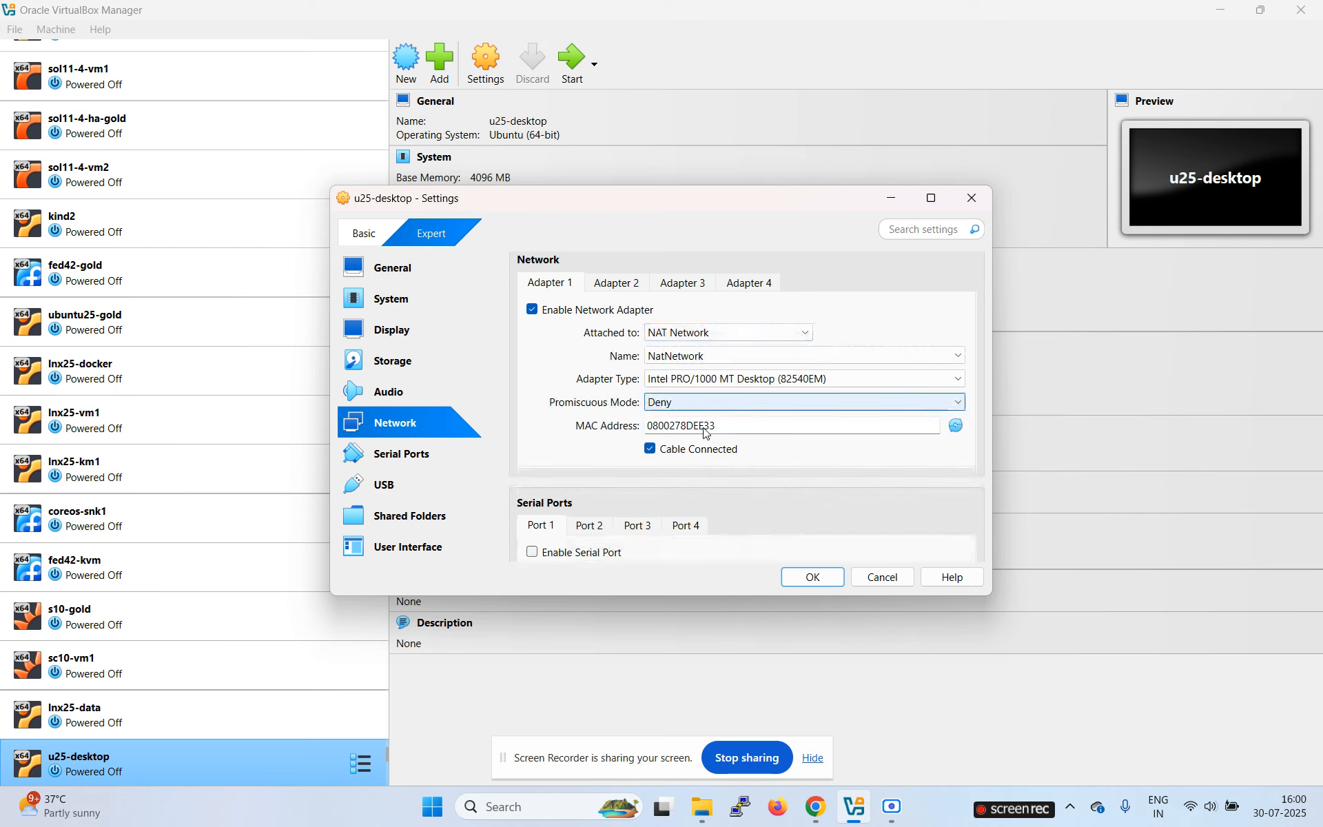
pyautogui.click(768, 406)
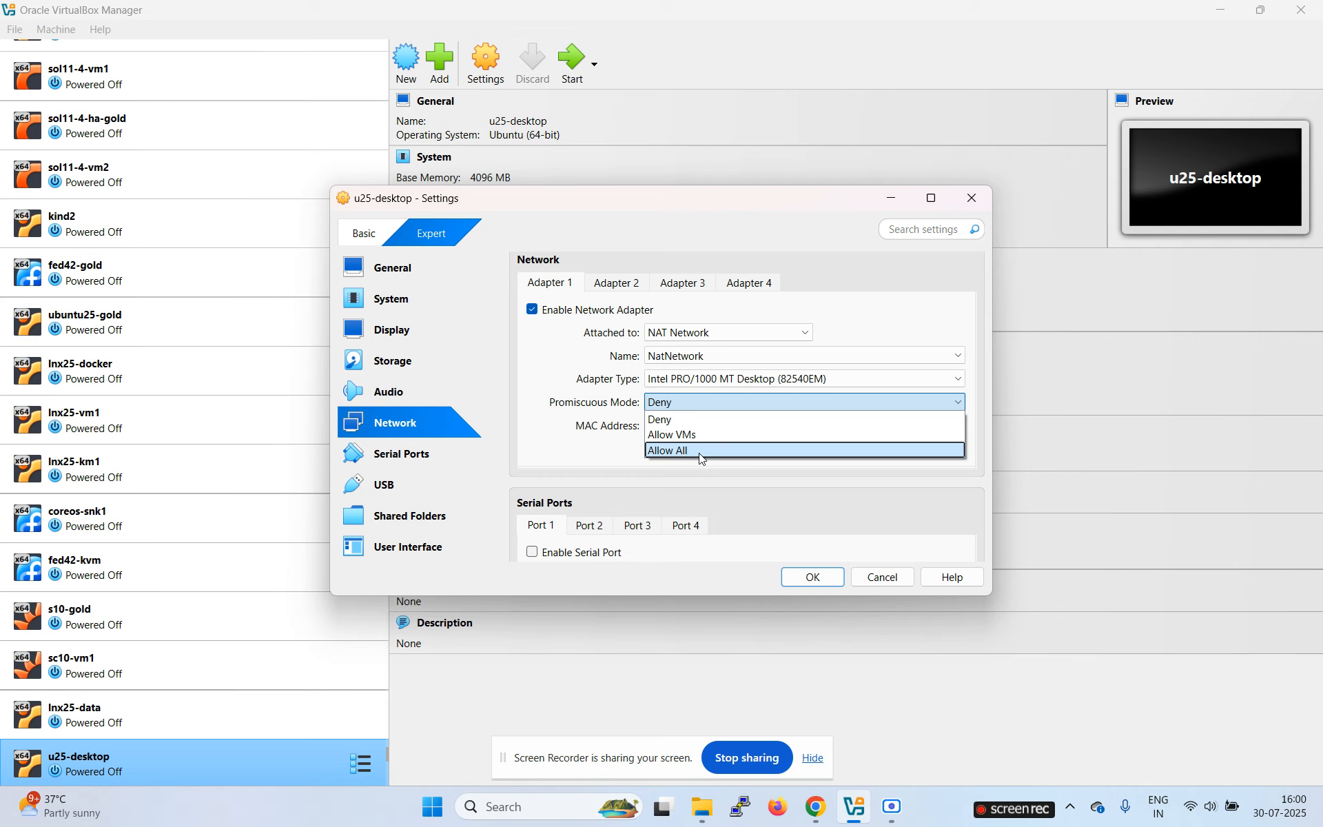
pyautogui.click(700, 450)
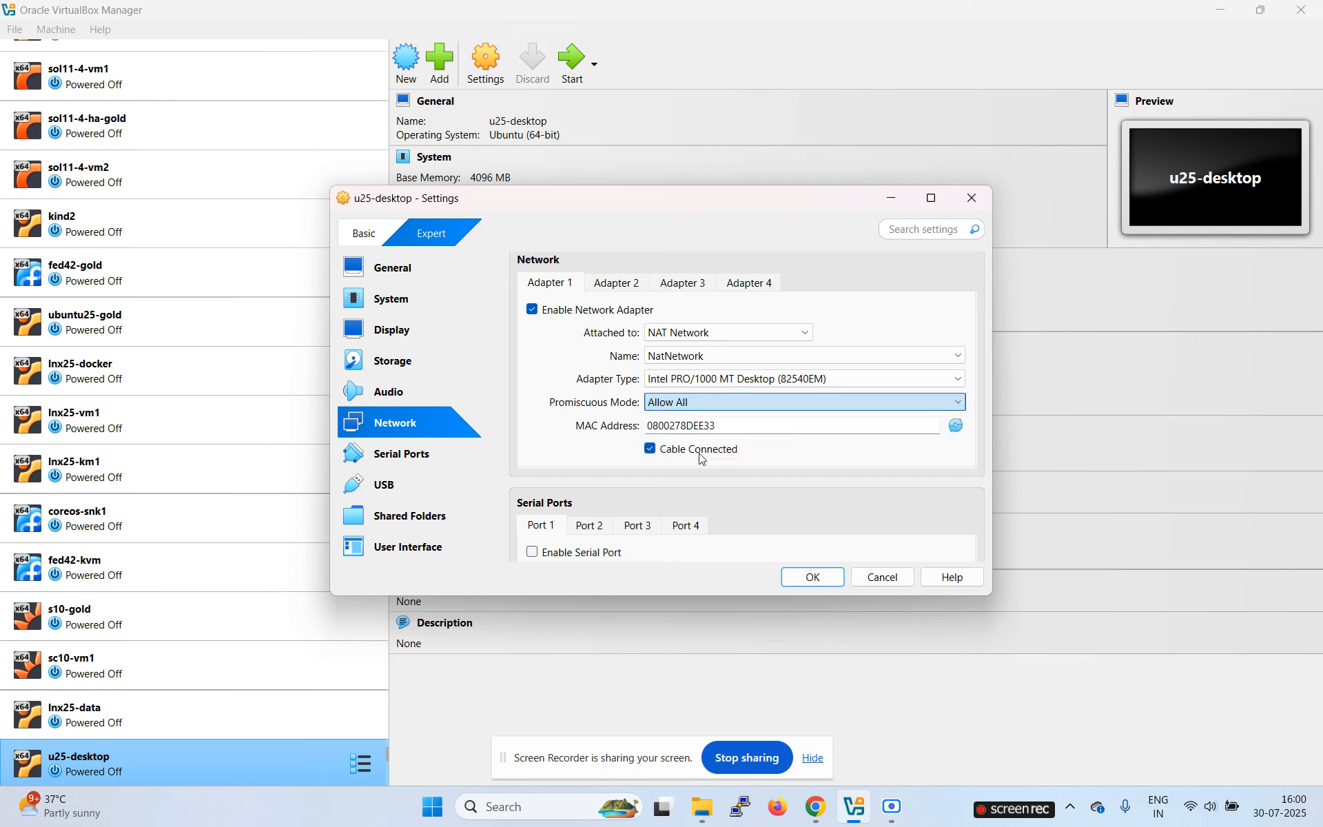
# Step: Enable Adapter 2 as host-only on VirtualBox Host-Only Ethernet Adapter with Allow All, and save
pyautogui.click(619, 284)
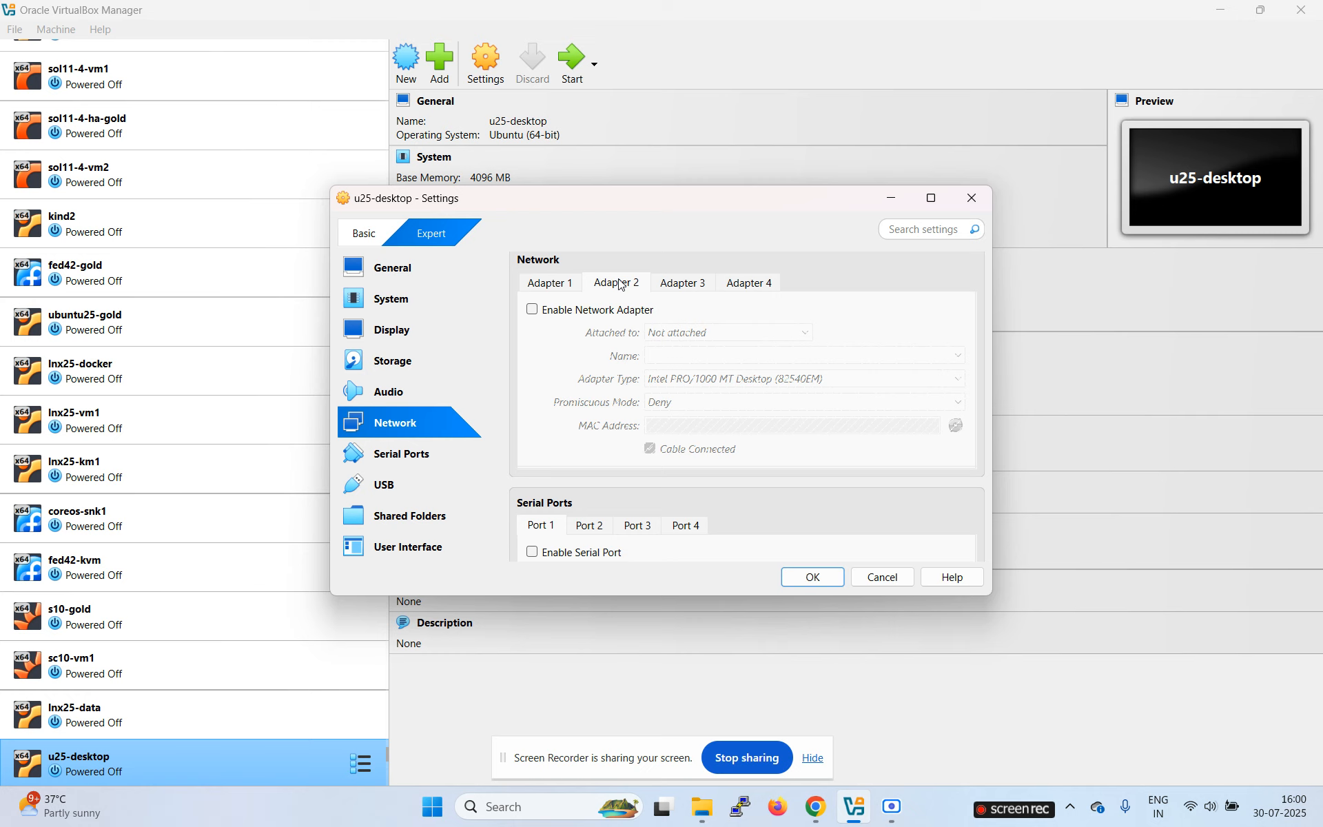
pyautogui.click(553, 311)
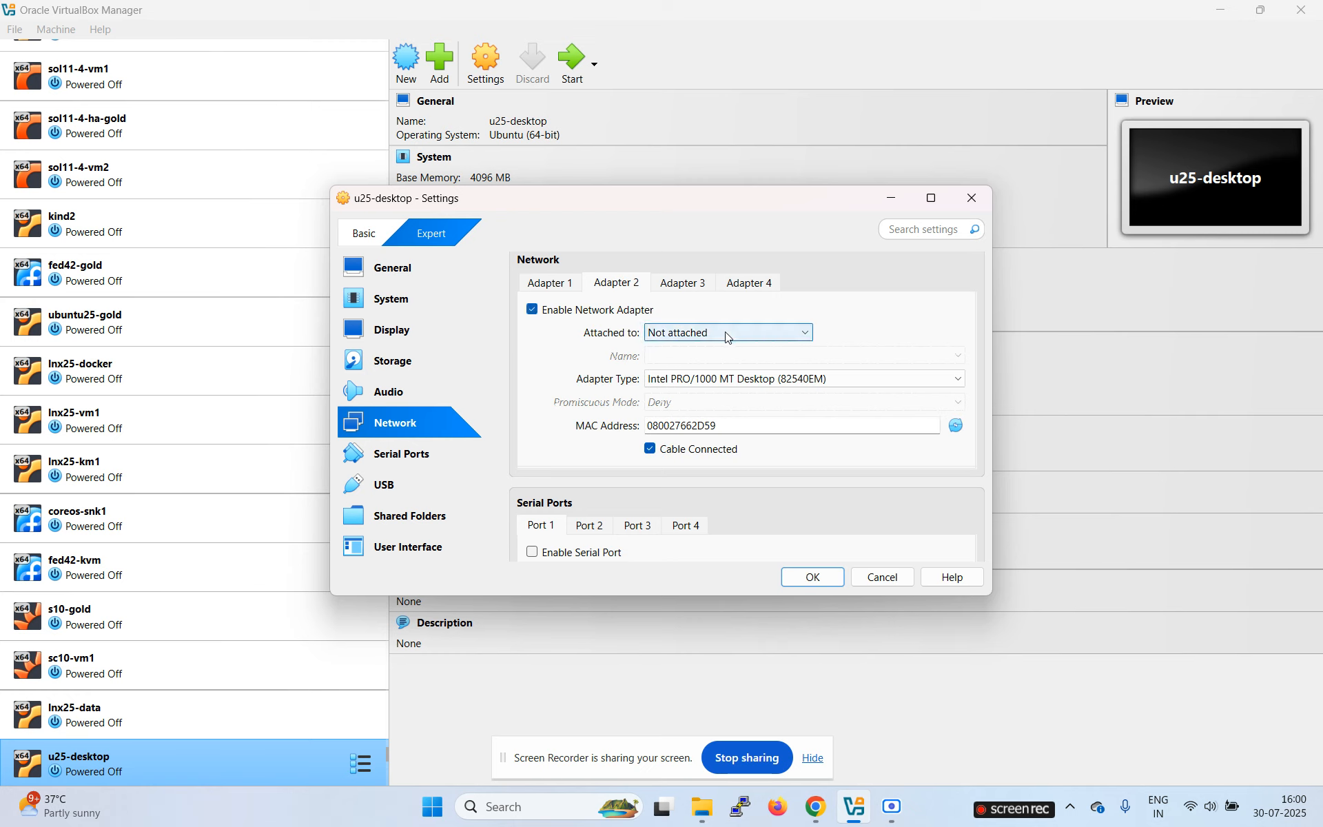
pyautogui.click(733, 336)
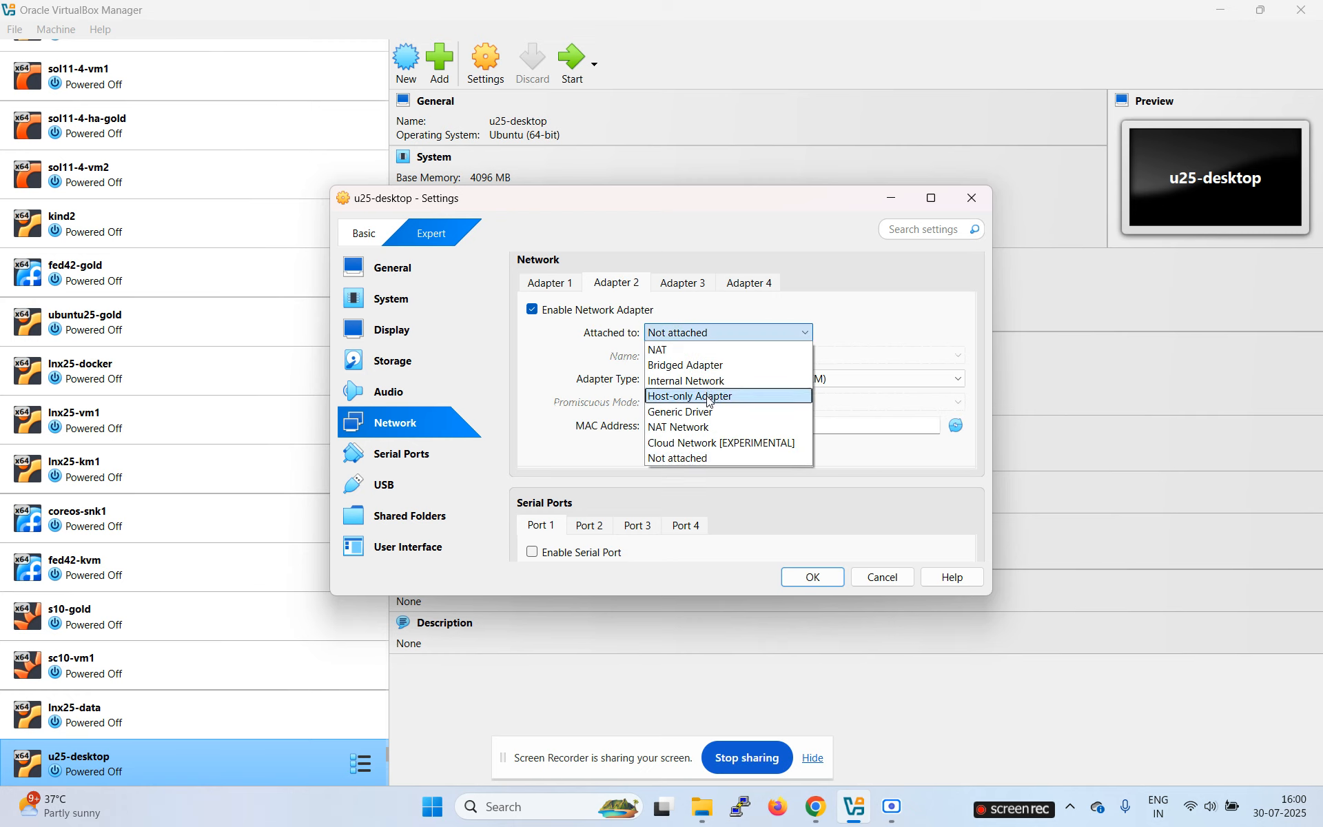
pyautogui.click(707, 401)
pyautogui.click(873, 357)
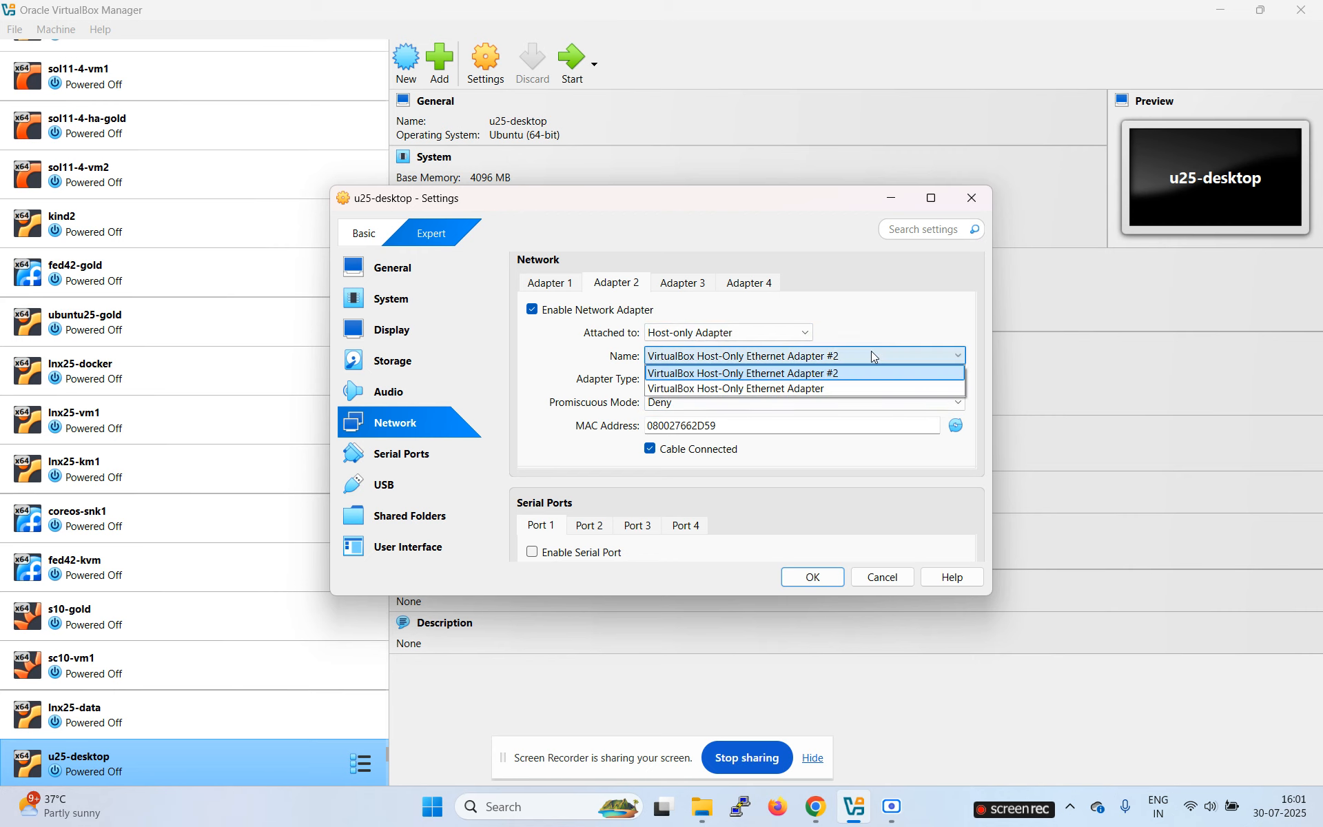
pyautogui.click(816, 389)
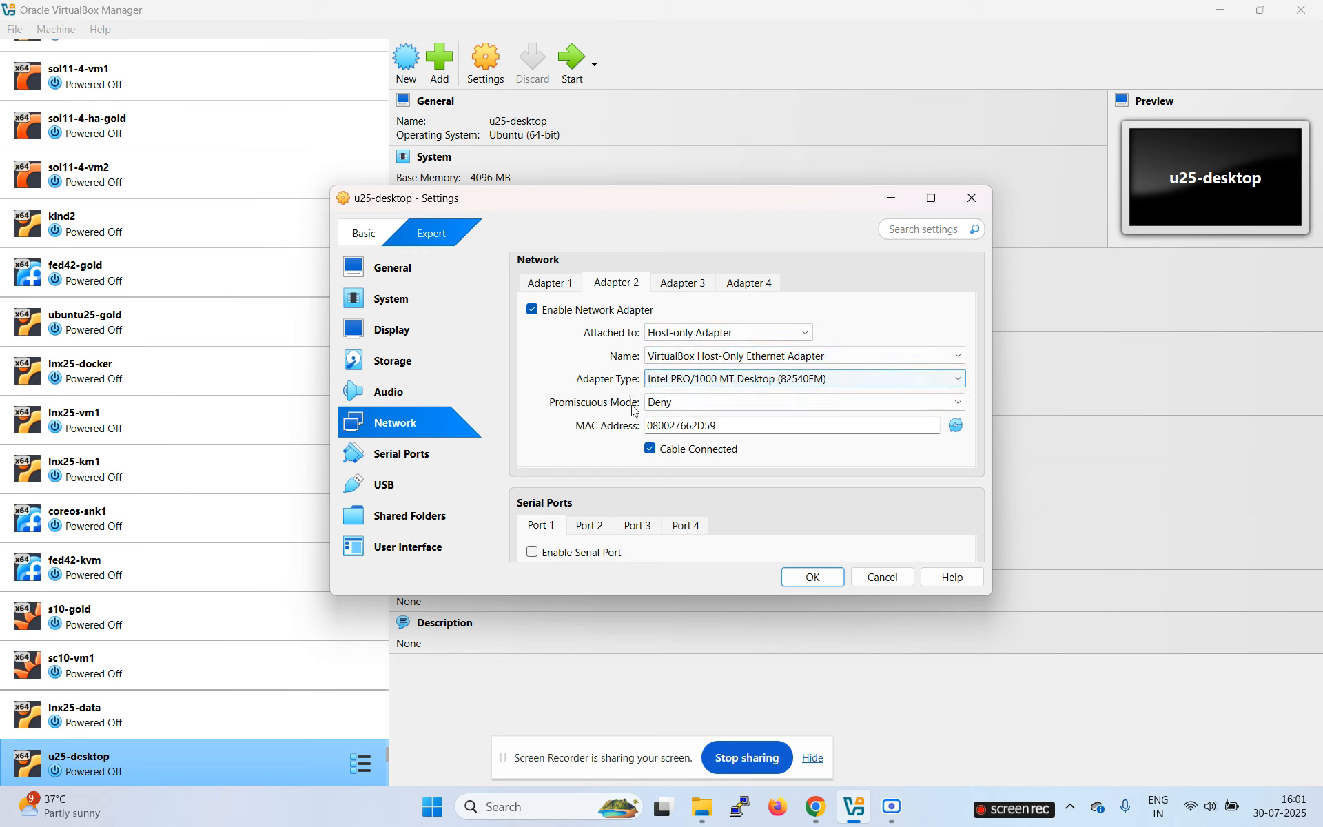
pyautogui.click(759, 404)
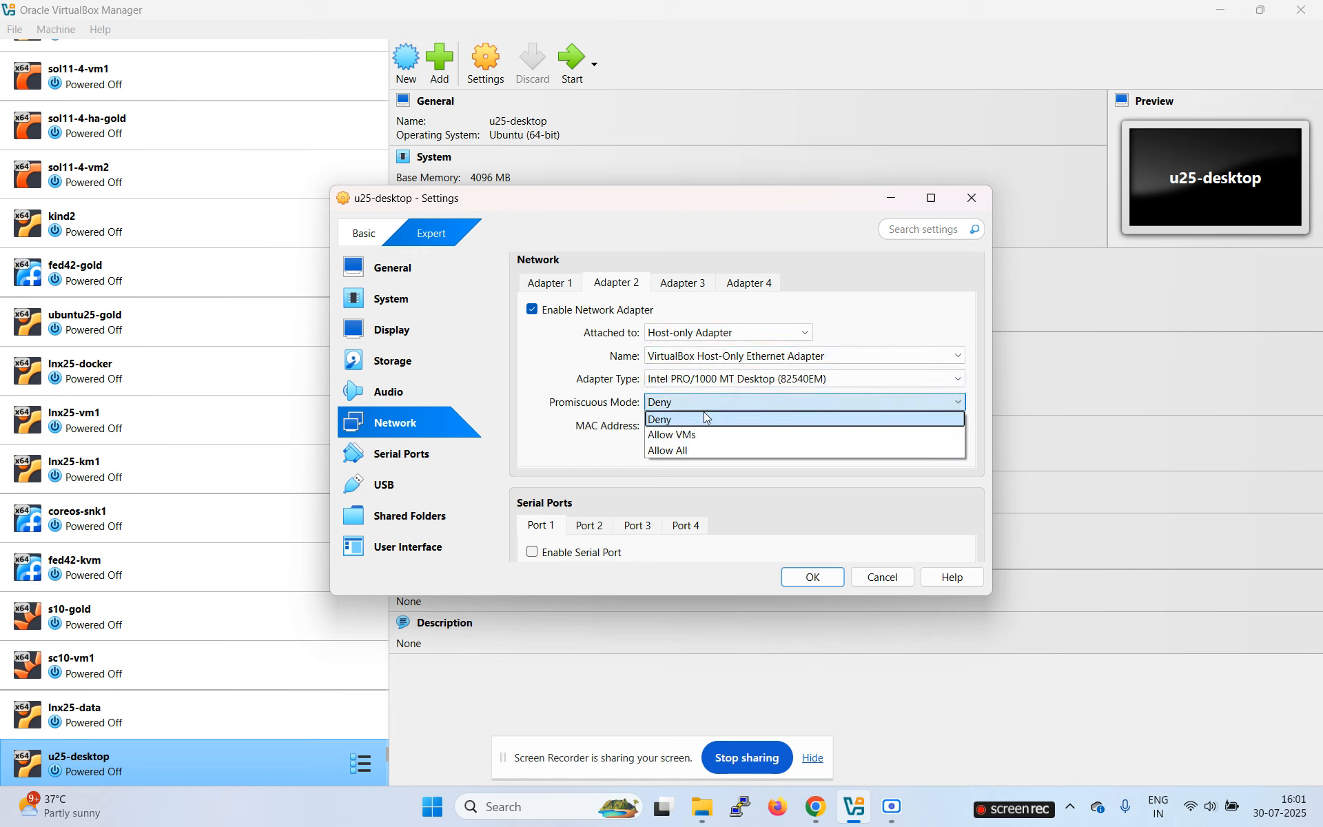
pyautogui.click(669, 451)
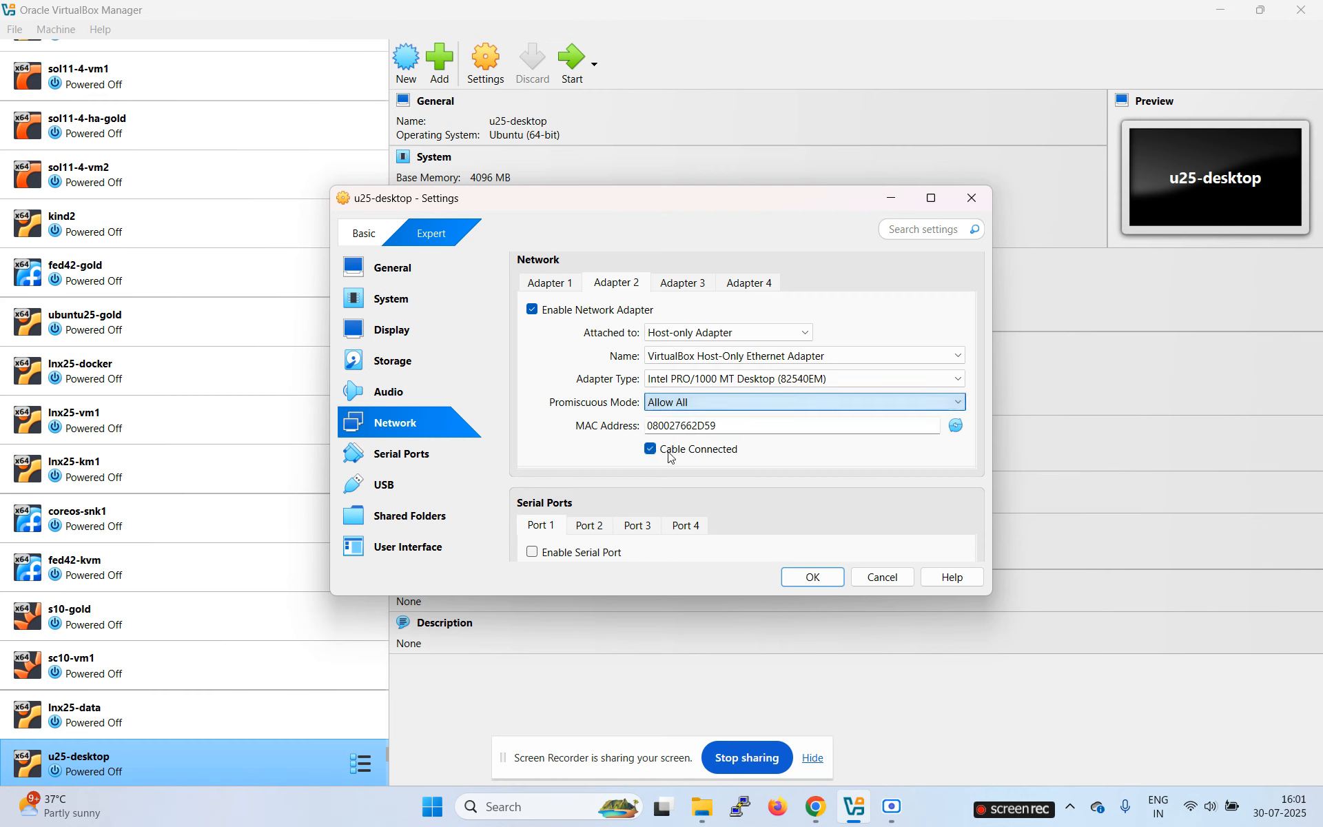
pyautogui.click(812, 583)
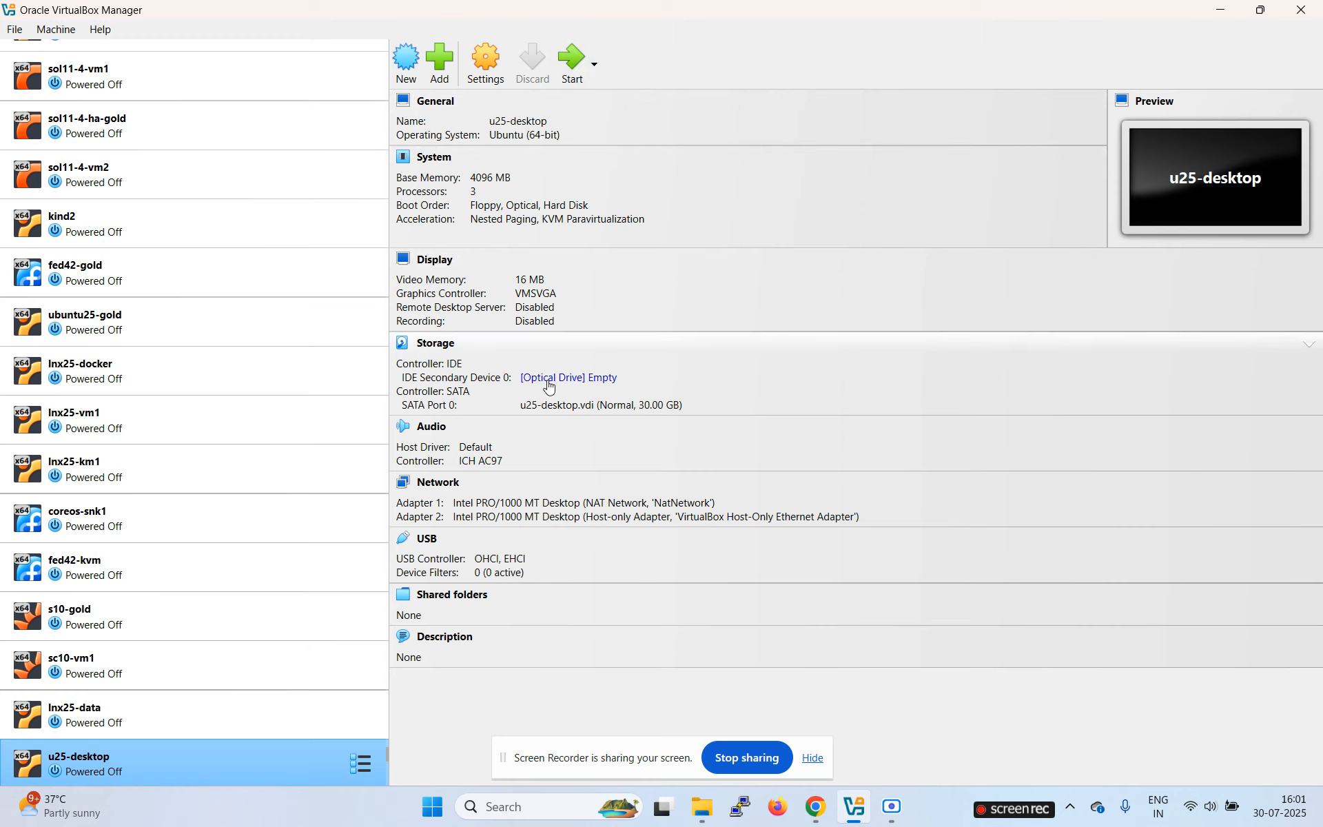
# Step: Start the u25-desktop virtual machine from the toolbar
pyautogui.click(576, 60)
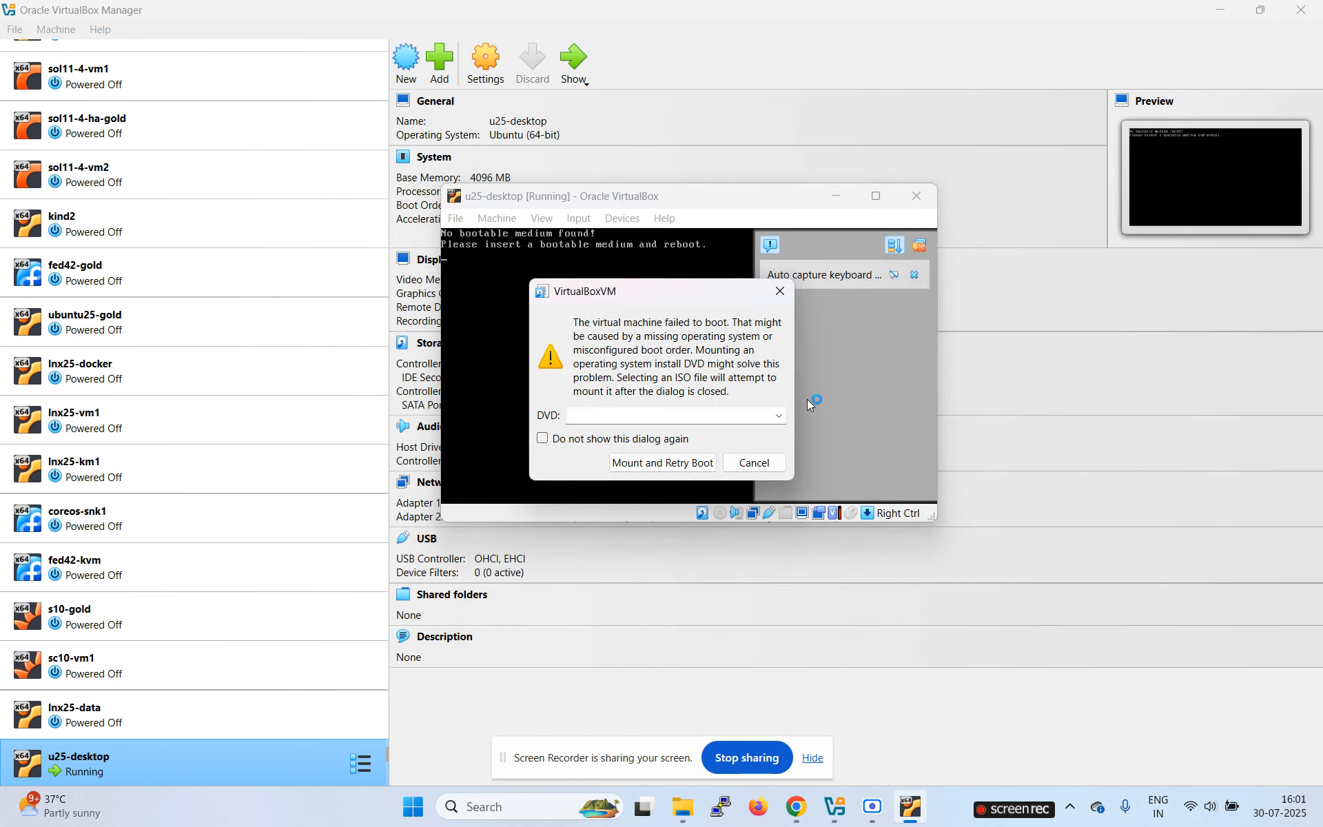
# Step: Mount the ubuntu-25.04-desktop-amd64 ISO and retry booting u25-desktop
pyautogui.click(778, 415)
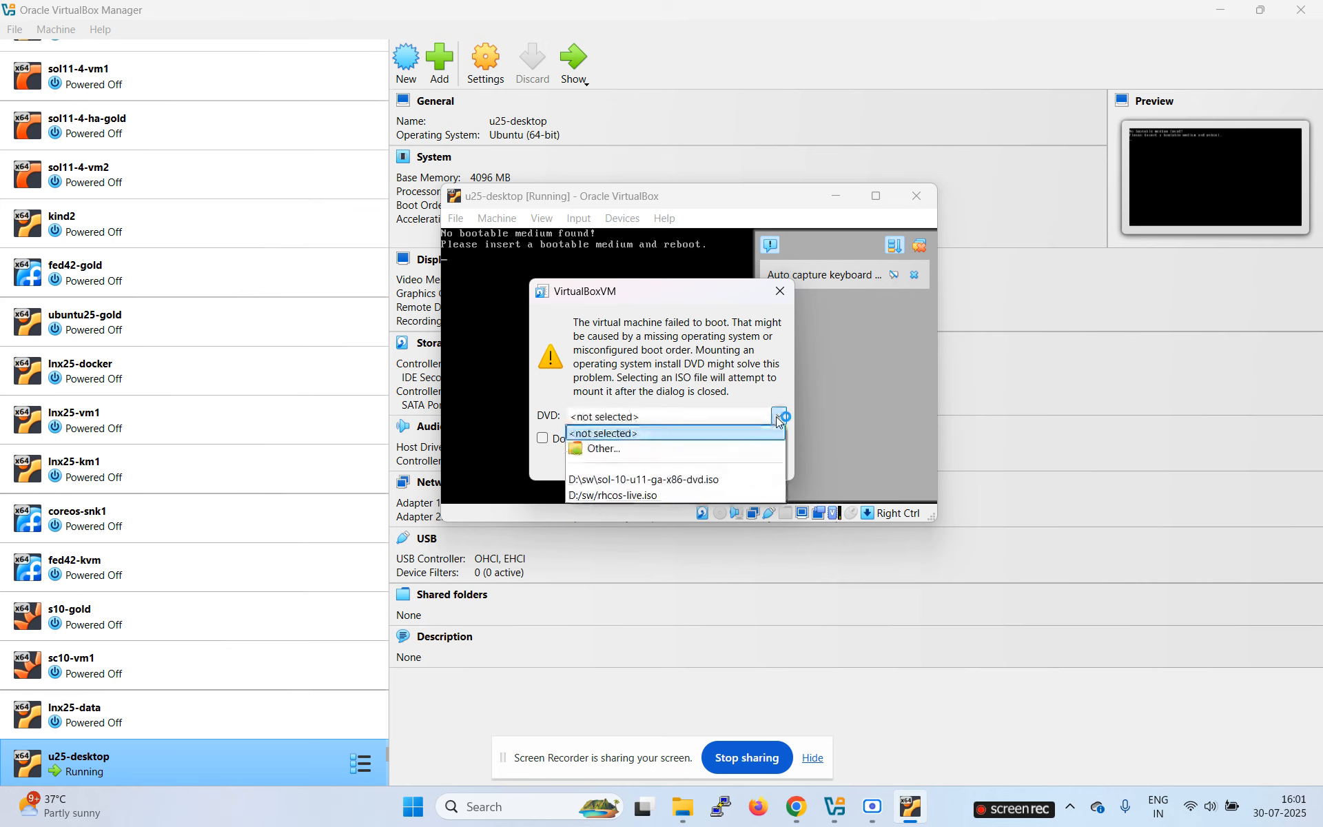
pyautogui.click(633, 453)
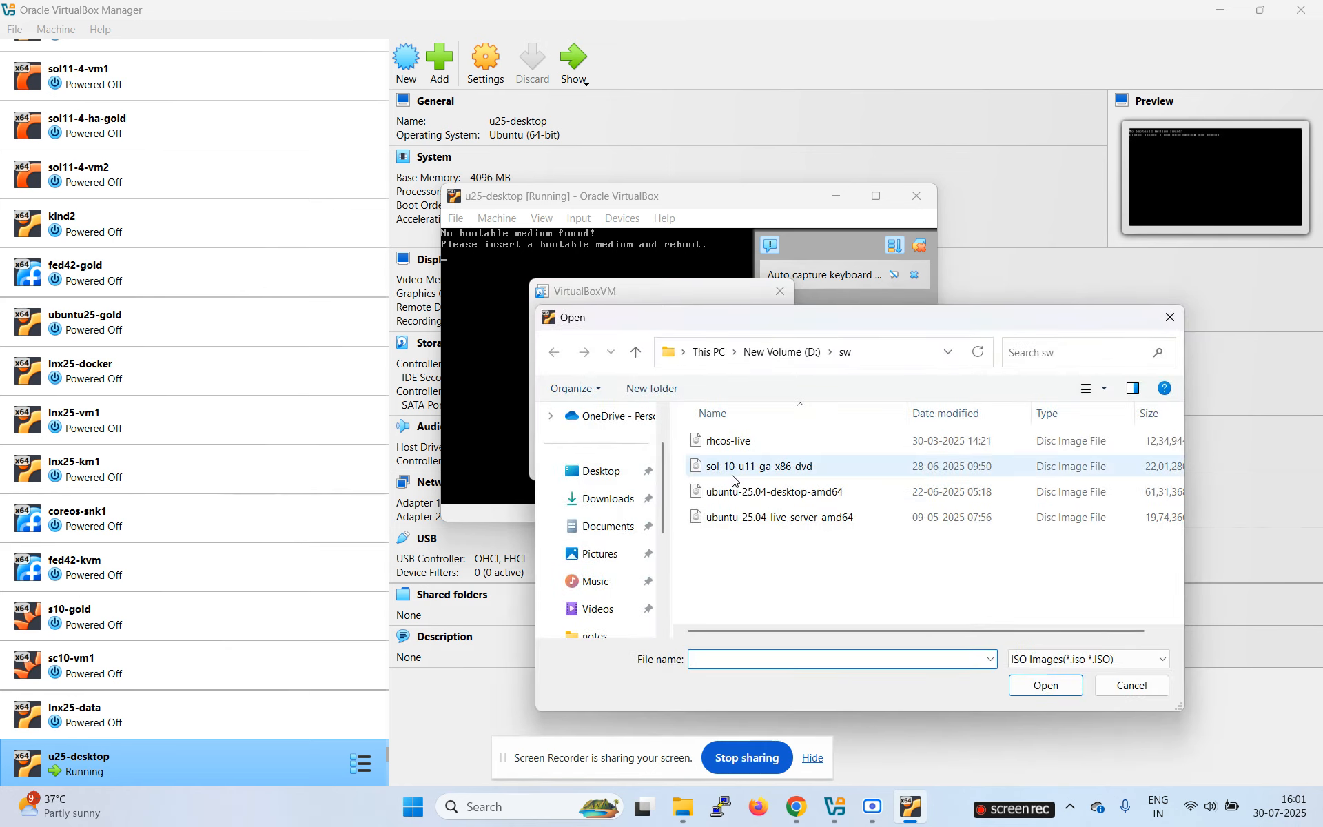
pyautogui.click(791, 493)
pyautogui.click(1045, 686)
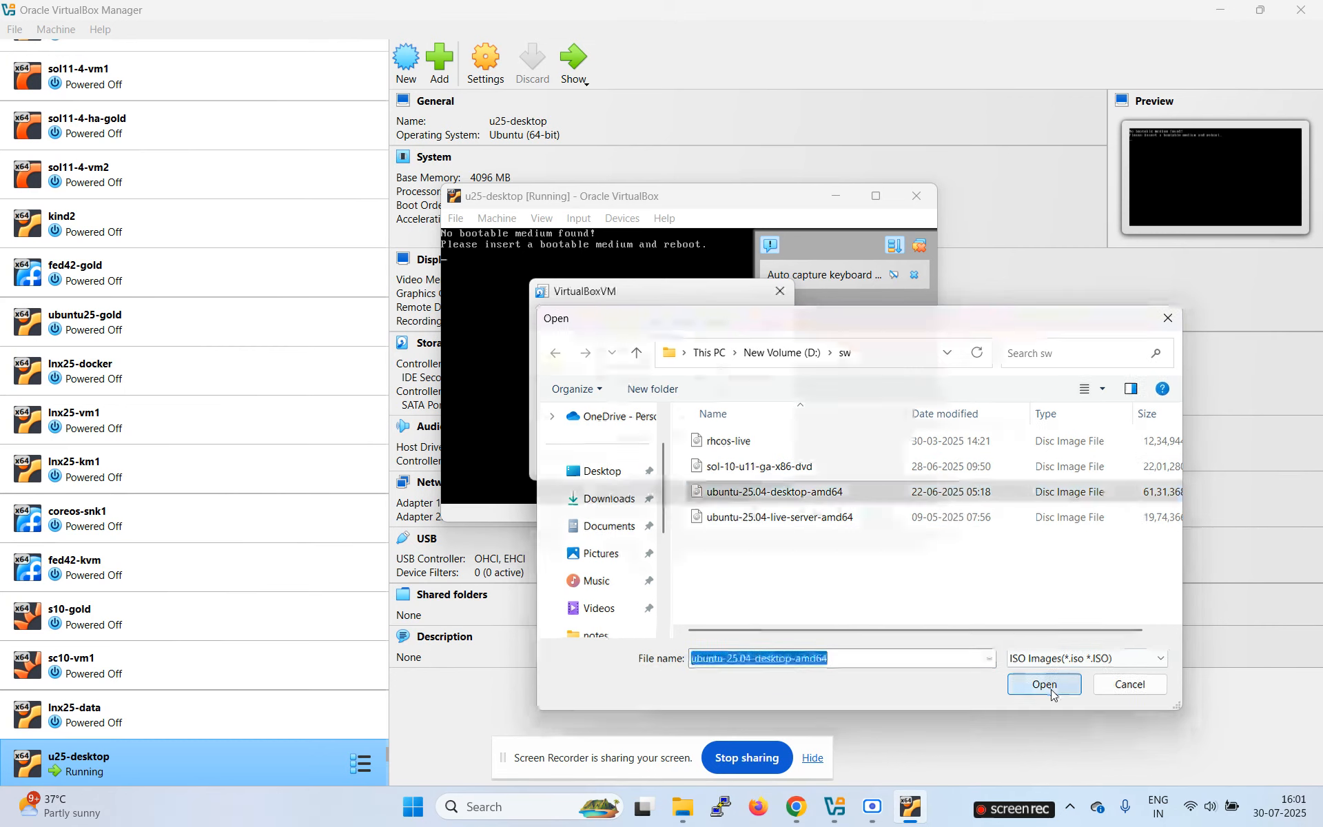
pyautogui.click(684, 465)
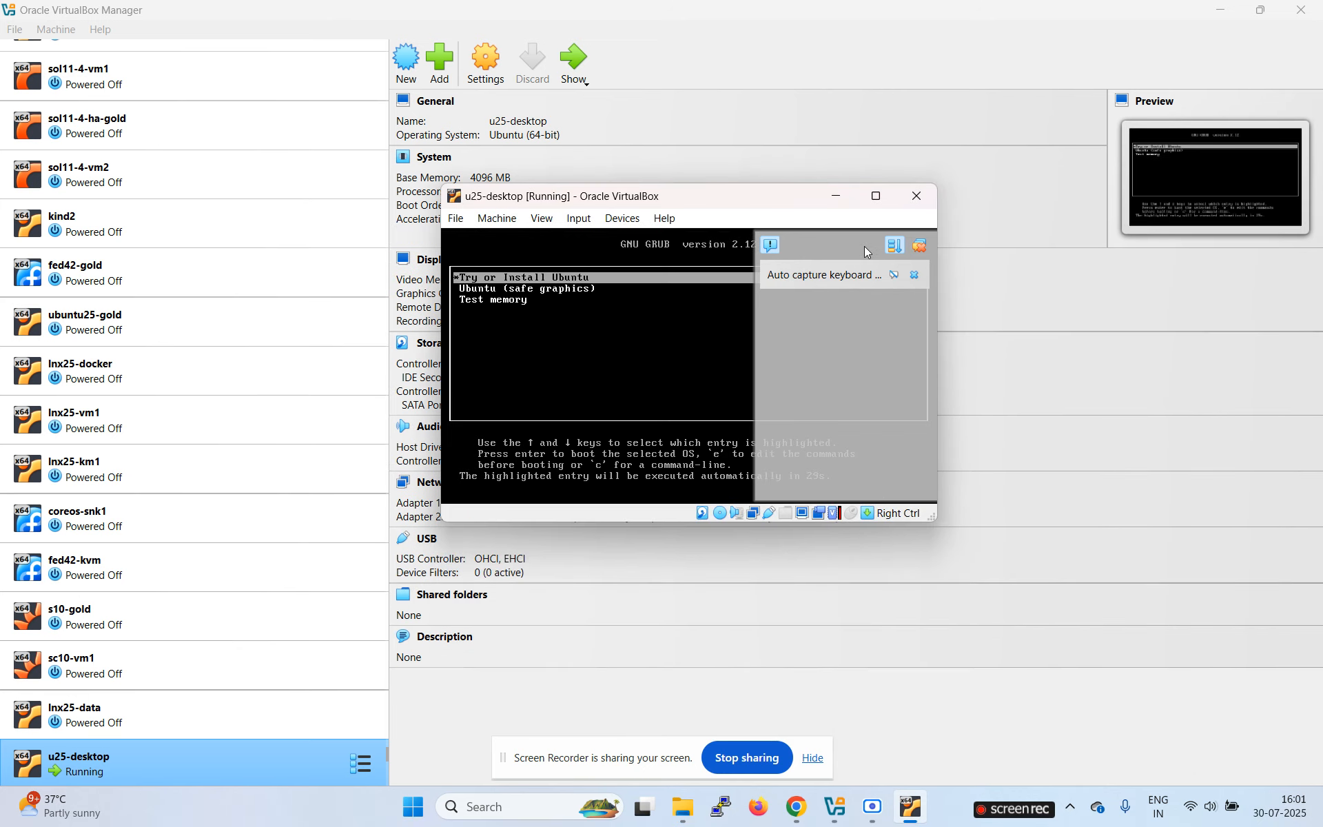
# Step: Boot 'Try or Install Ubuntu', dismiss the notices, and move the VM window to the top-left
pyautogui.click(926, 250)
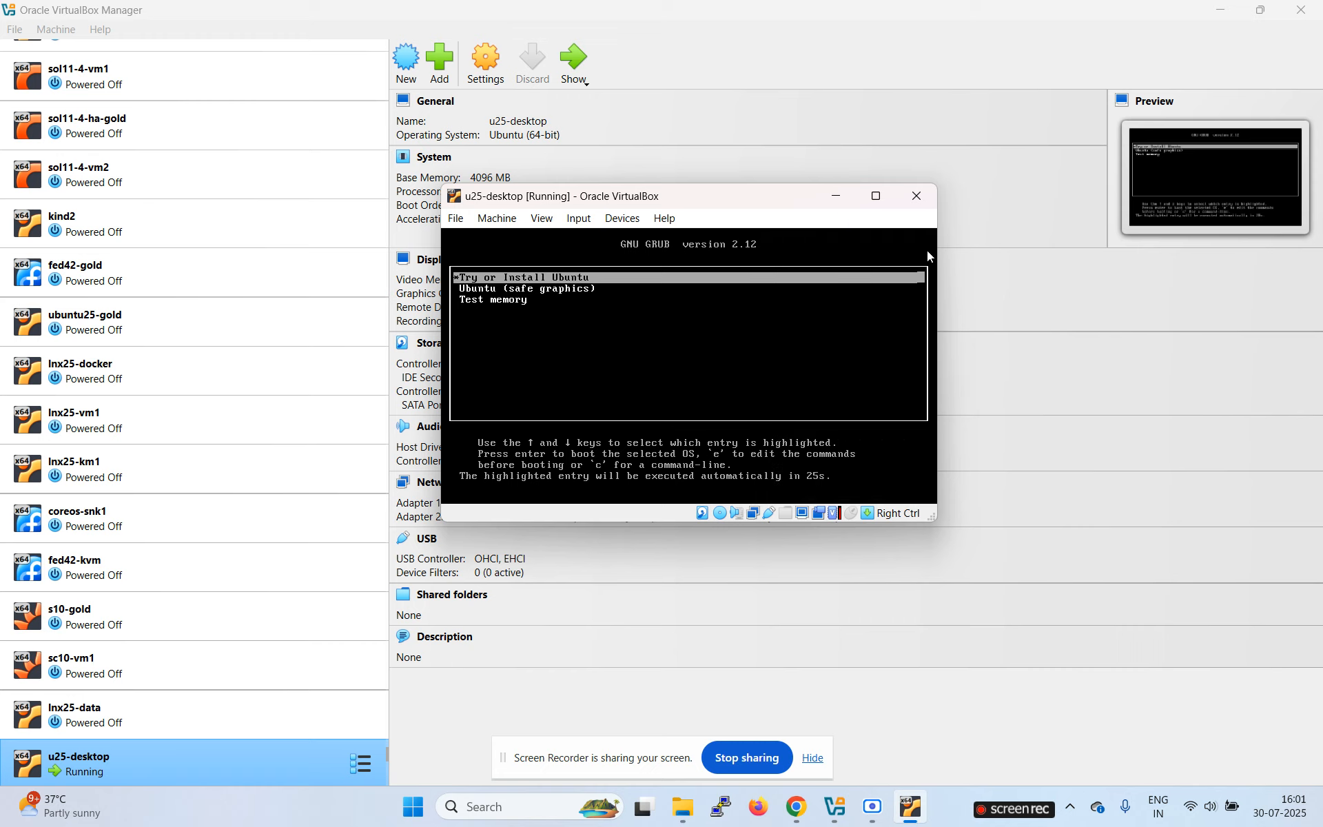
pyautogui.press('Return')
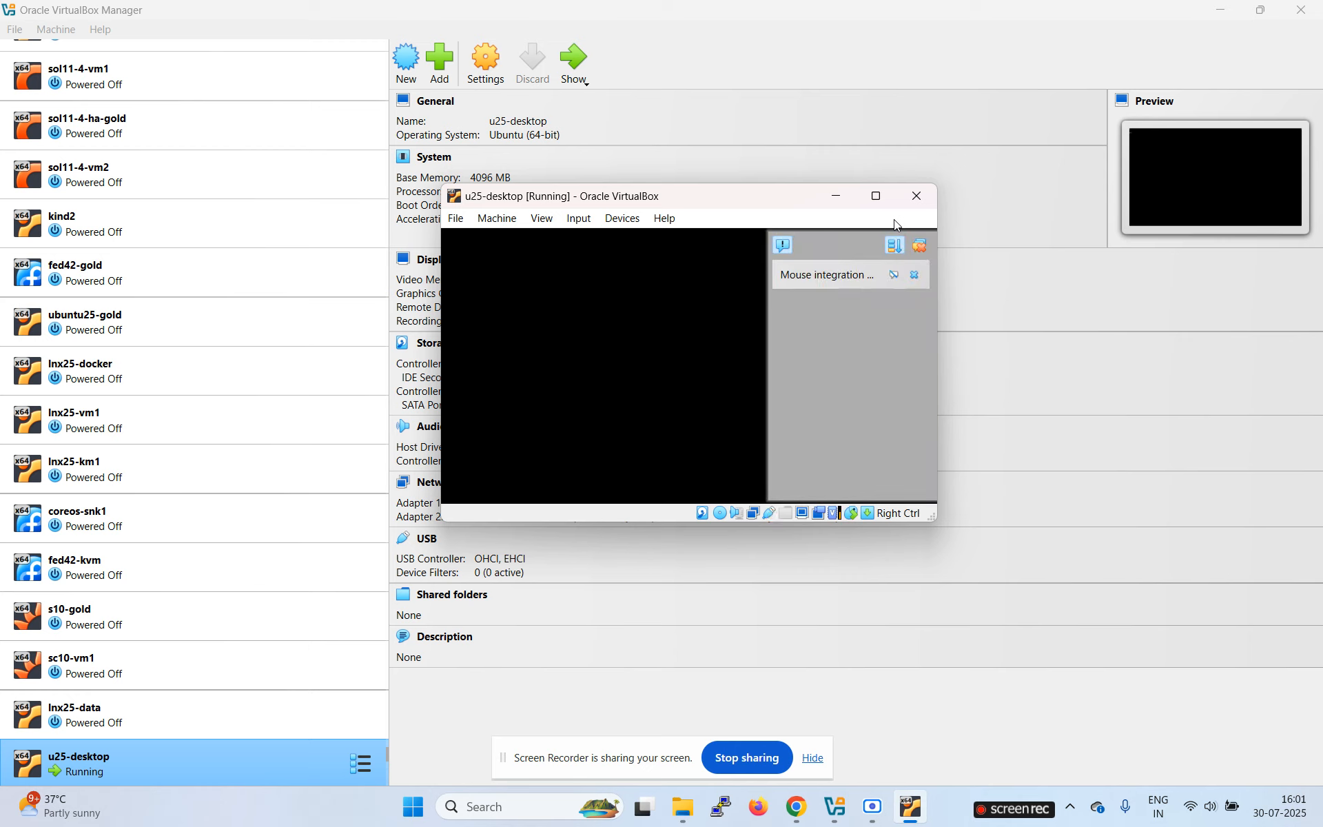
pyautogui.click(921, 250)
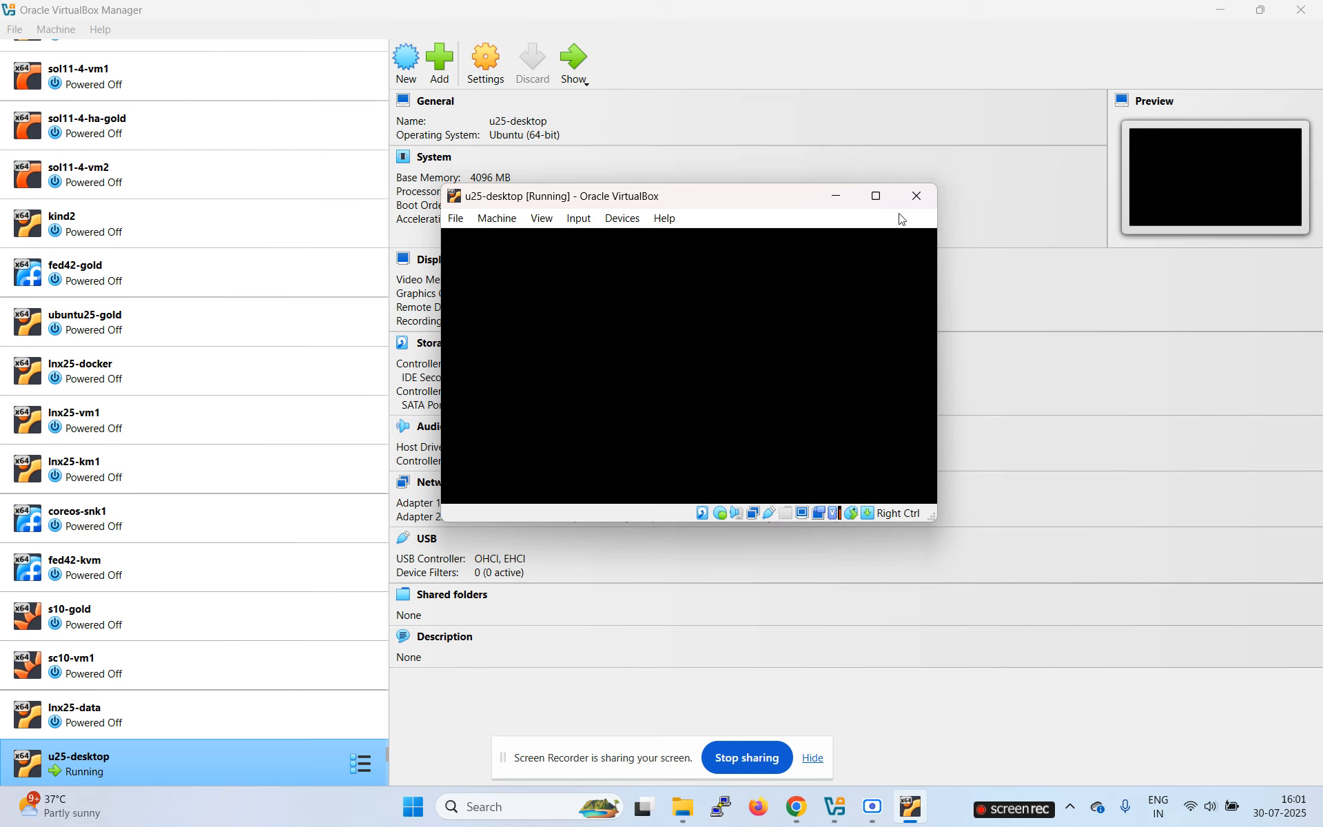
pyautogui.moveTo(876, 200)
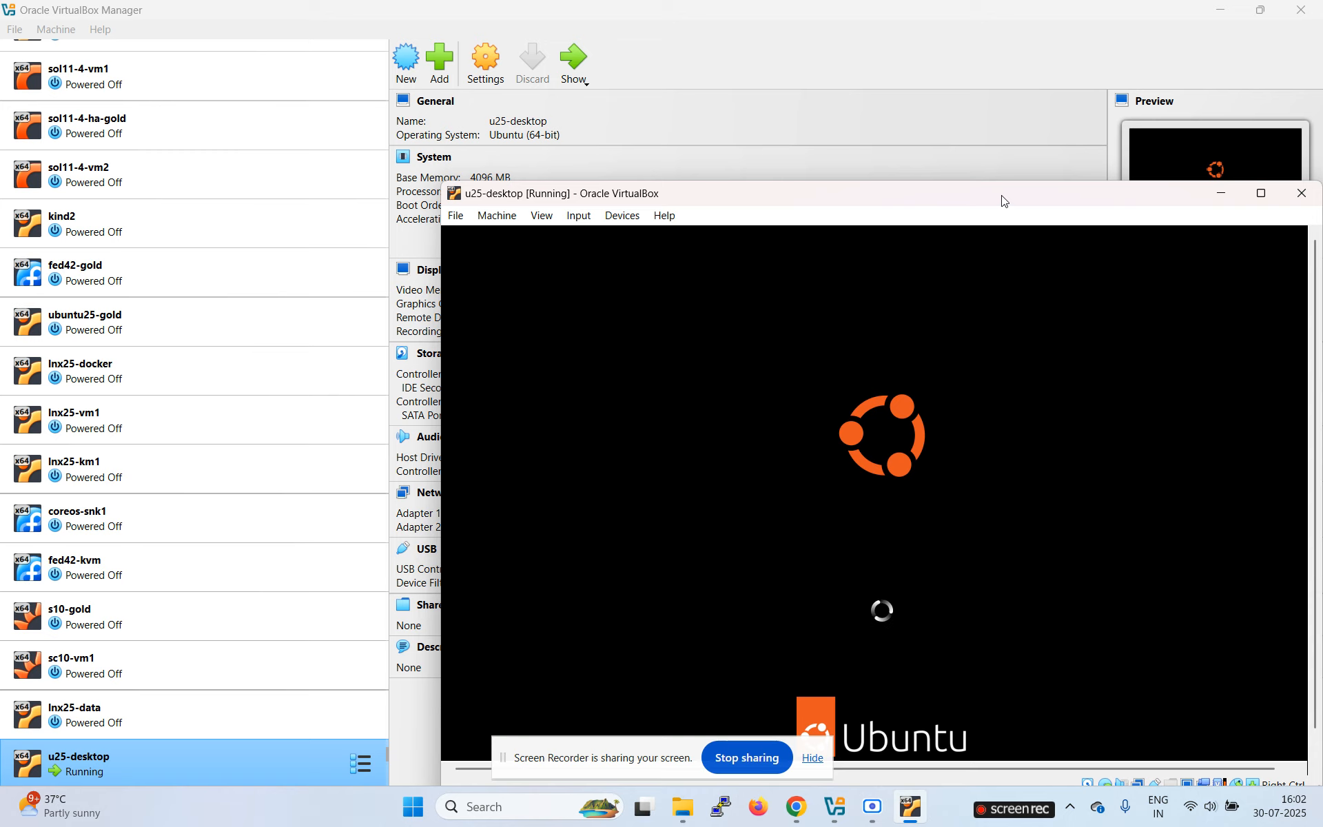
pyautogui.moveTo(1002, 201); pyautogui.dragTo(849, 45)
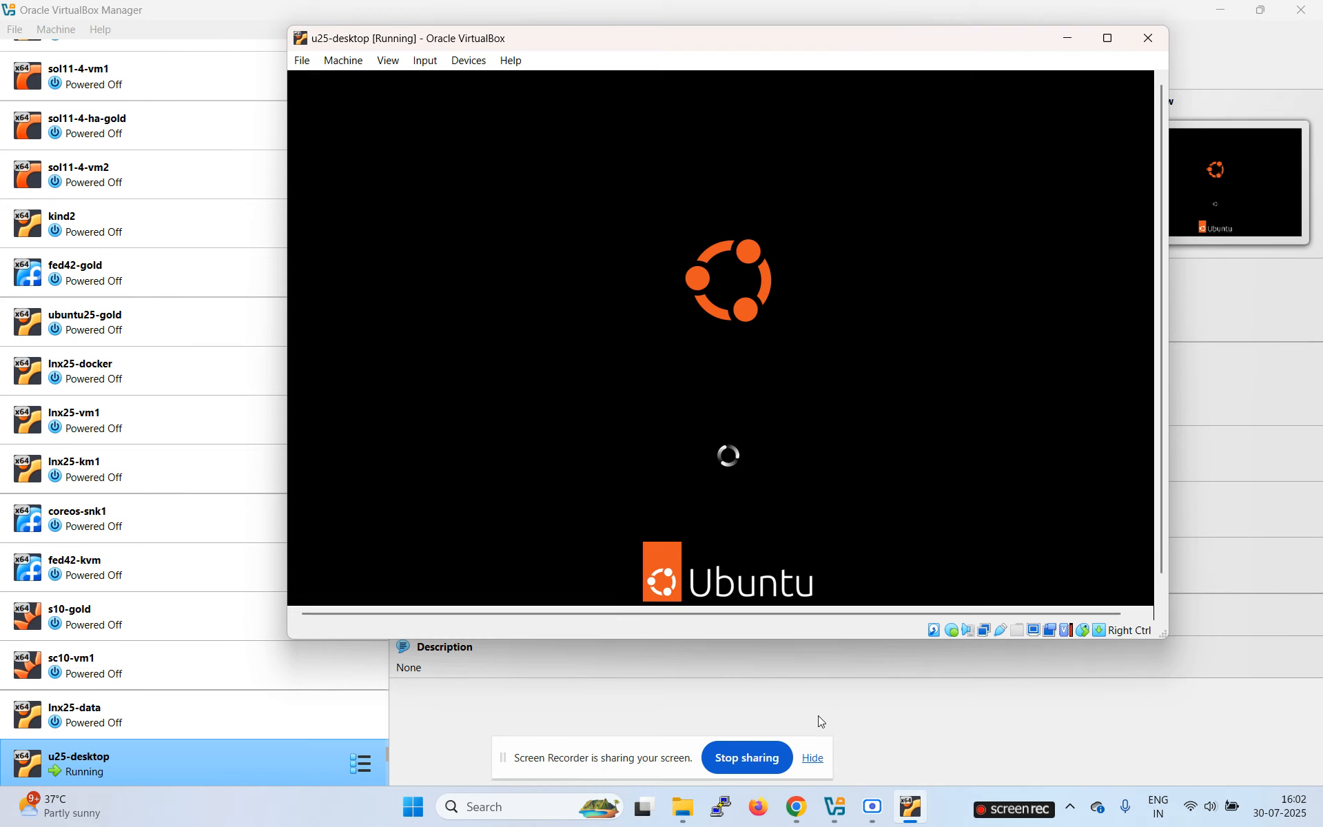
pyautogui.click(811, 760)
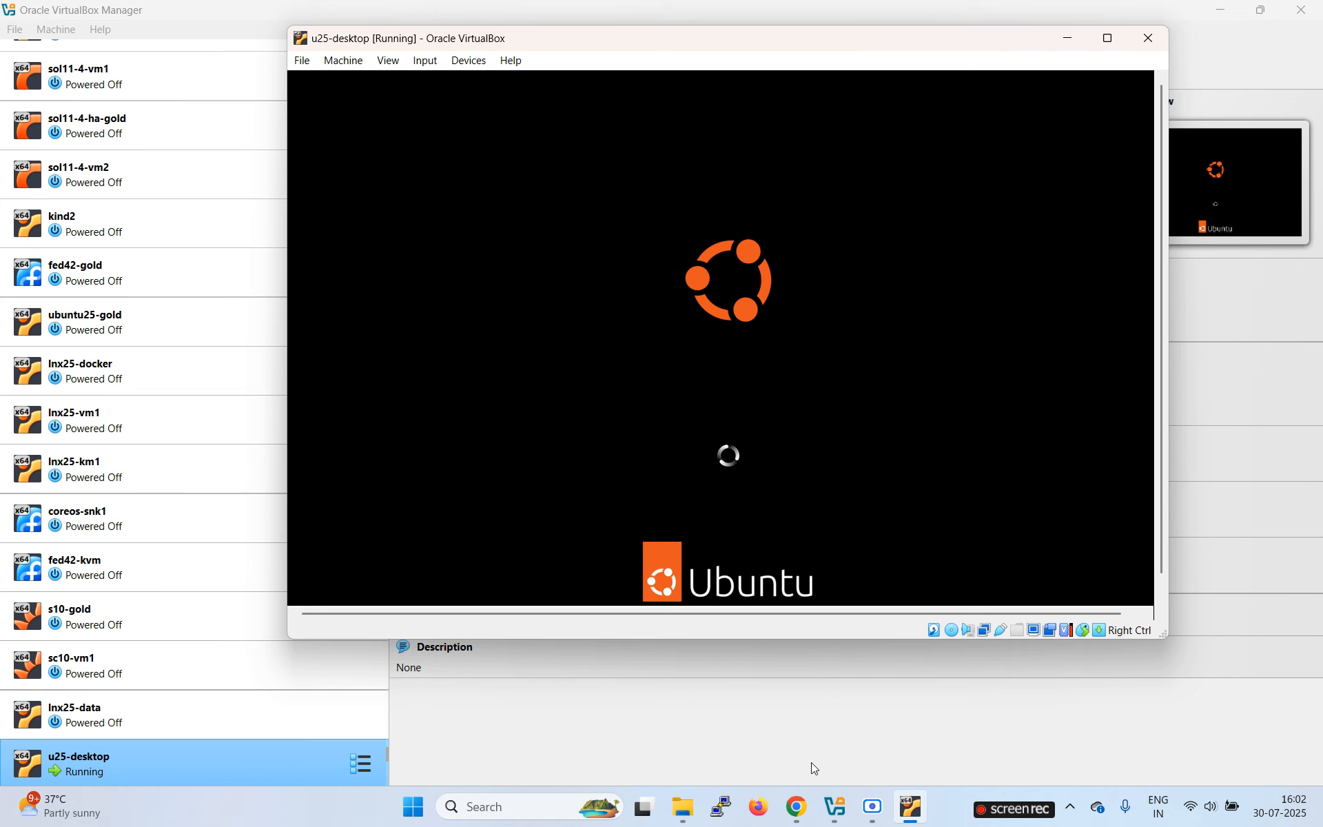
# Step: Accept English, default accessibility, English (US) keyboard, and no internet in the installer
pyautogui.click(872, 812)
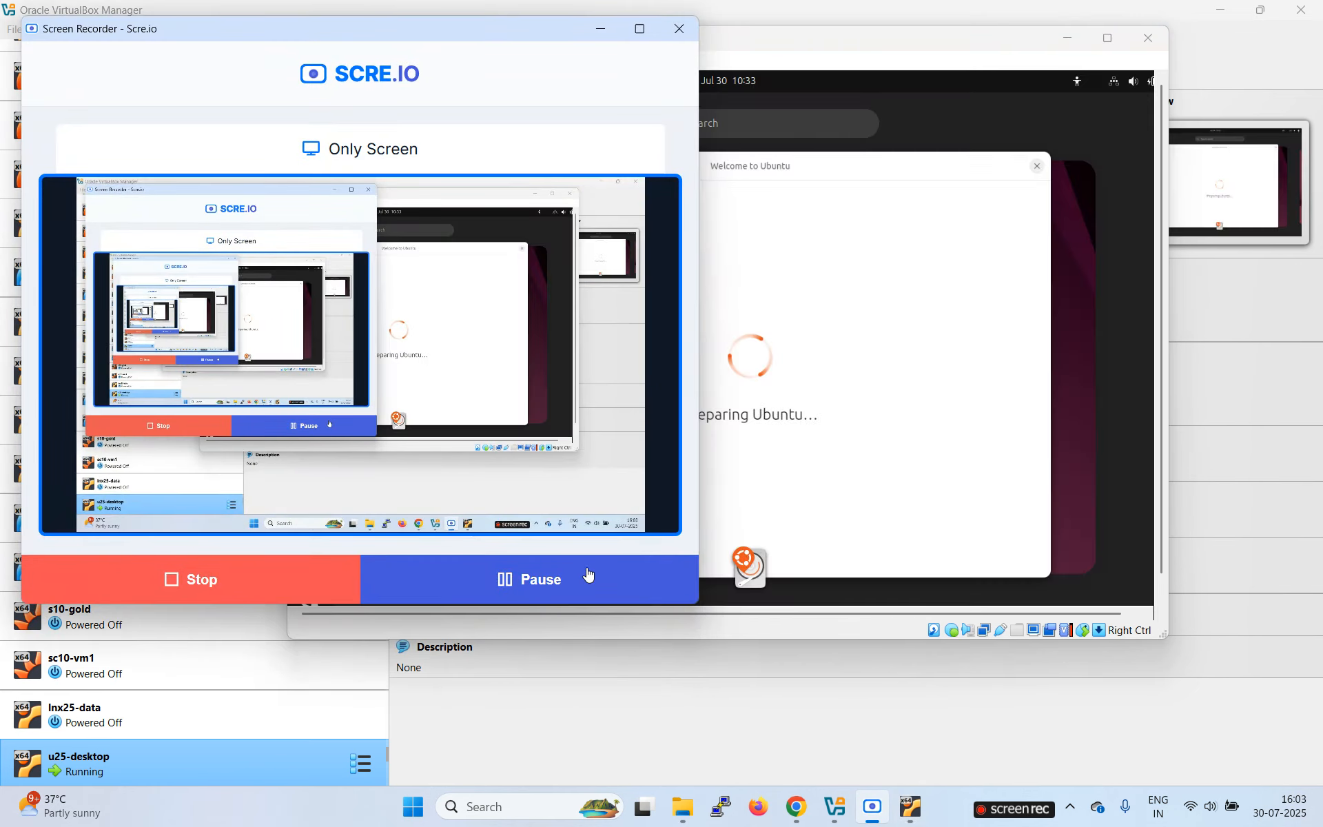
pyautogui.click(602, 29)
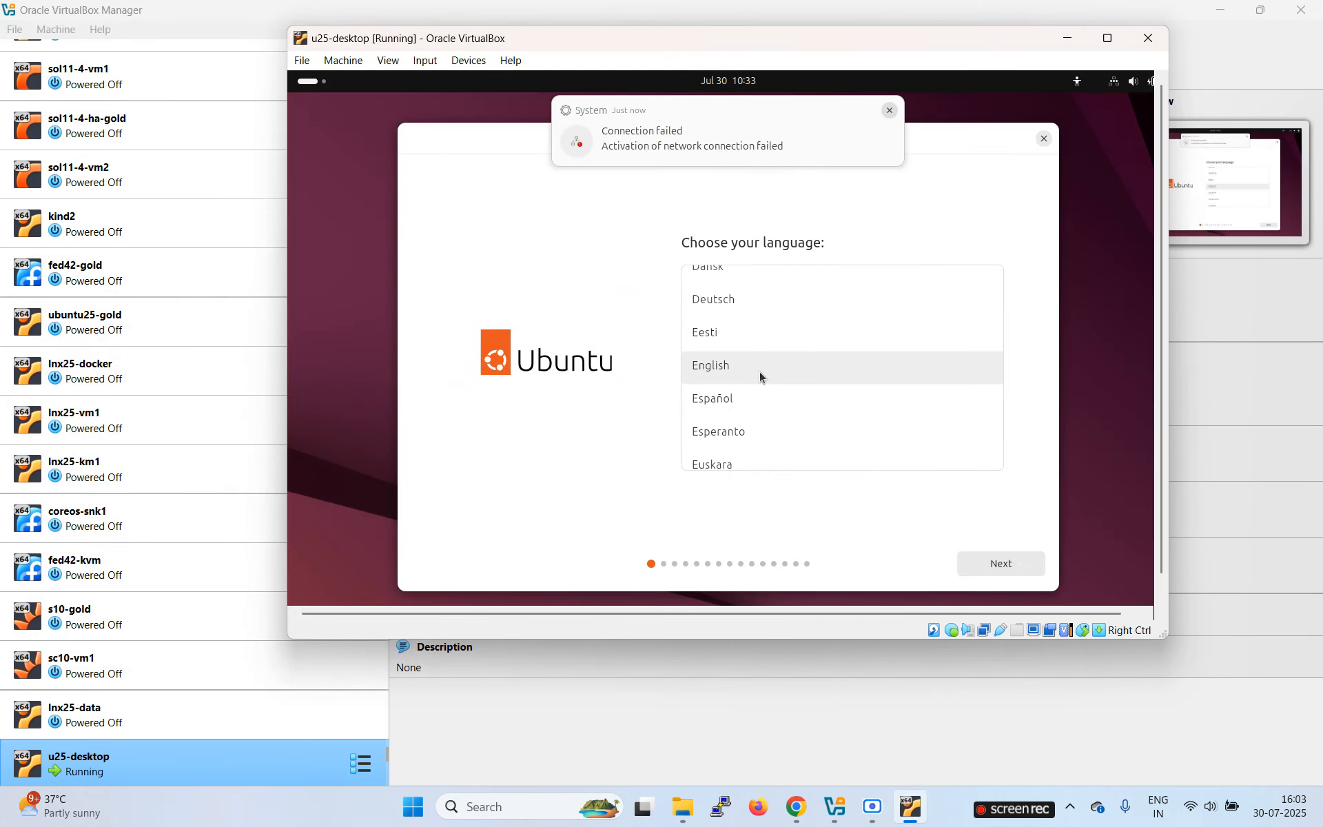
pyautogui.click(999, 567)
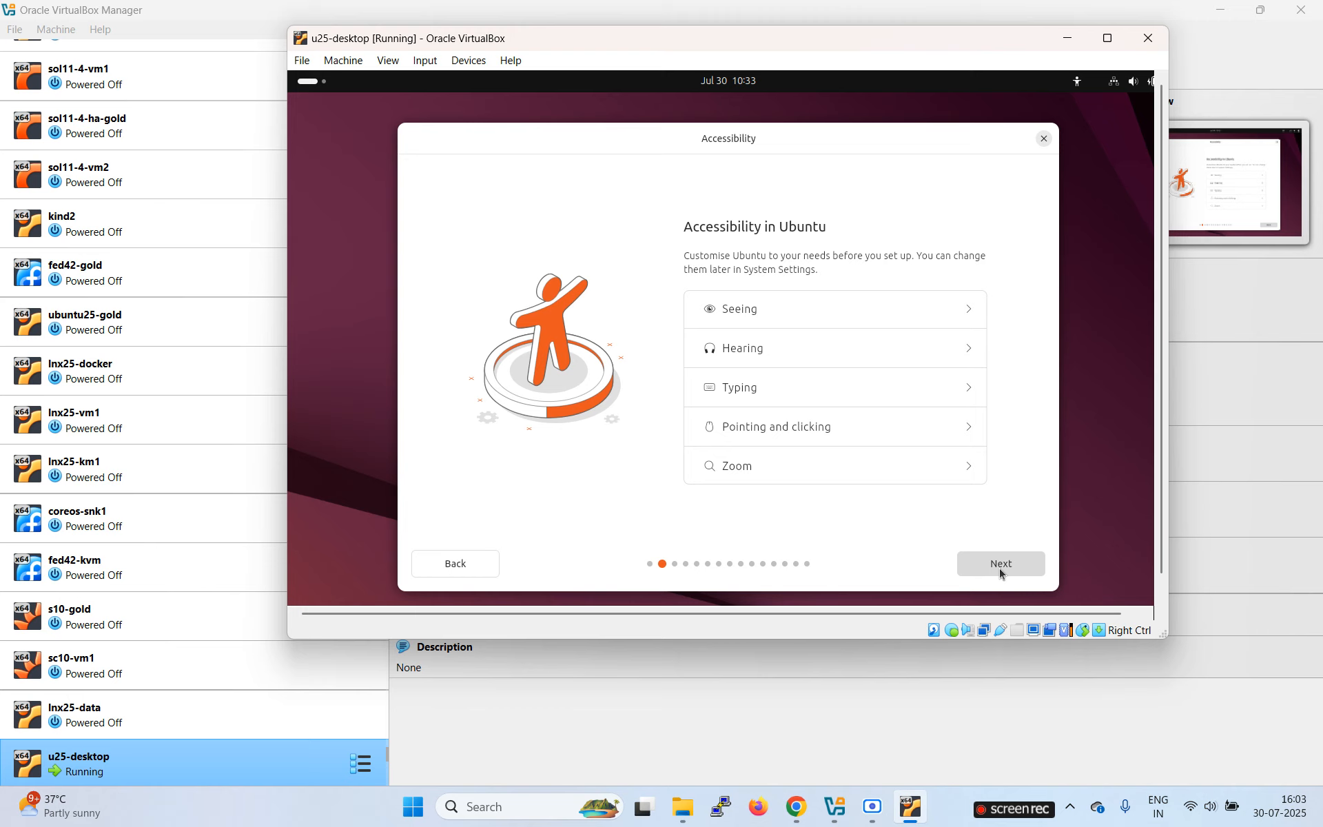
pyautogui.click(1008, 565)
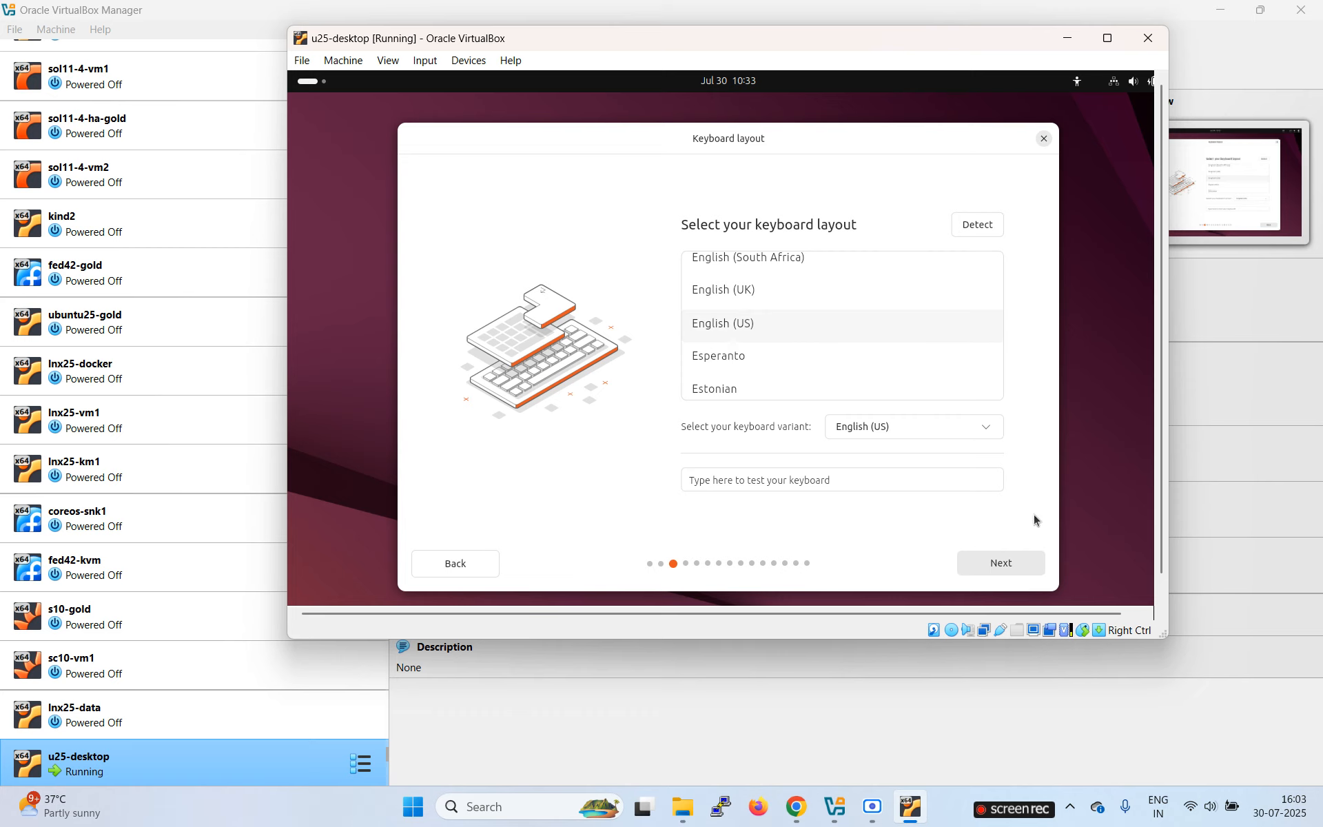
pyautogui.click(1004, 567)
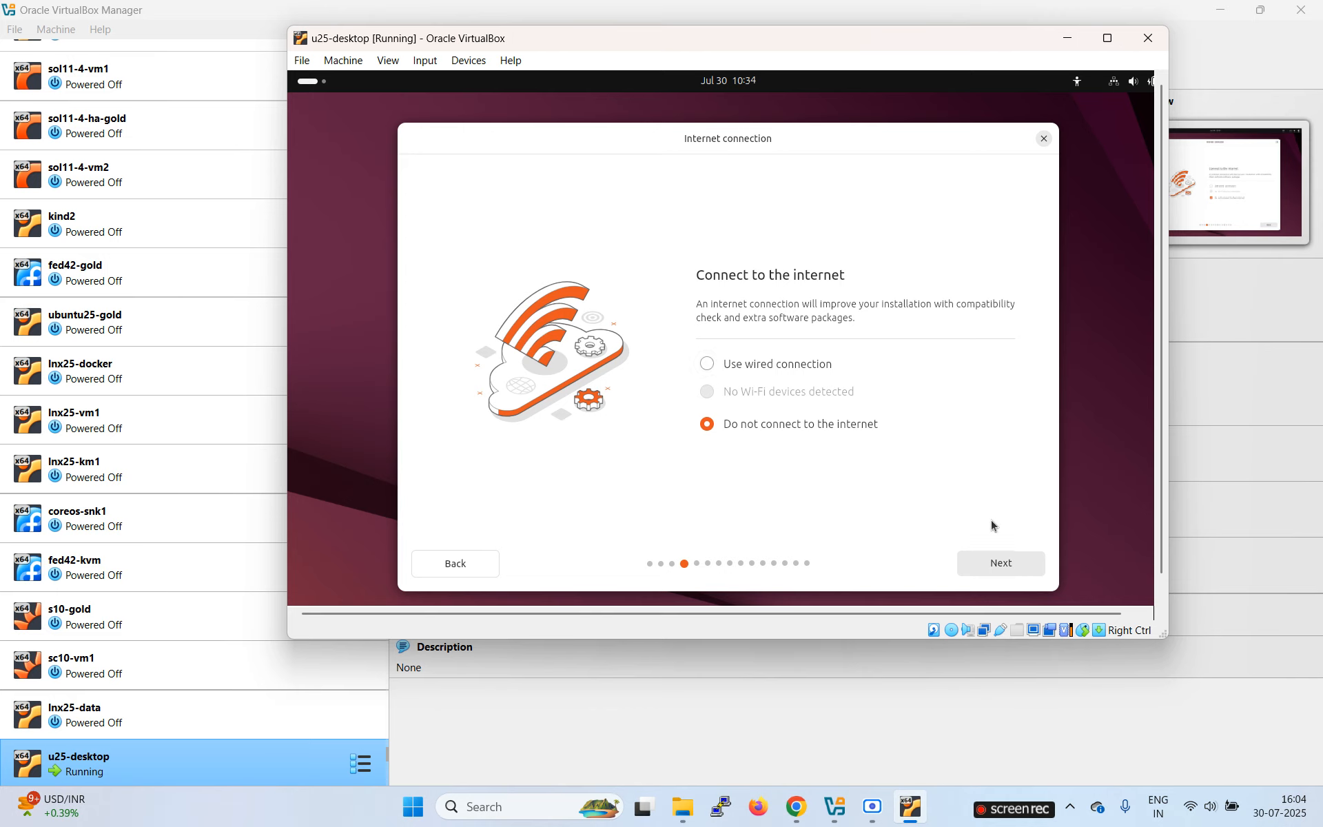
pyautogui.click(999, 564)
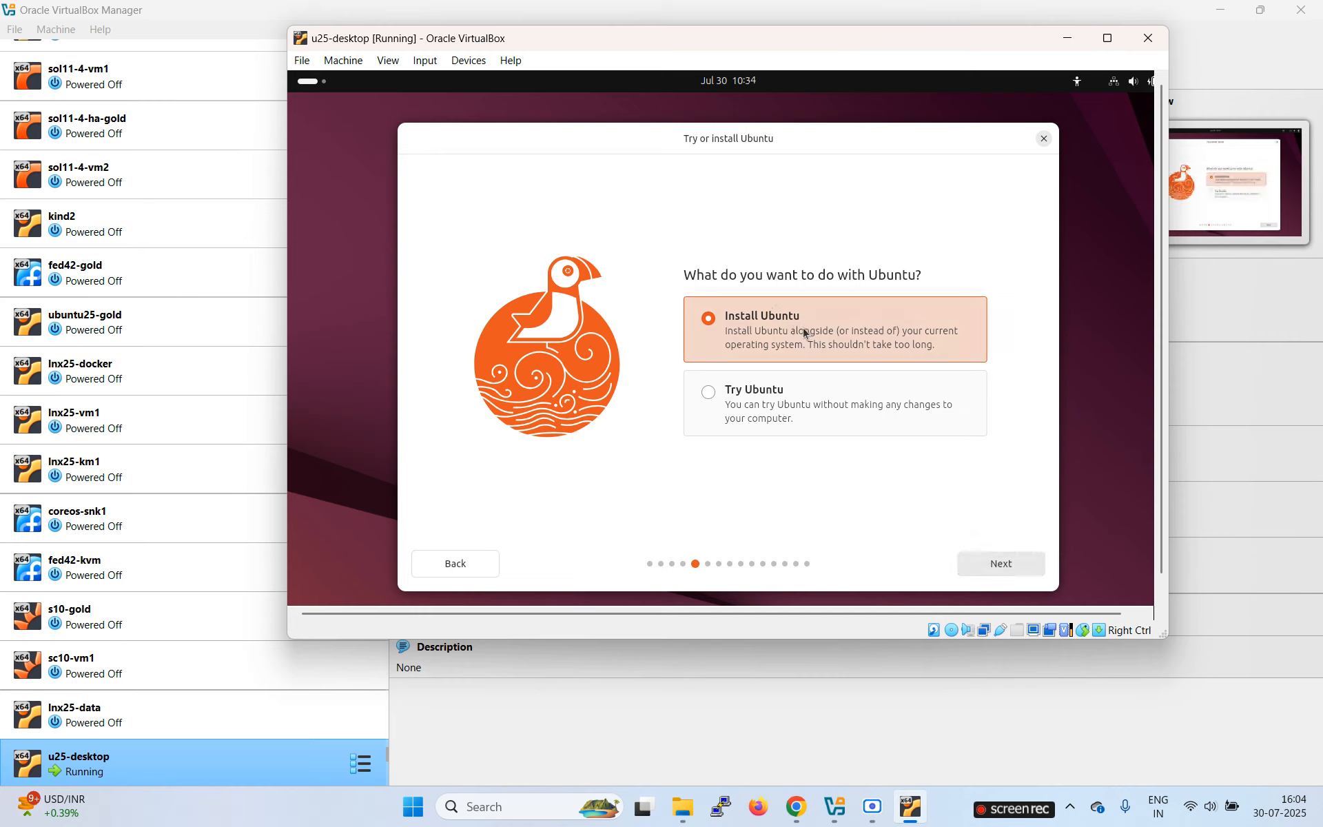
# Step: Choose Install Ubuntu, interactive install, default apps, no third-party software, erase disk, no encryption
pyautogui.click(1009, 569)
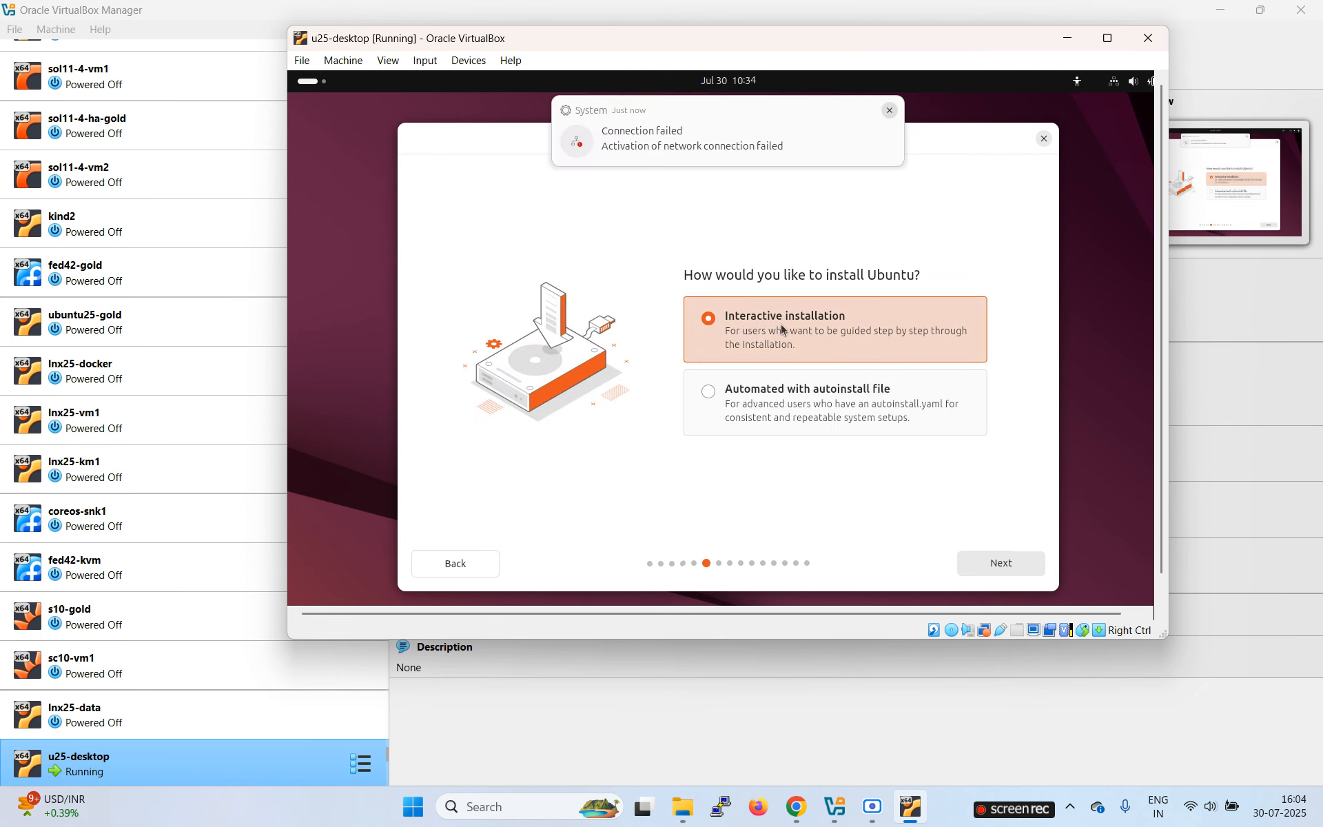
pyautogui.click(987, 565)
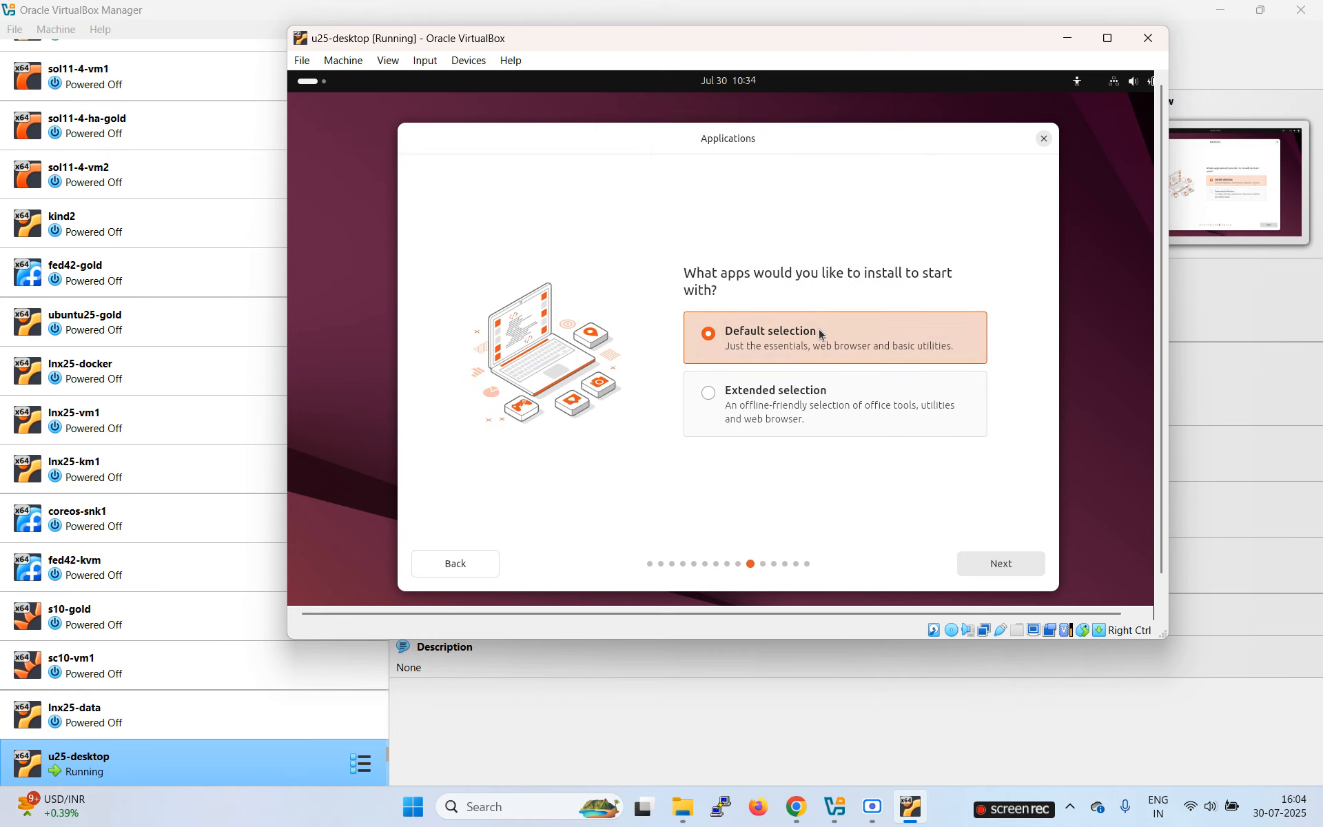
pyautogui.click(1001, 562)
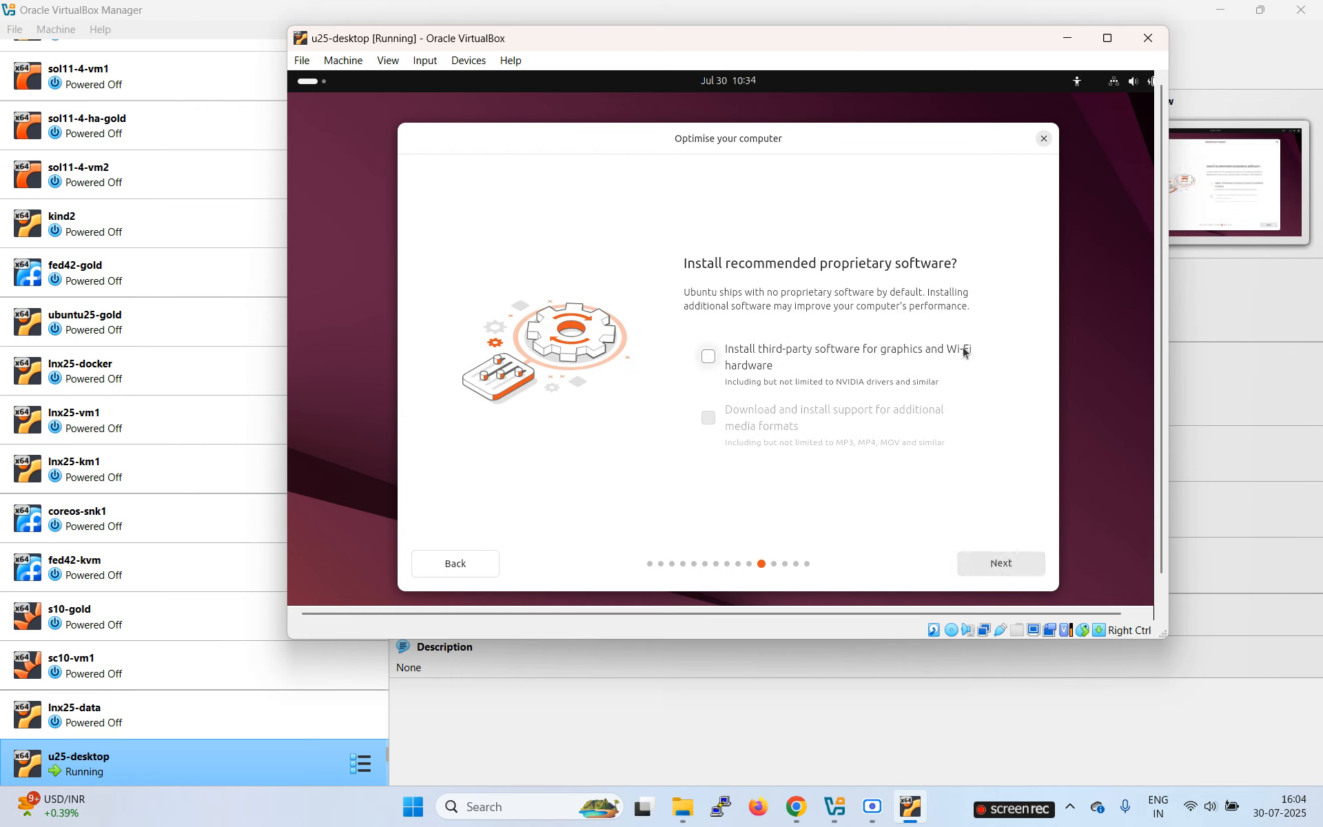
pyautogui.click(1006, 571)
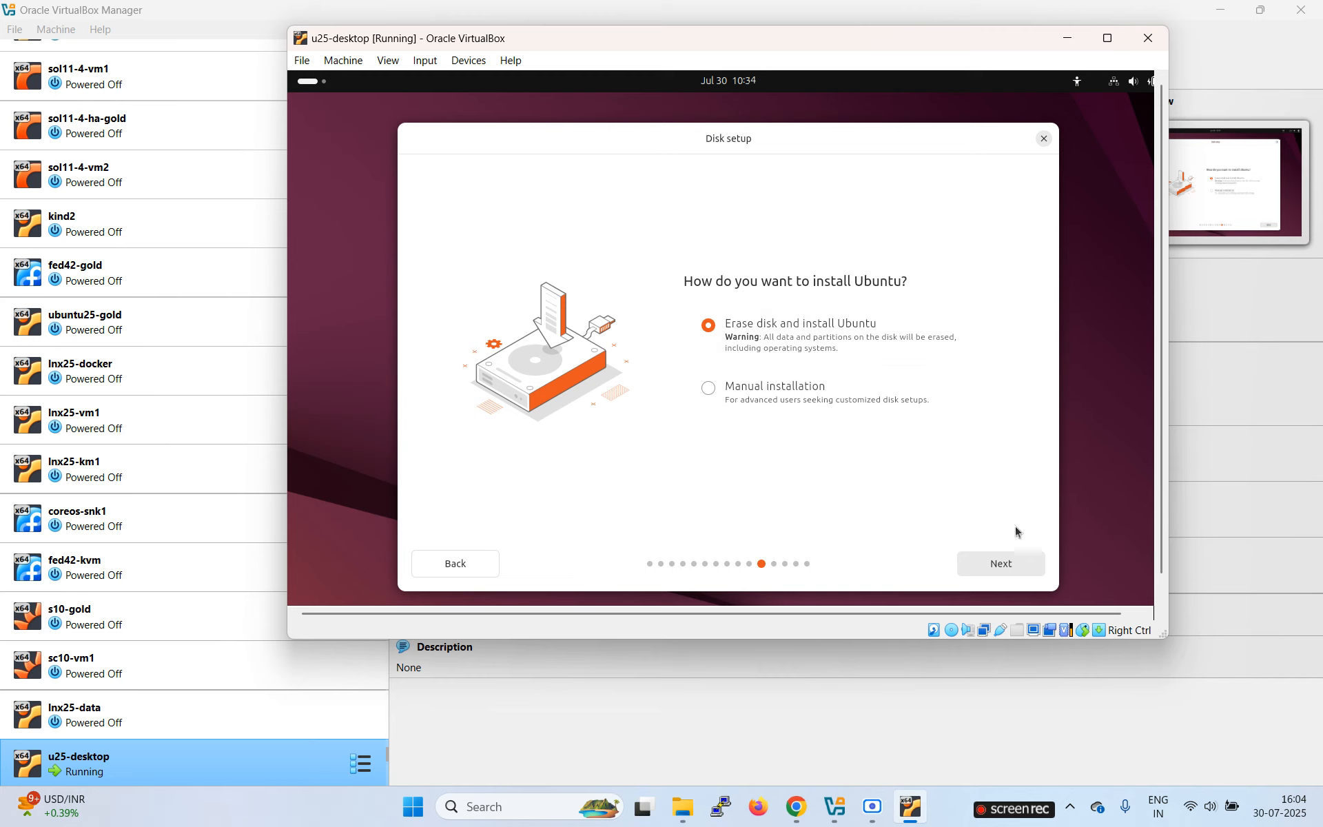
pyautogui.click(1004, 563)
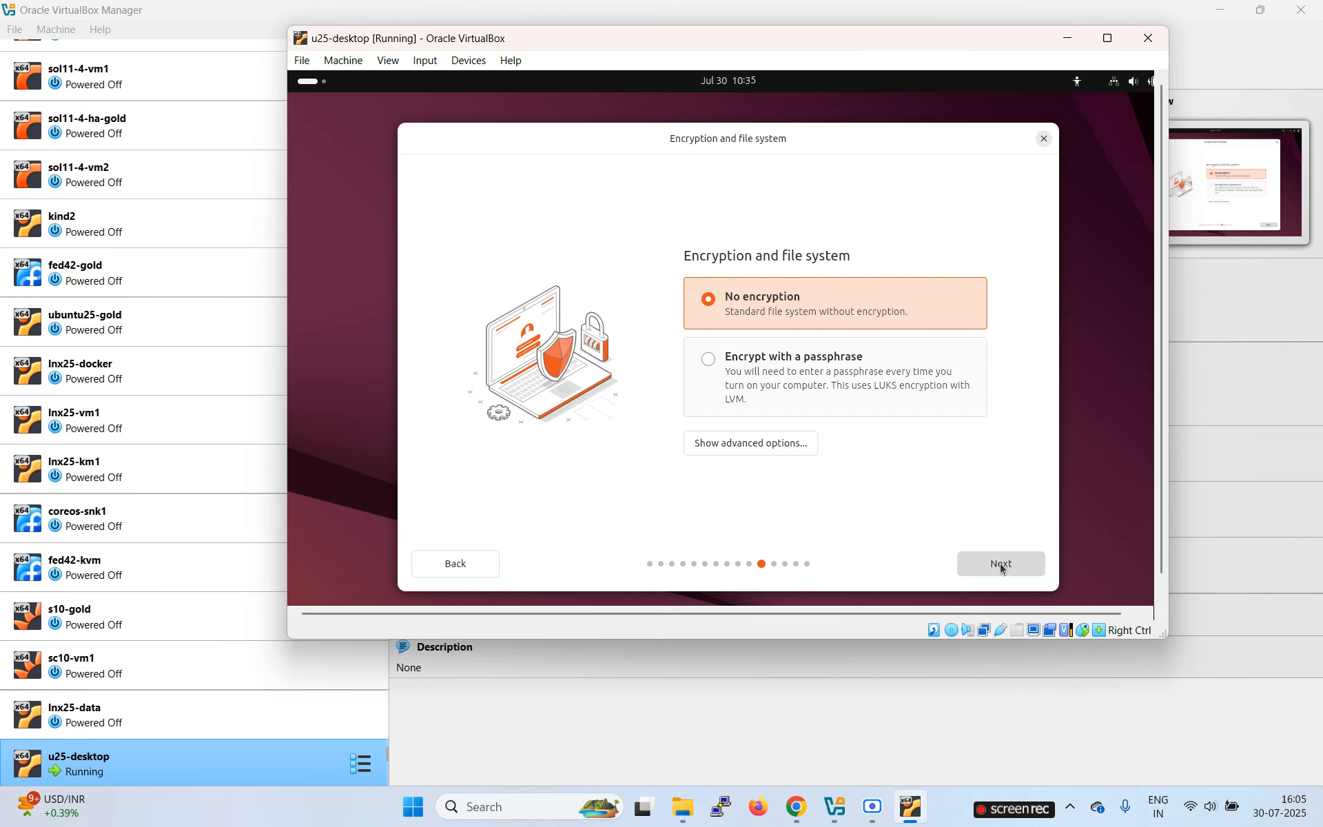
pyautogui.click(1000, 565)
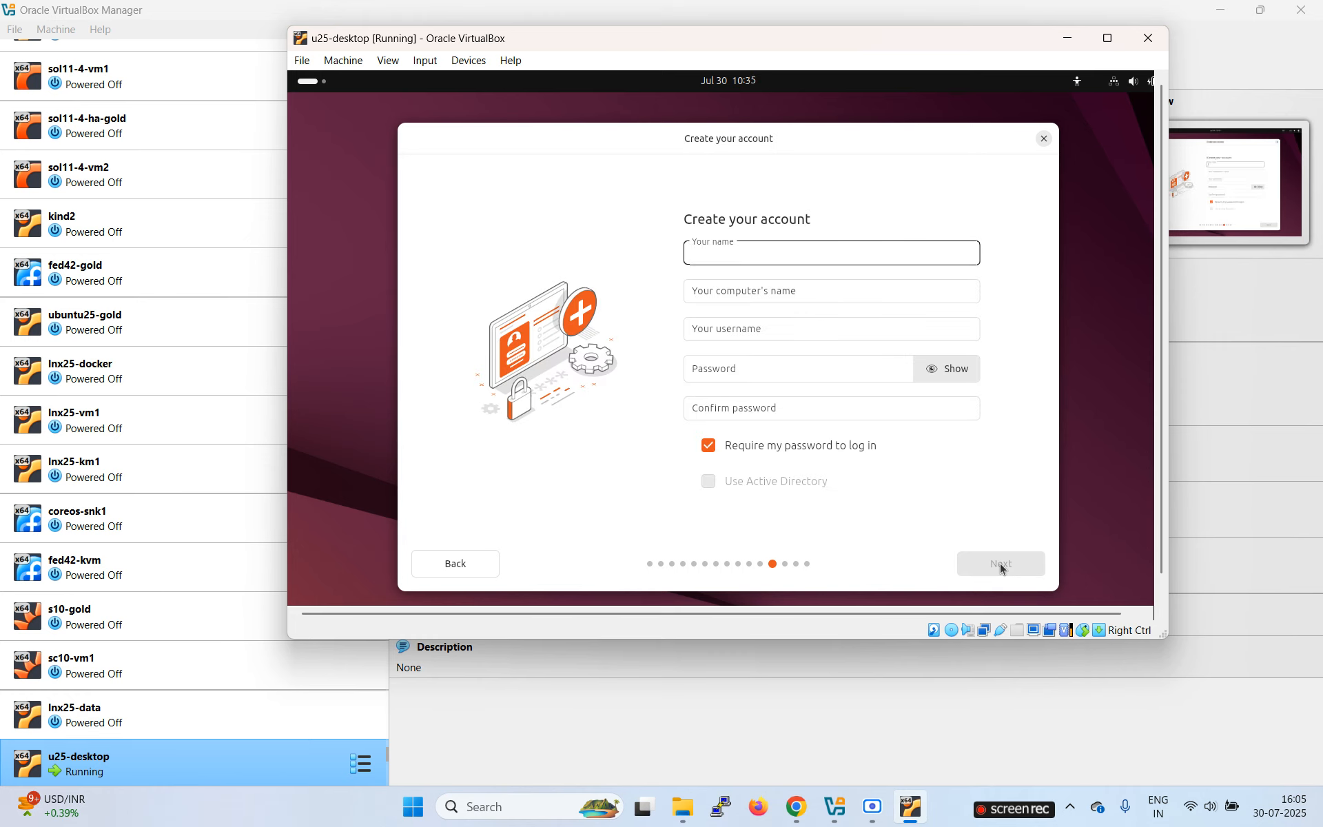
# Step: Enter the account's name and set the computer name to u25-desktop
pyautogui.write('user1')
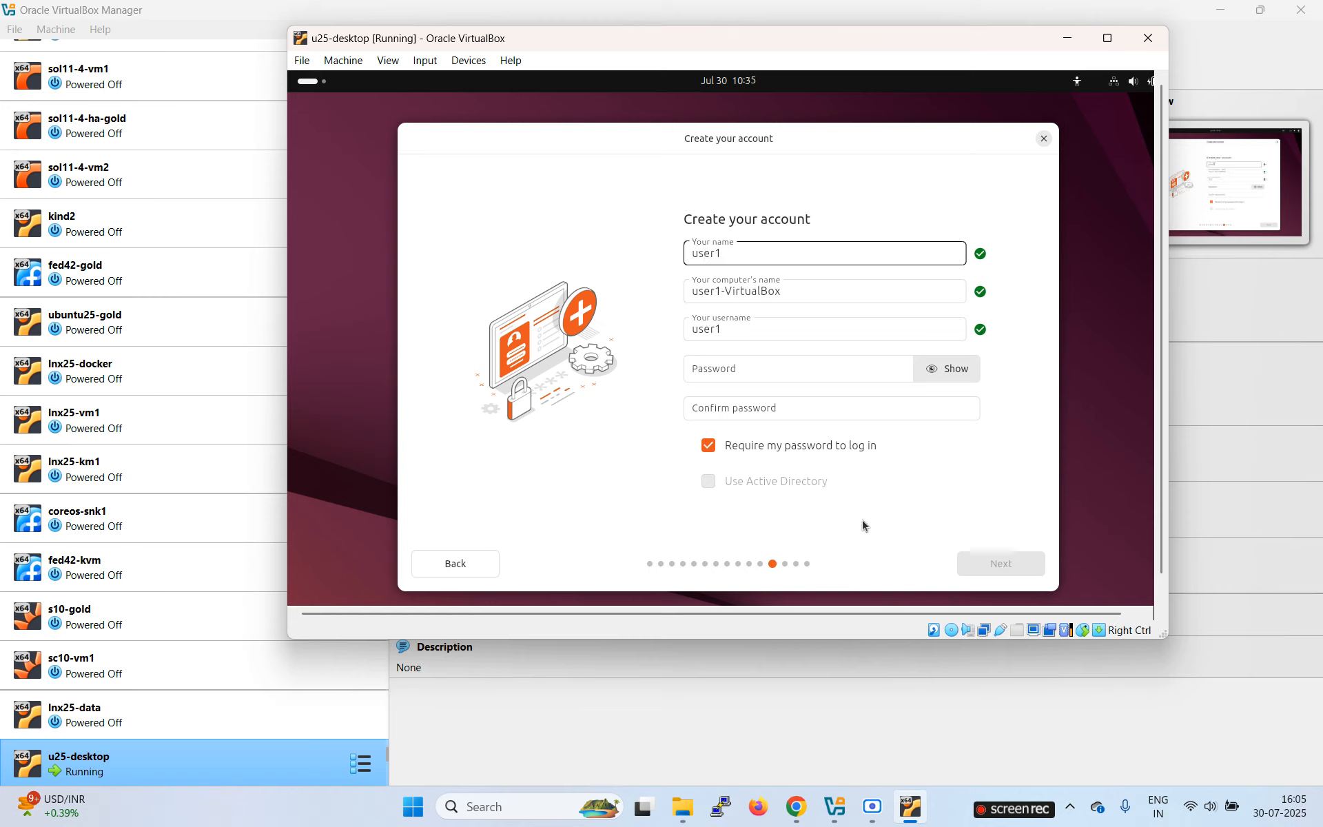
pyautogui.press('Tab')
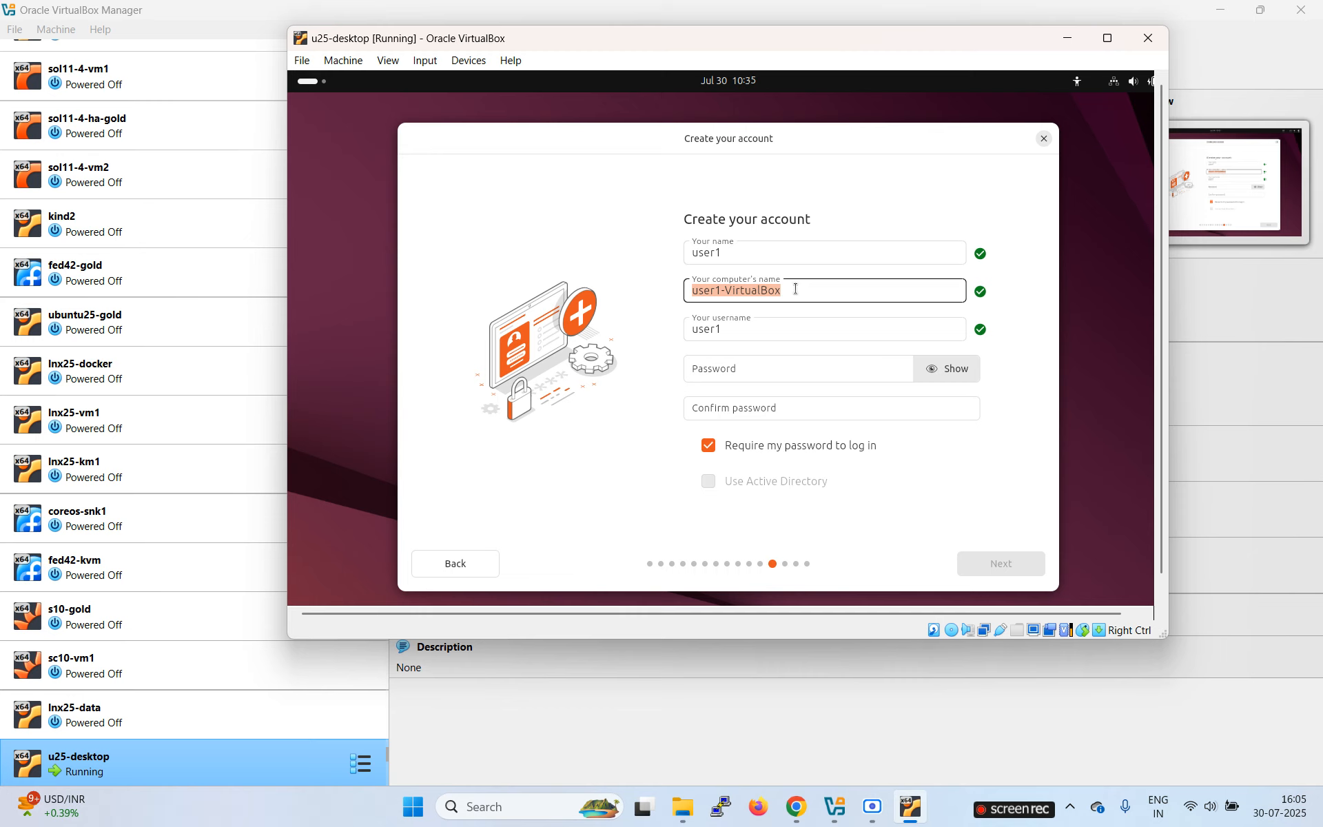
pyautogui.write('u25')
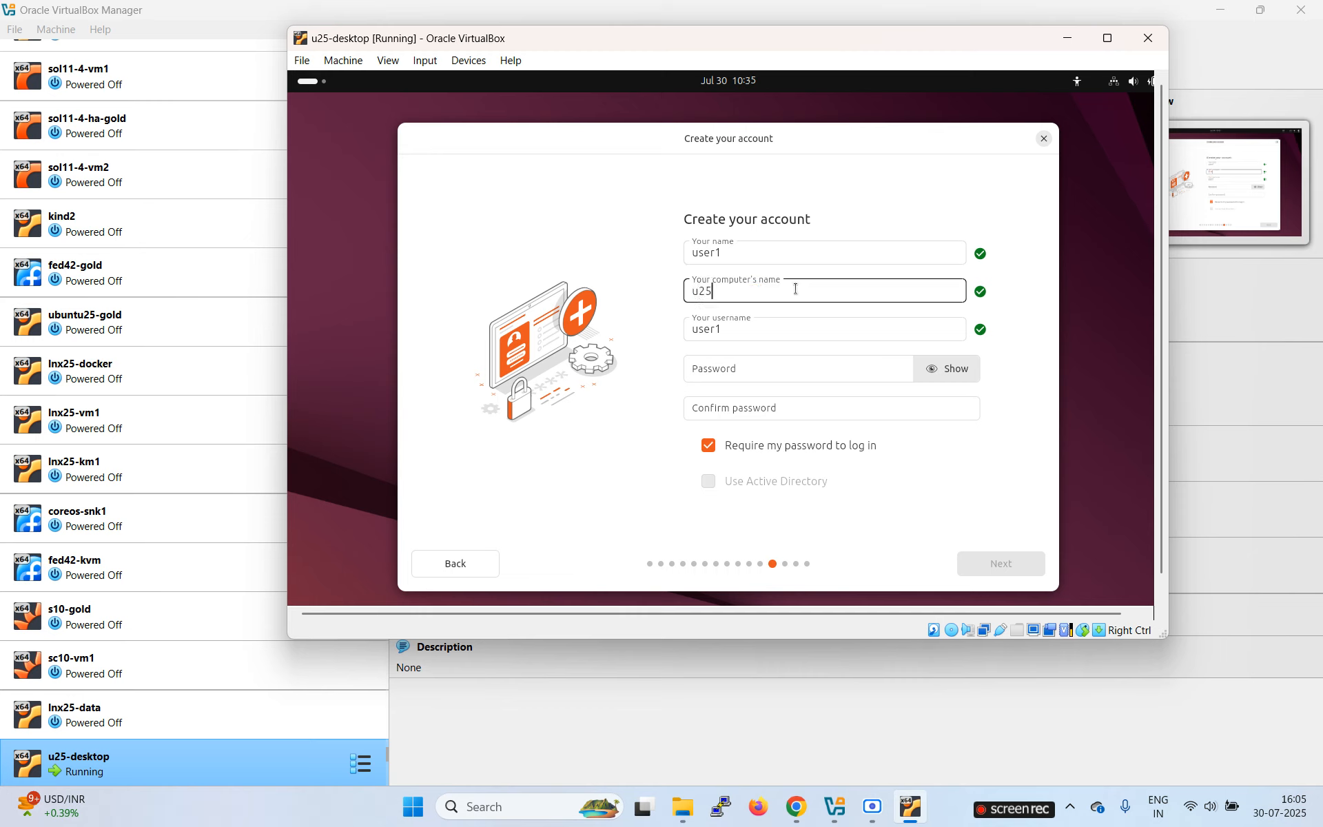
pyautogui.write('-desktop')
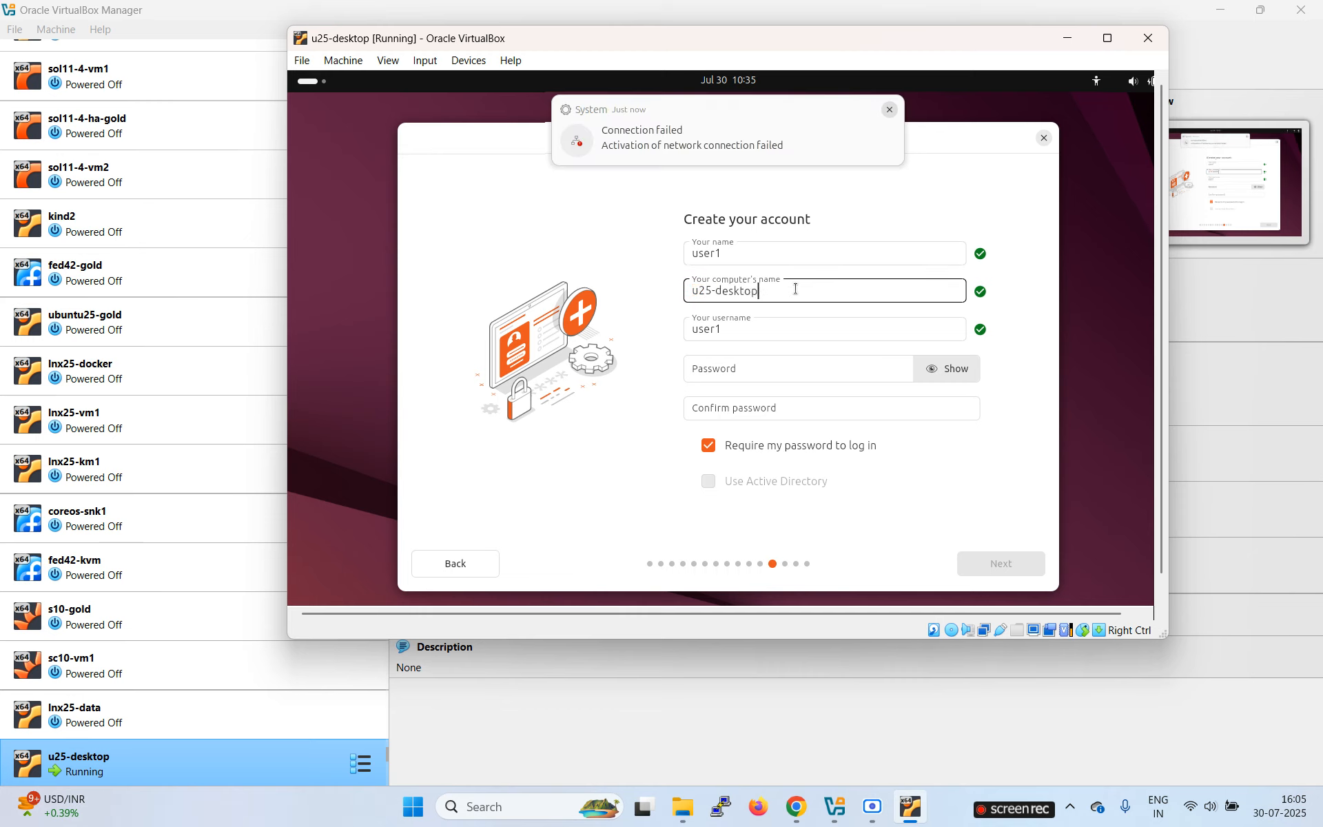
# Step: Enter and confirm the account password, then continue to timezone selection
pyautogui.click(737, 373)
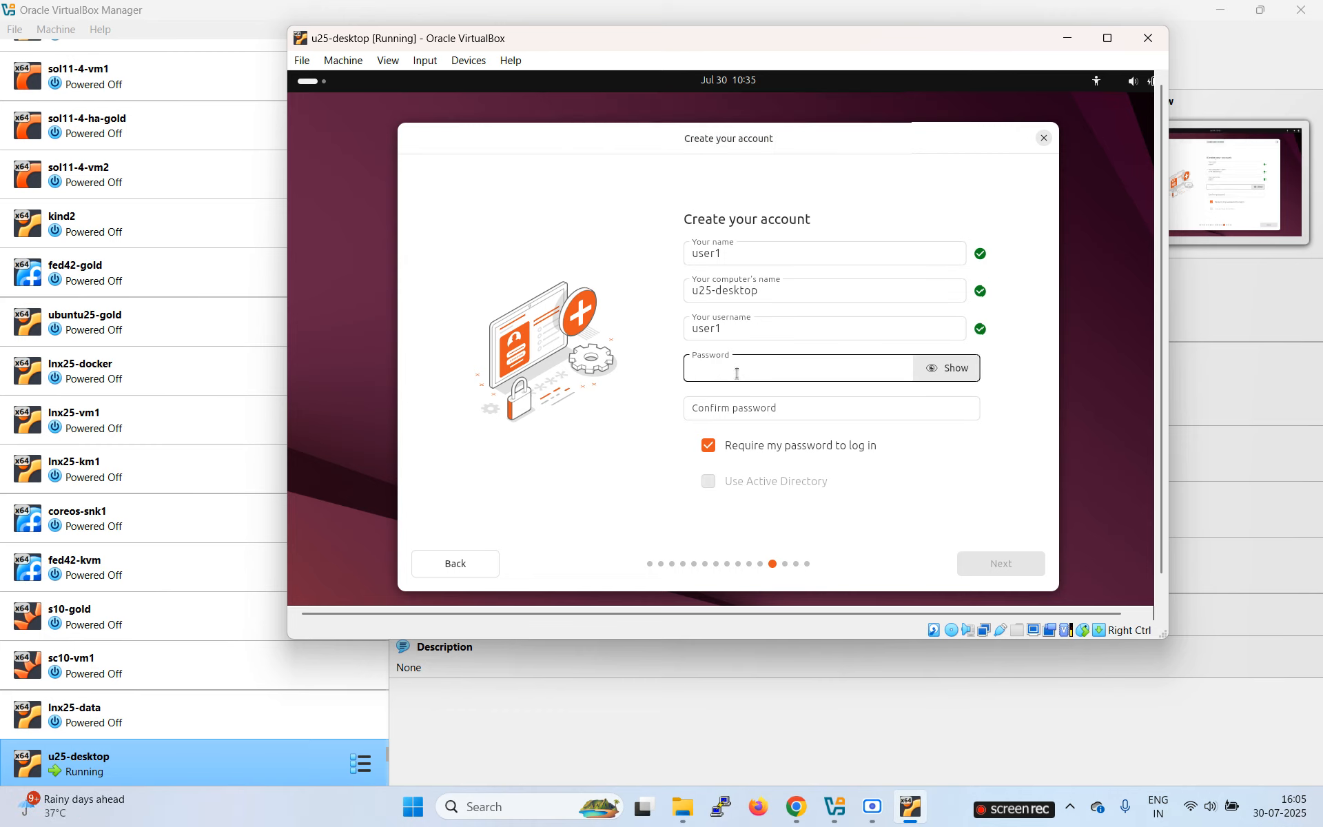
pyautogui.write('123')
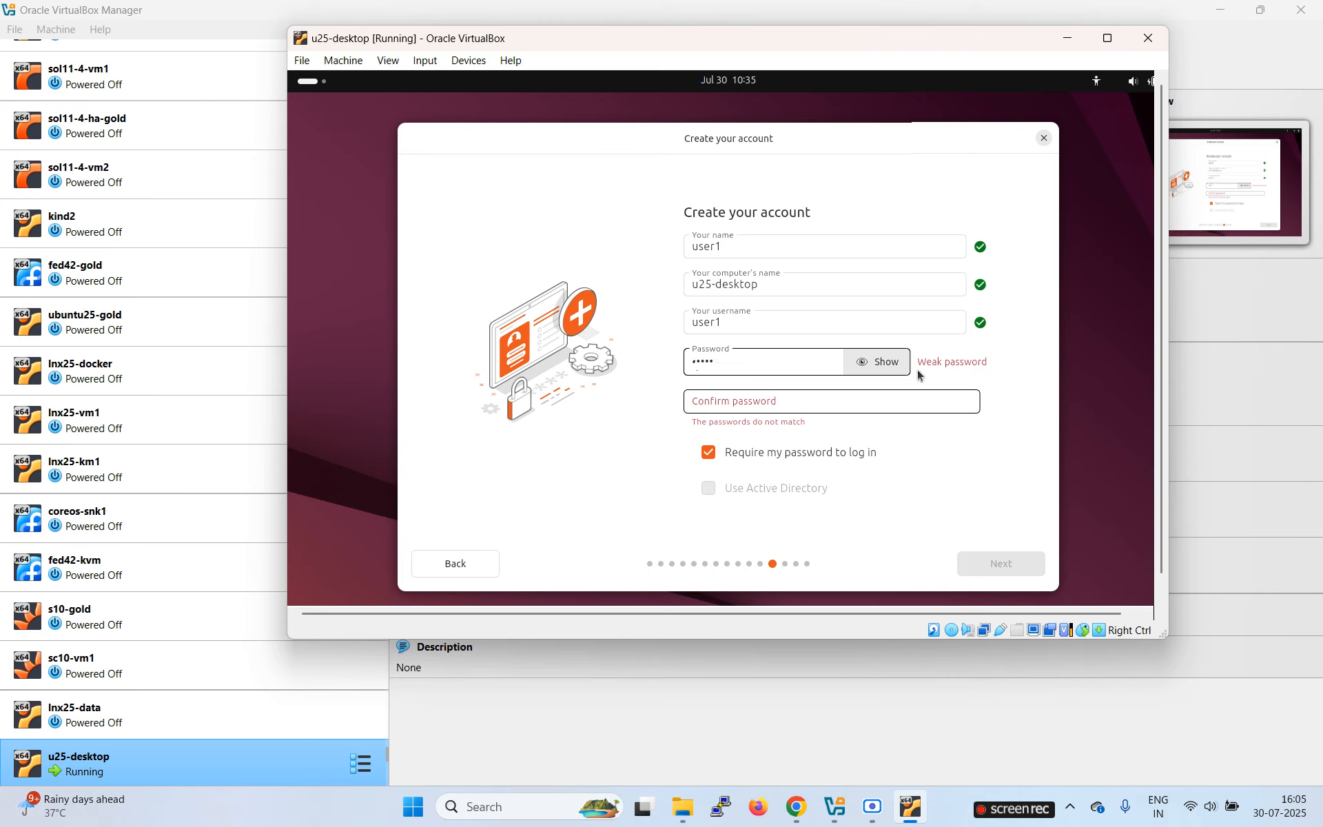
pyautogui.click(760, 399)
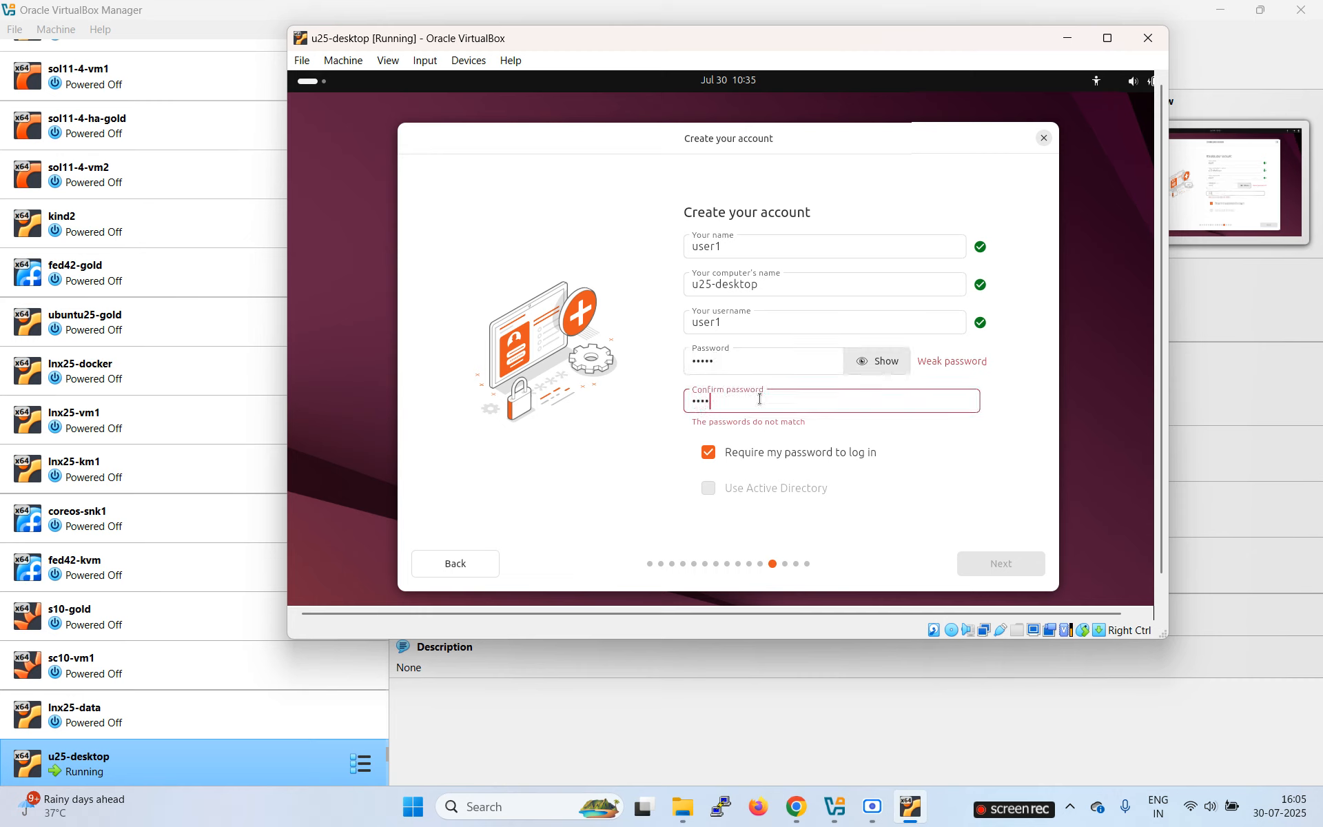
pyautogui.write('•••••')
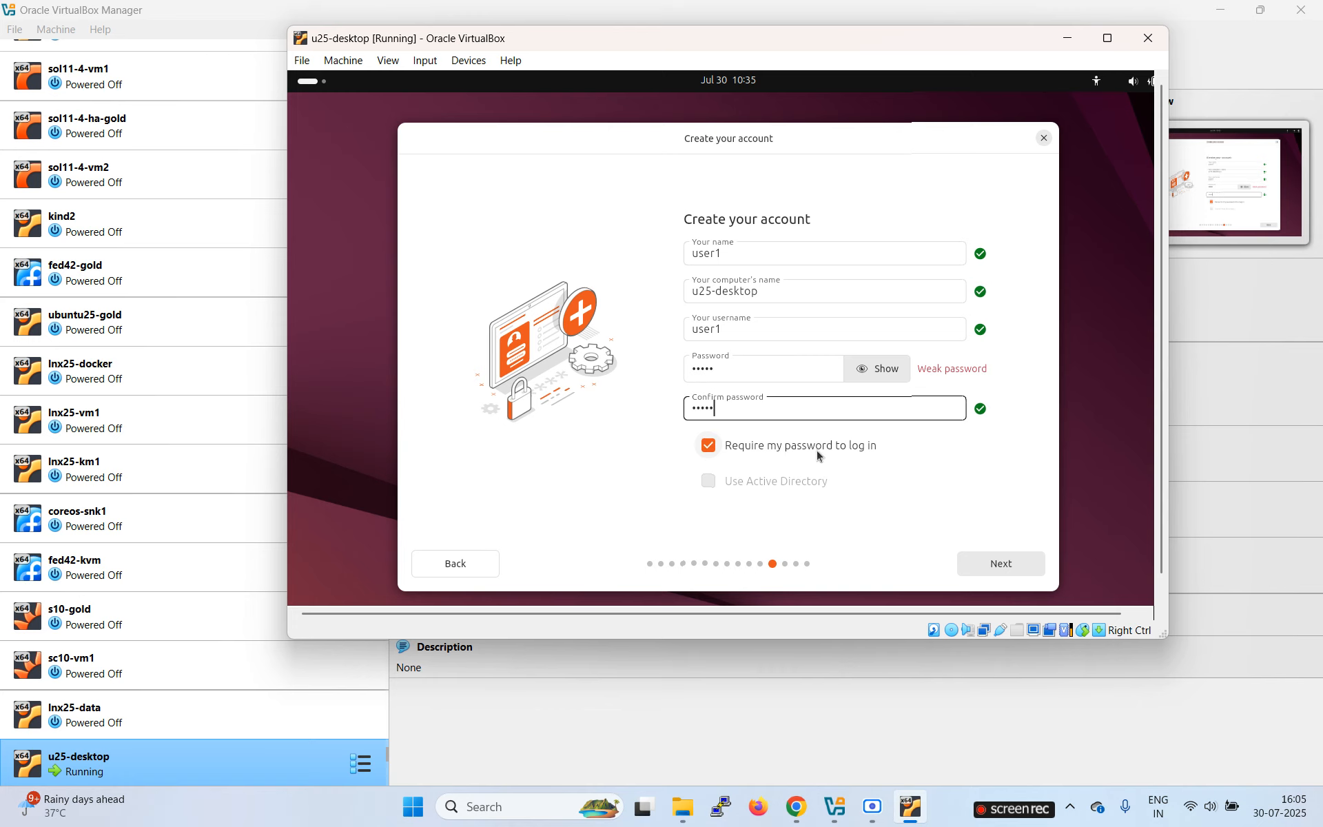
pyautogui.click(1004, 565)
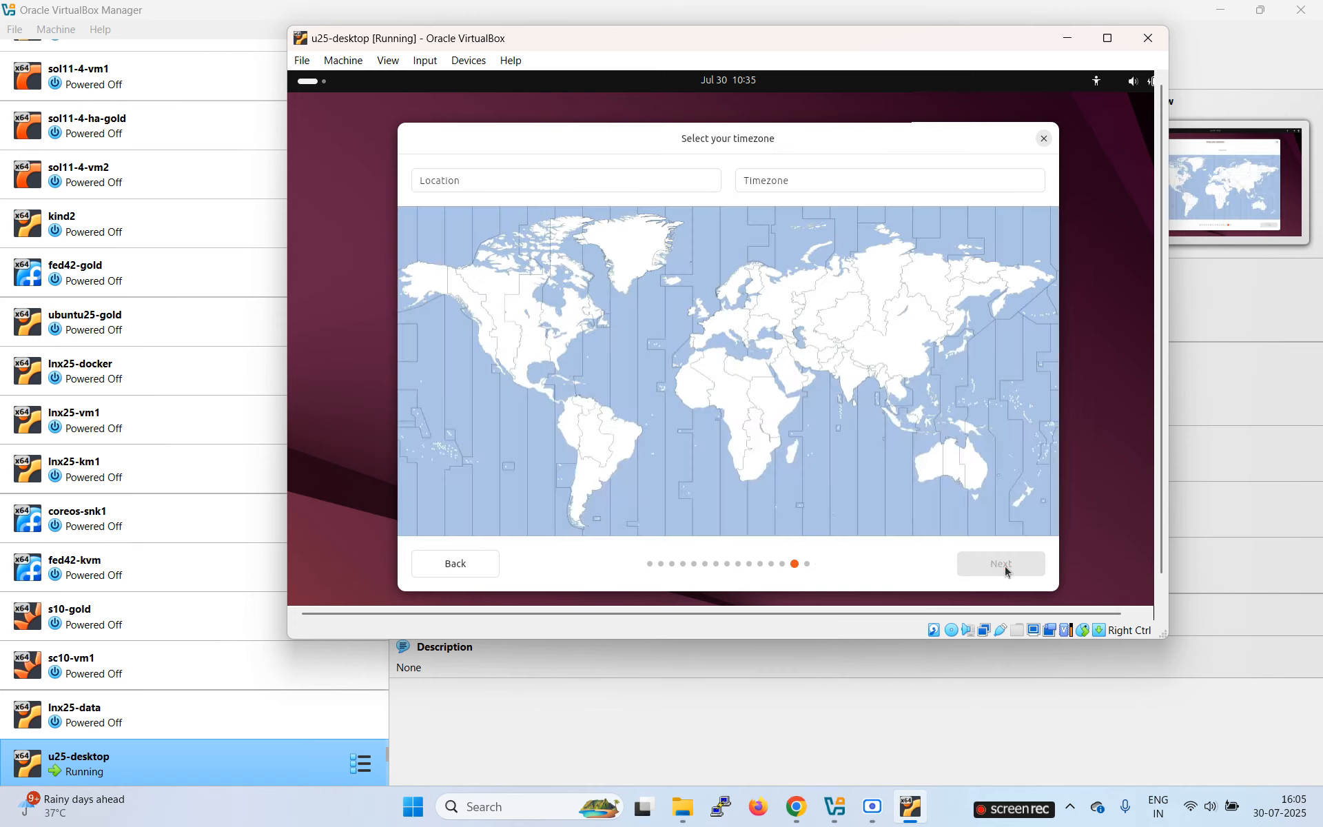
# Step: Set the timezone to Mumbai (Asia/Kolkata) and start installing Ubuntu 25.04
pyautogui.click(858, 382)
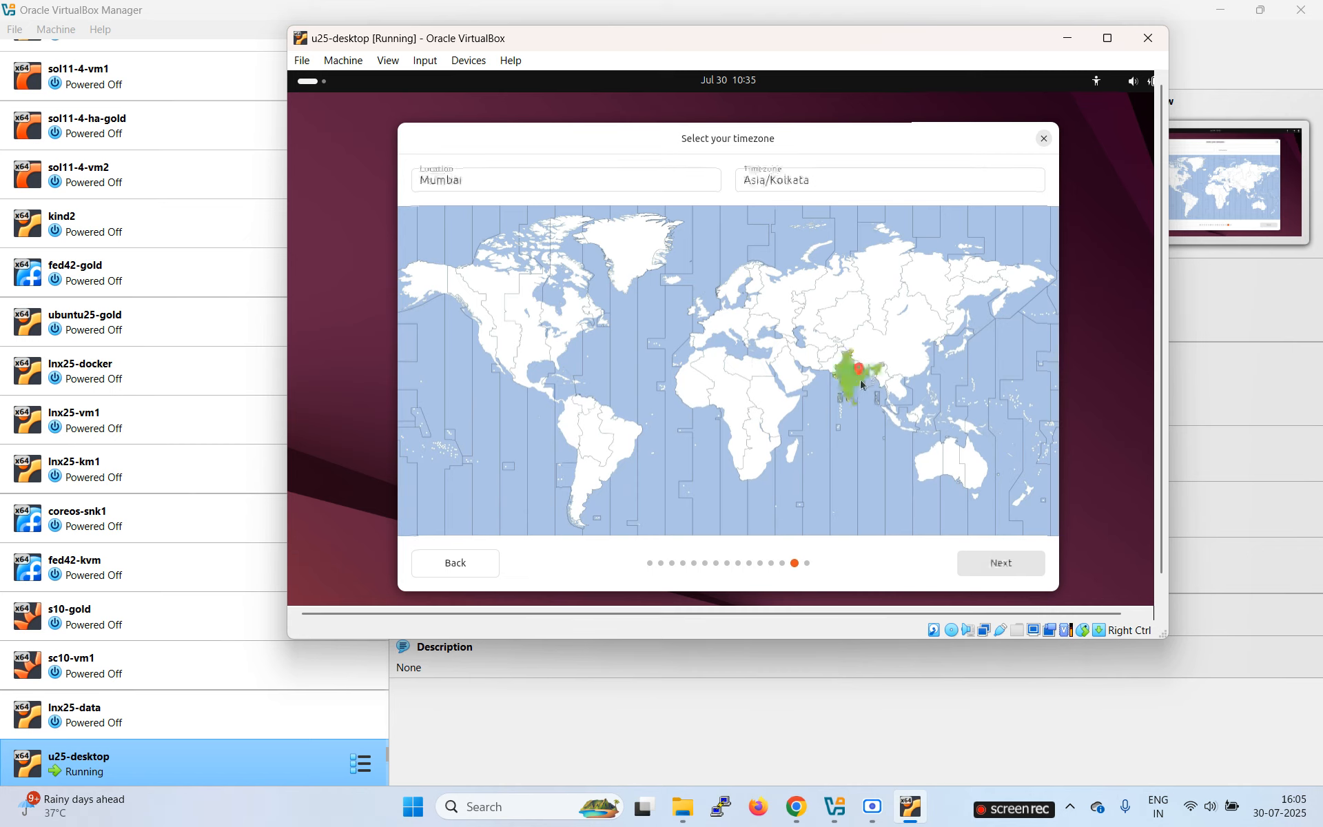
pyautogui.click(1010, 563)
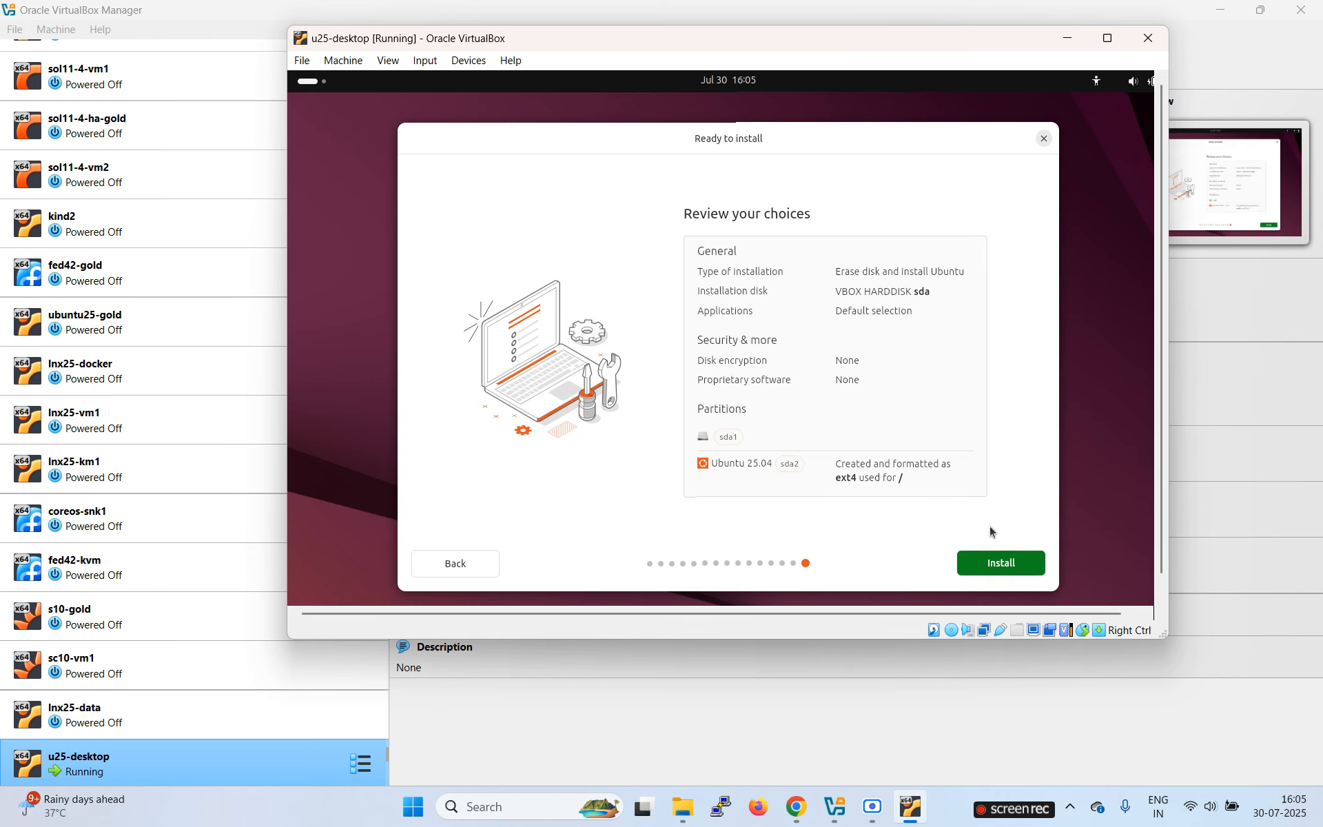
pyautogui.click(994, 563)
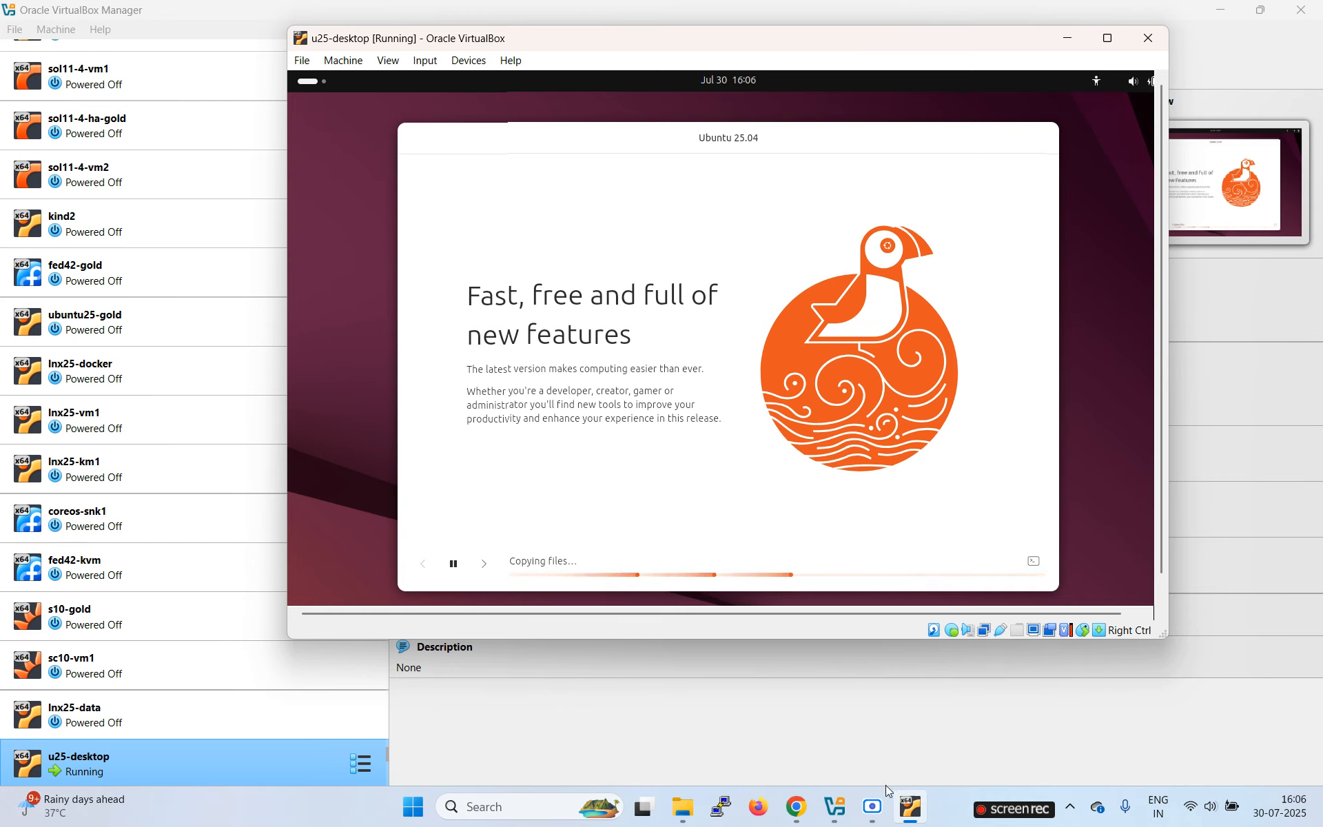
pyautogui.click(872, 806)
# Step: Restart the u25-desktop VM from the Installation complete dialog into the installed Ubuntu
pyautogui.click(599, 590)
pyautogui.click(549, 591)
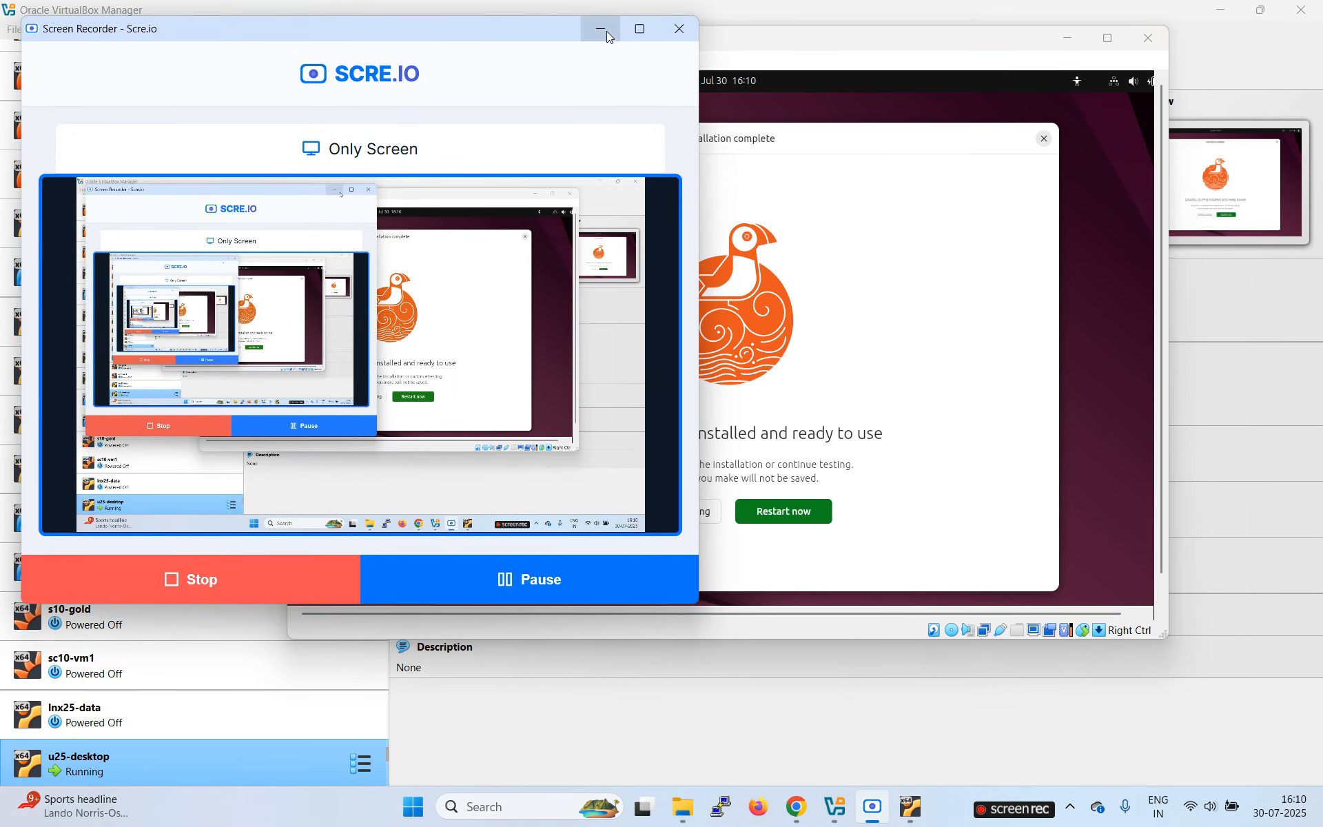
pyautogui.click(603, 28)
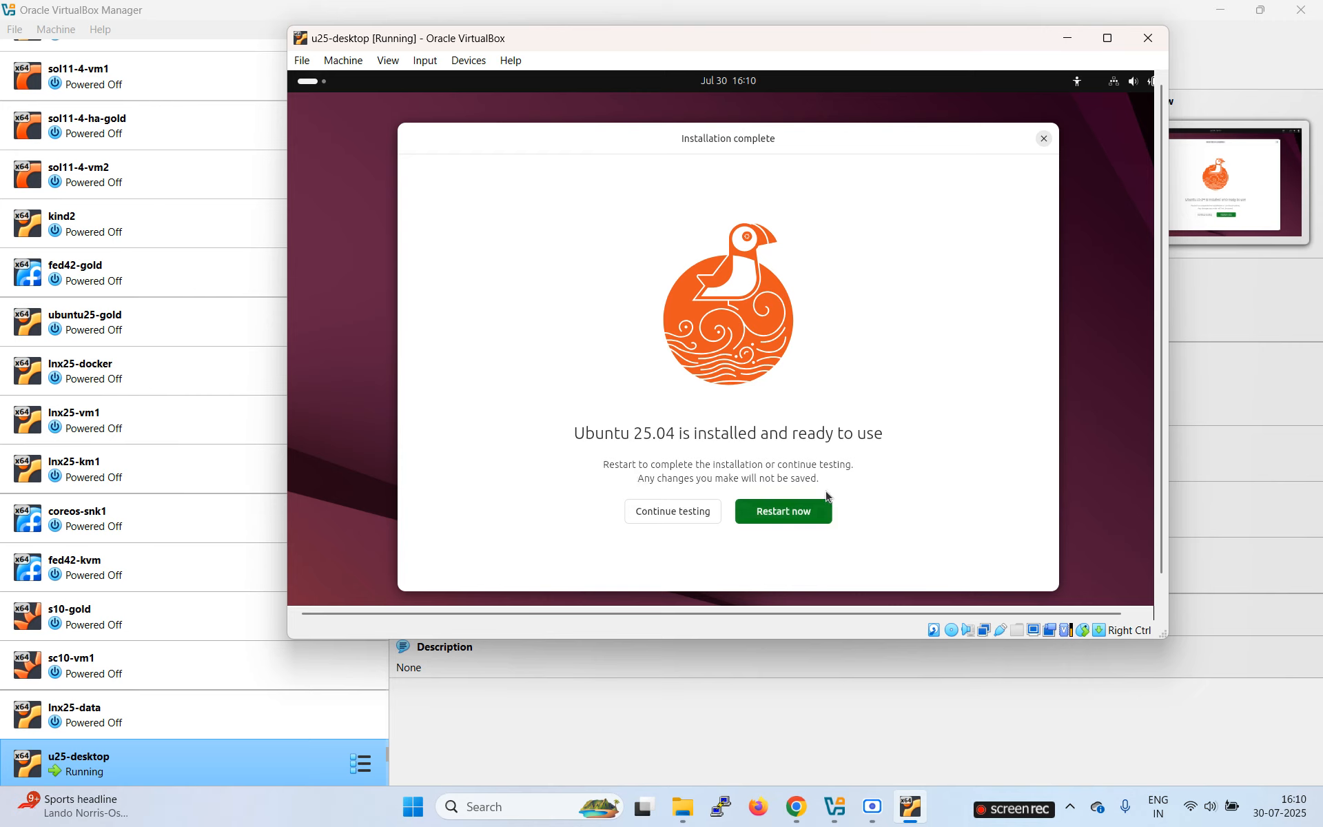
pyautogui.click(798, 512)
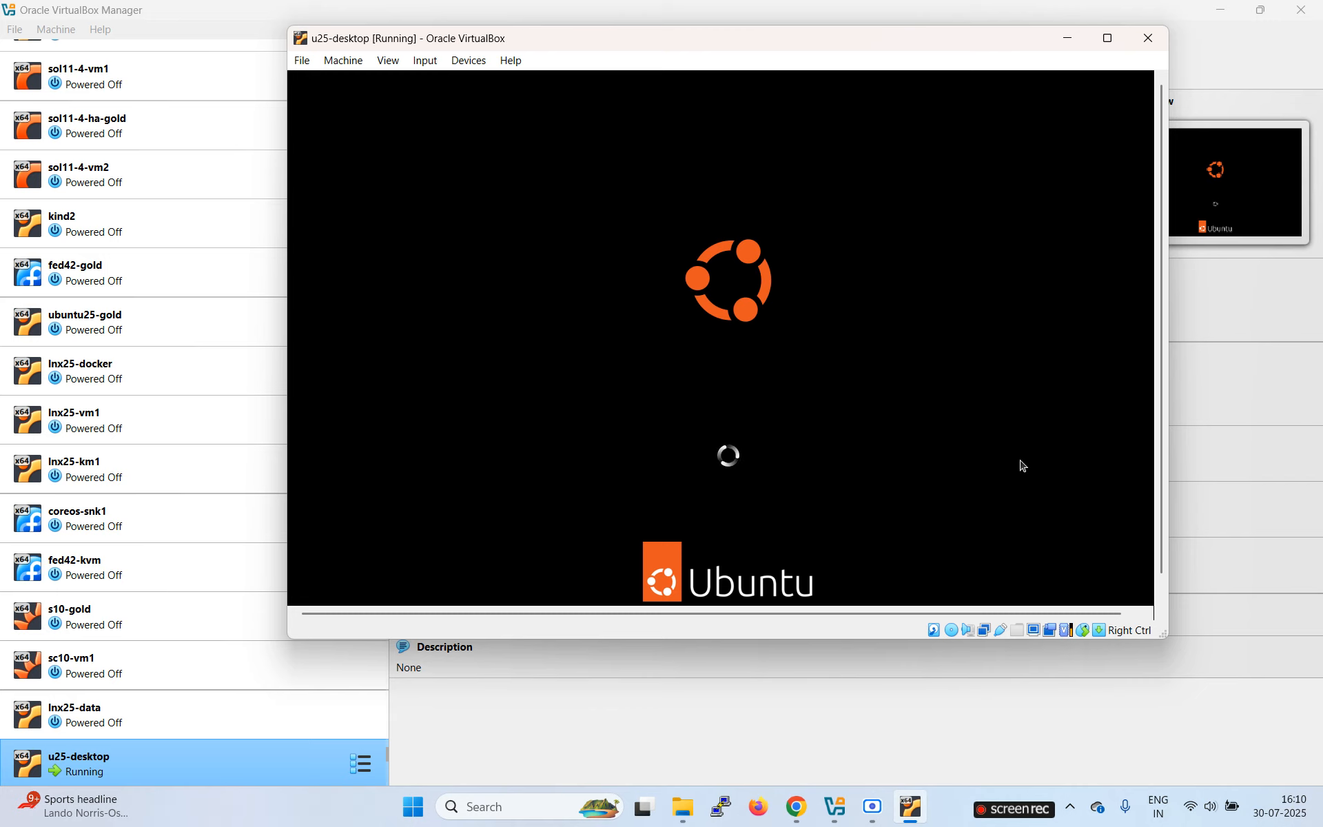
pyautogui.moveTo(874, 821)
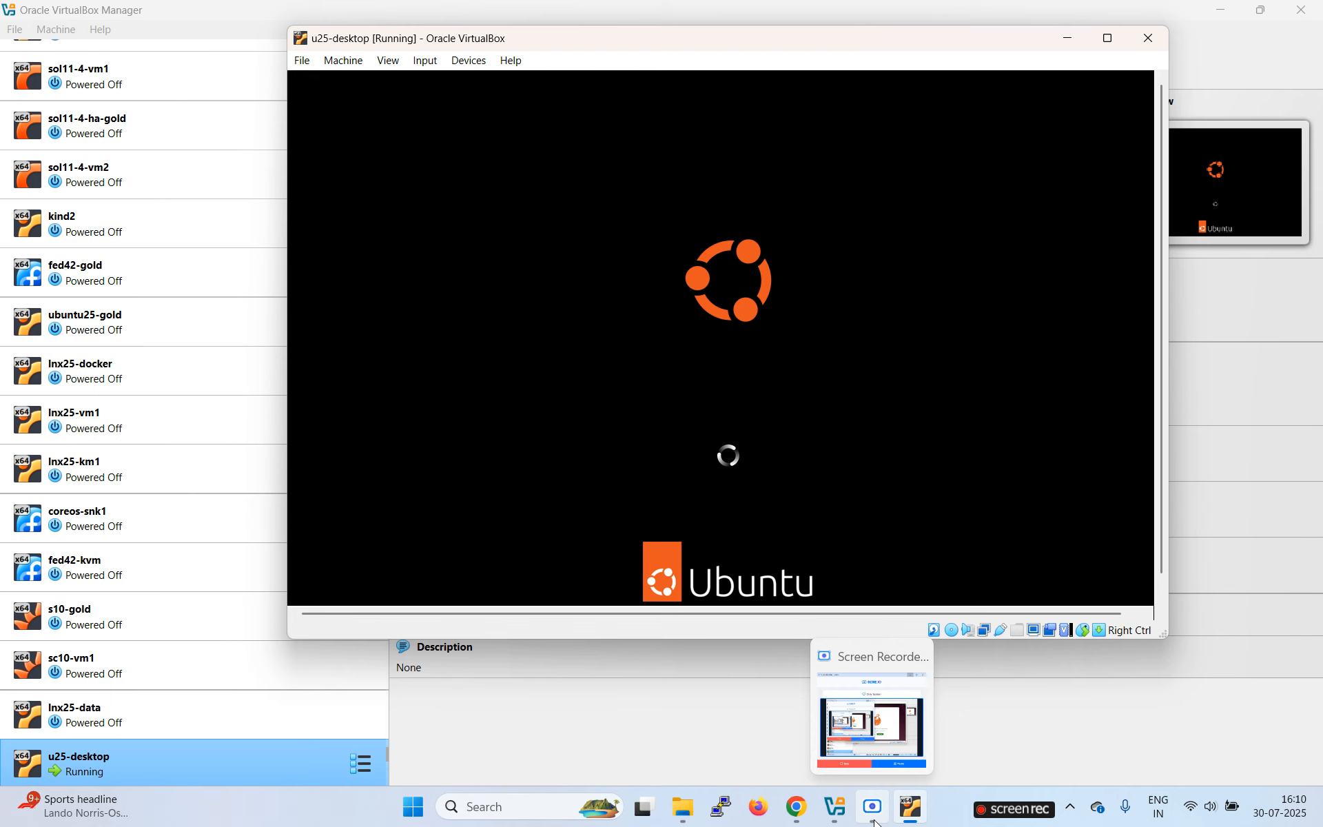
# Step: Bring VirtualBox Manager to the front with u25-desktop's details and empty optical drive shown
pyautogui.click(872, 807)
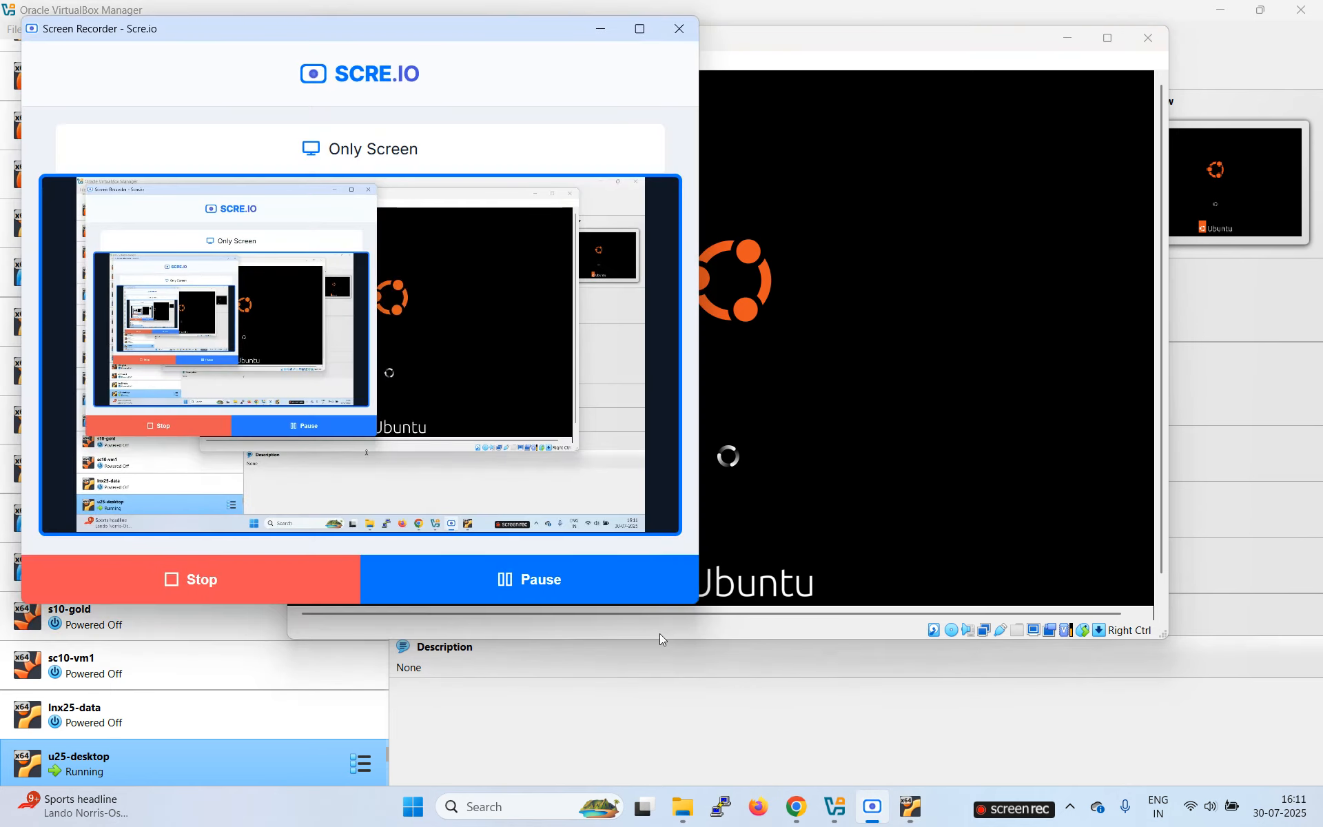
pyautogui.click(600, 29)
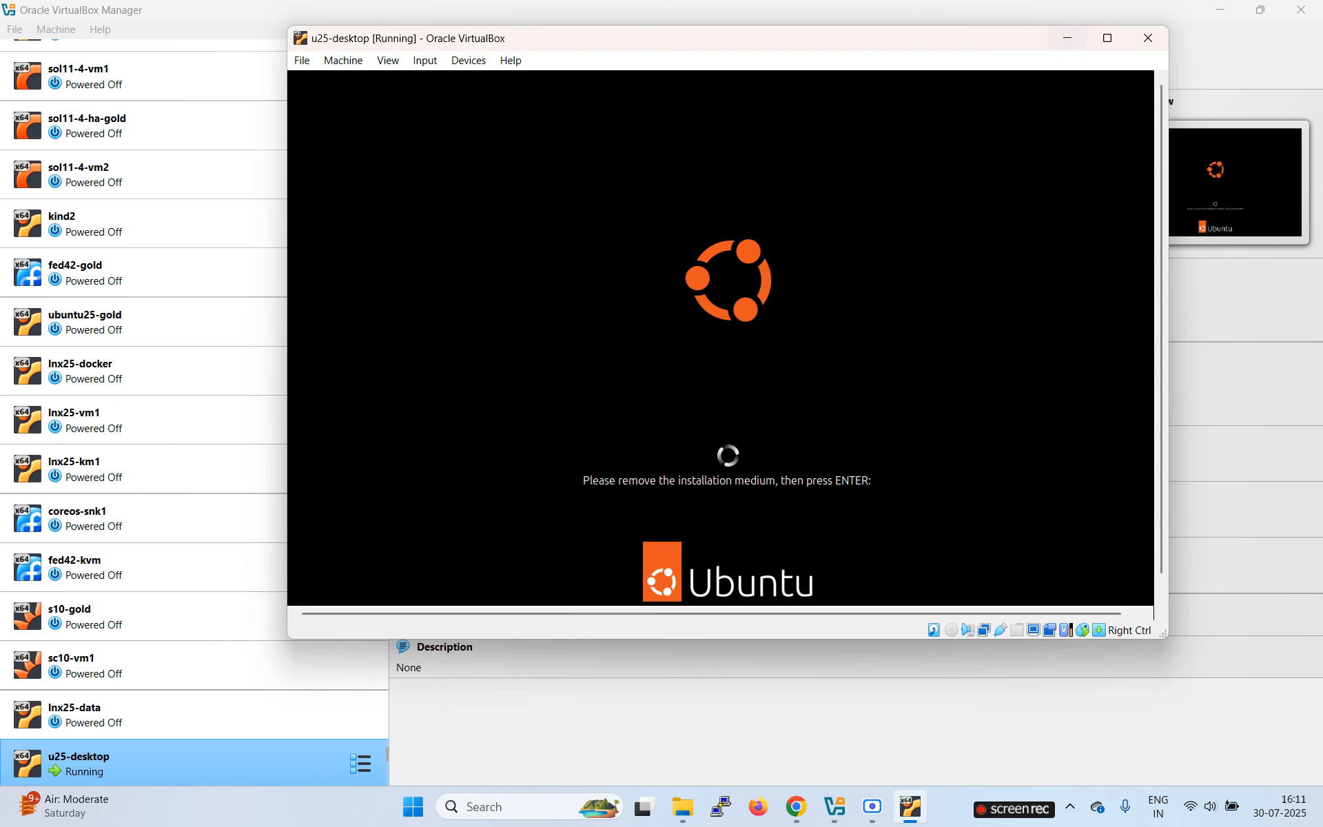
pyautogui.click(912, 730)
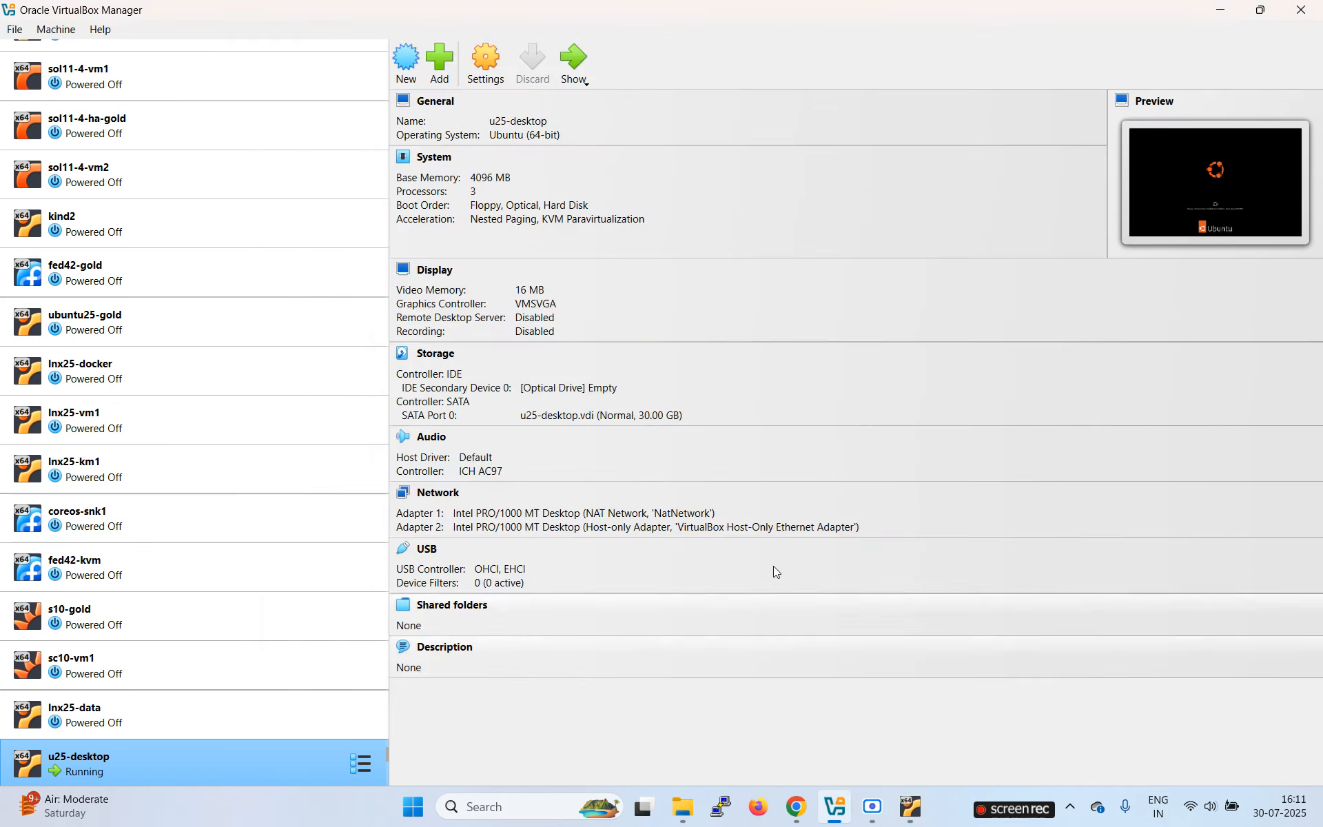
# Step: Verify in Storage settings that the IDE optical drive is empty, then return to the VM window
pyautogui.click(445, 356)
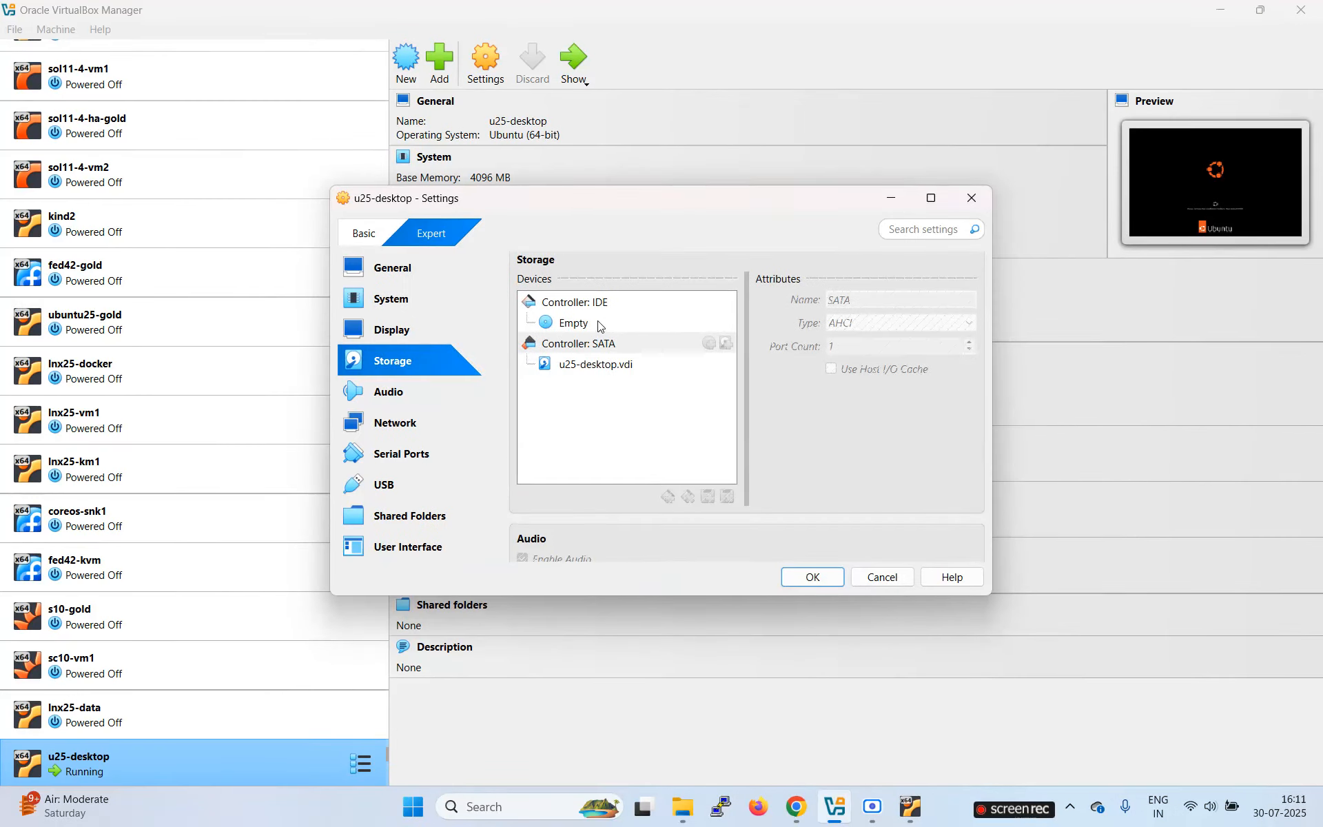
pyautogui.click(581, 328)
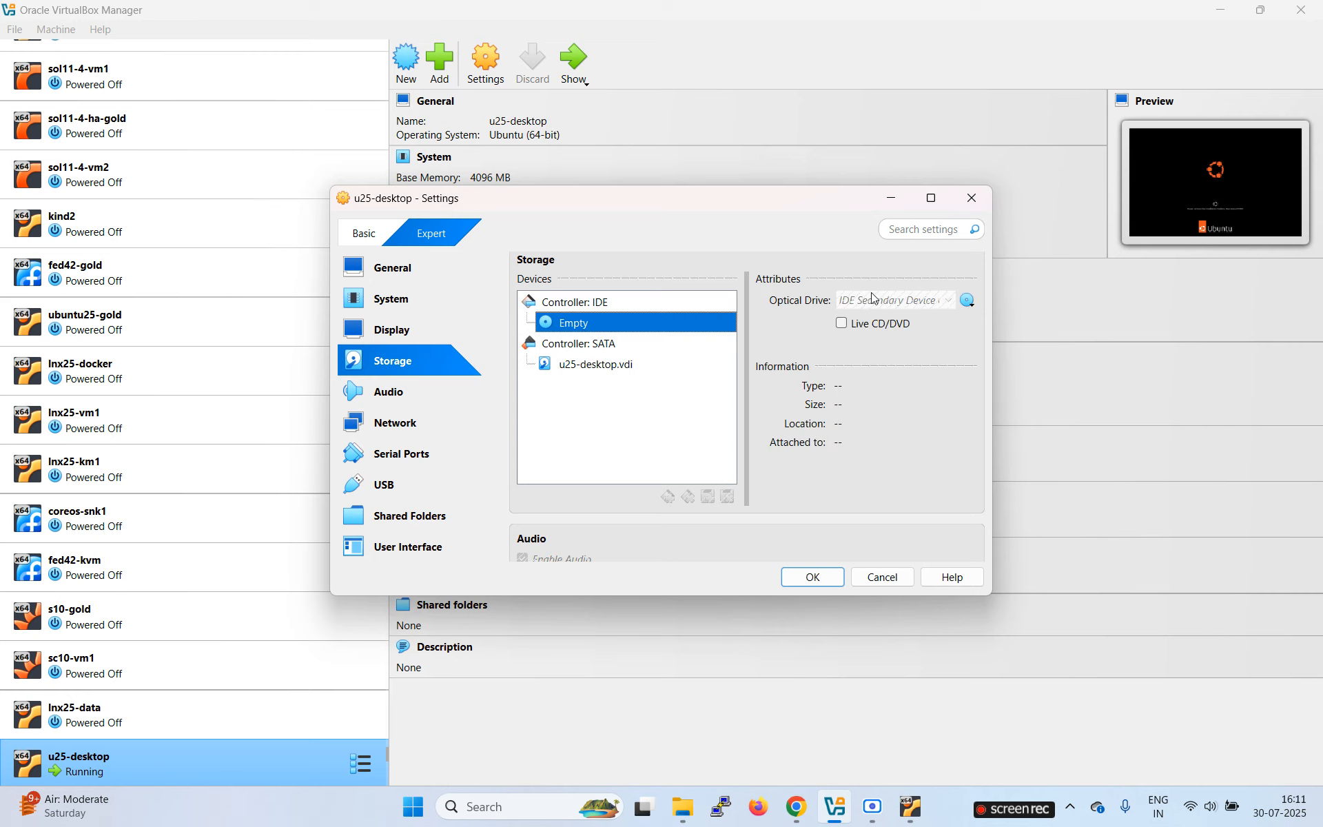
pyautogui.click(968, 301)
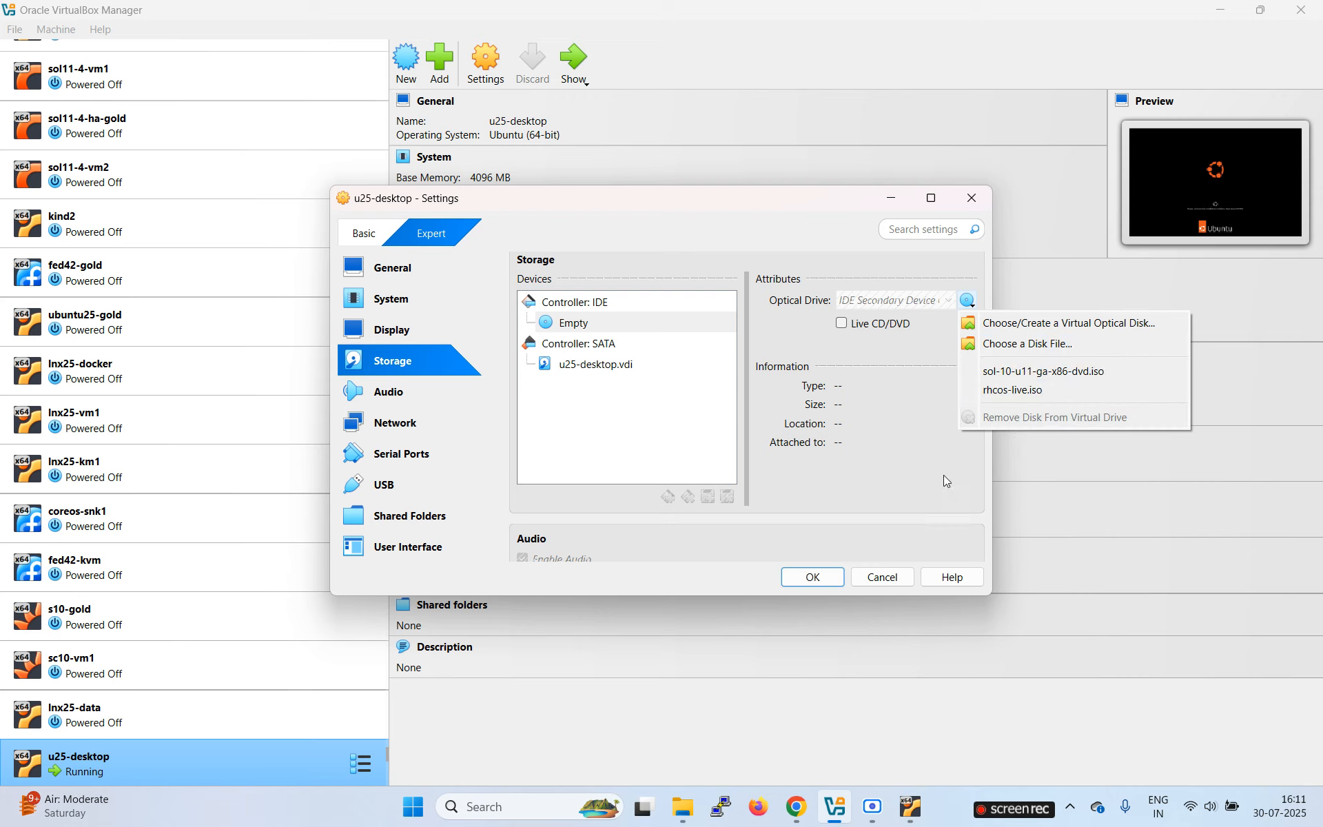
pyautogui.click(903, 521)
pyautogui.click(815, 577)
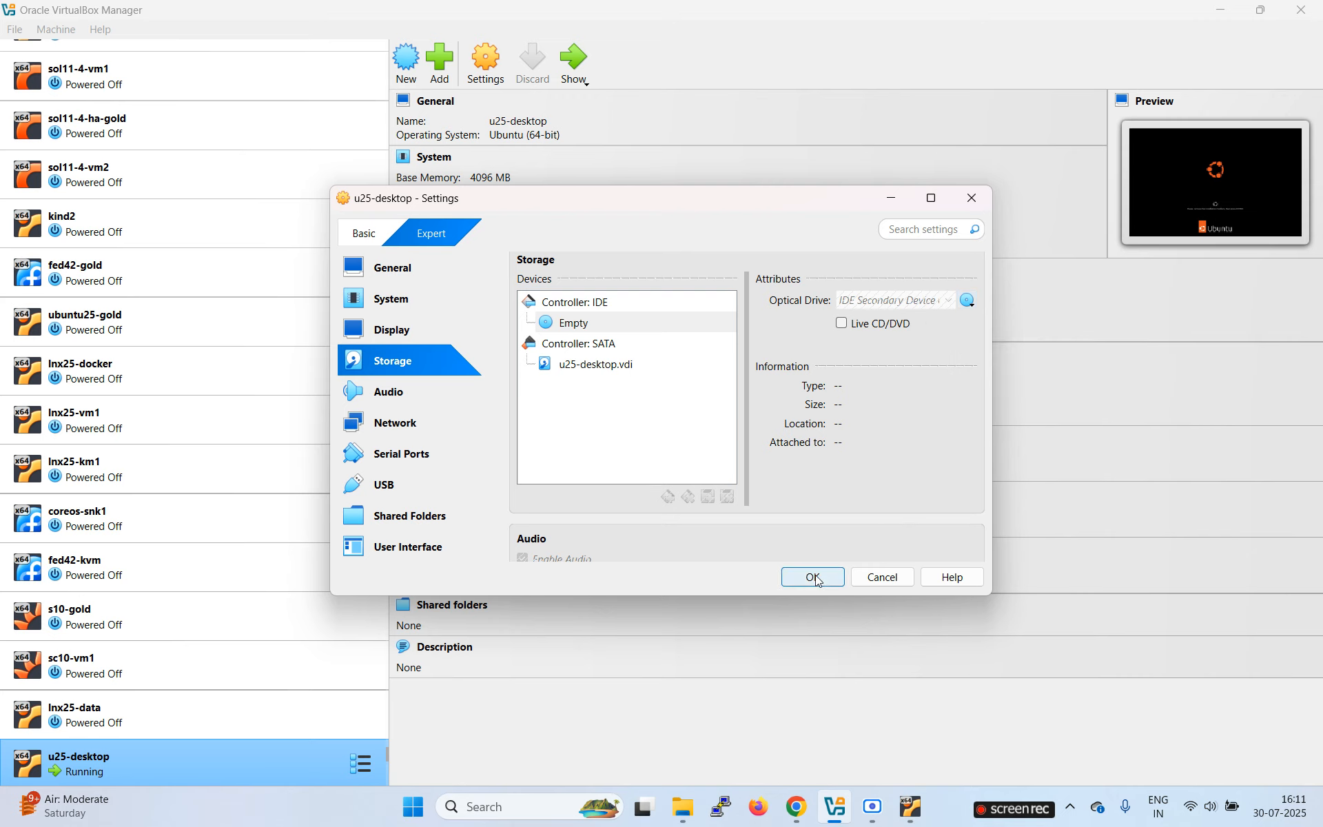
pyautogui.hotkey('alt', 'Tab')
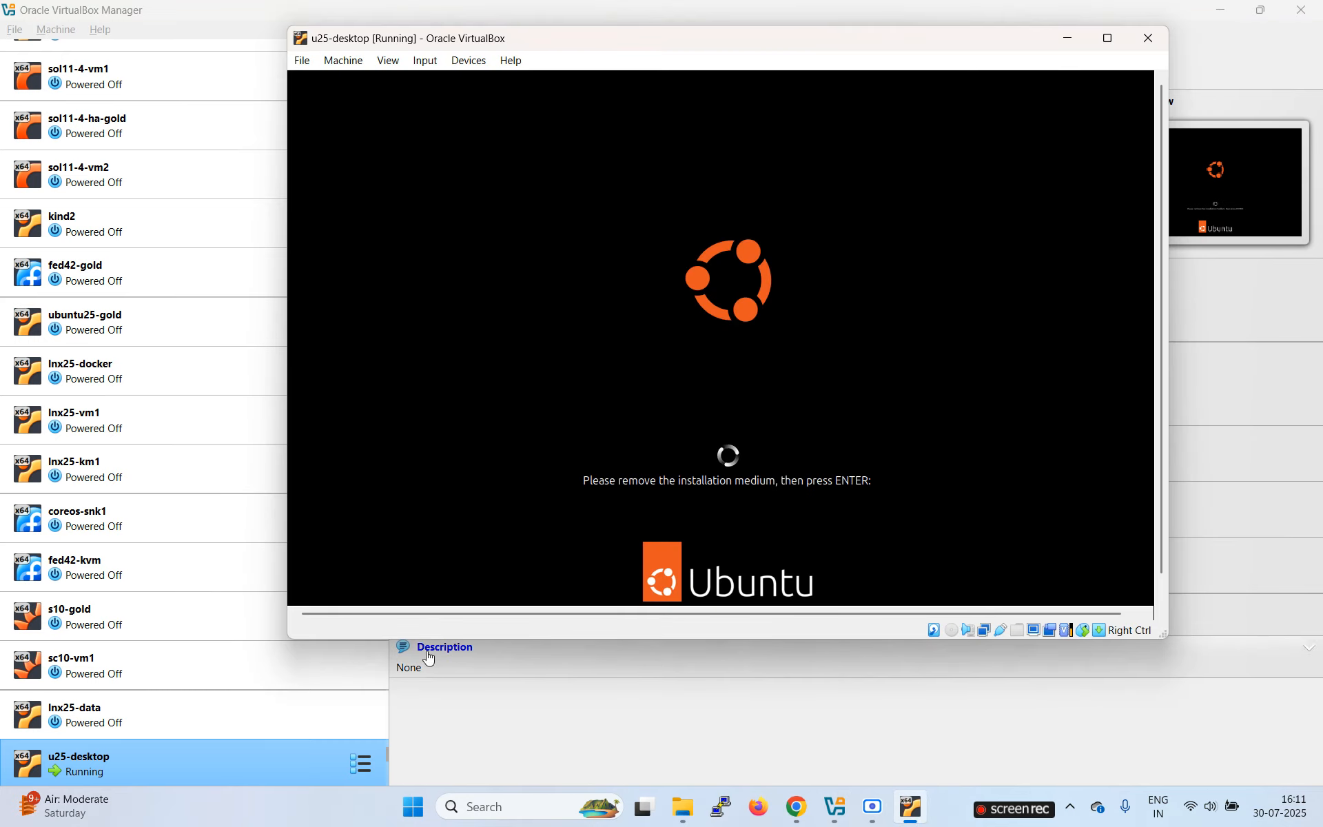
# Step: Continue past the remove-installation-medium prompt and wait for the Ubuntu login screen
pyautogui.press('Return')
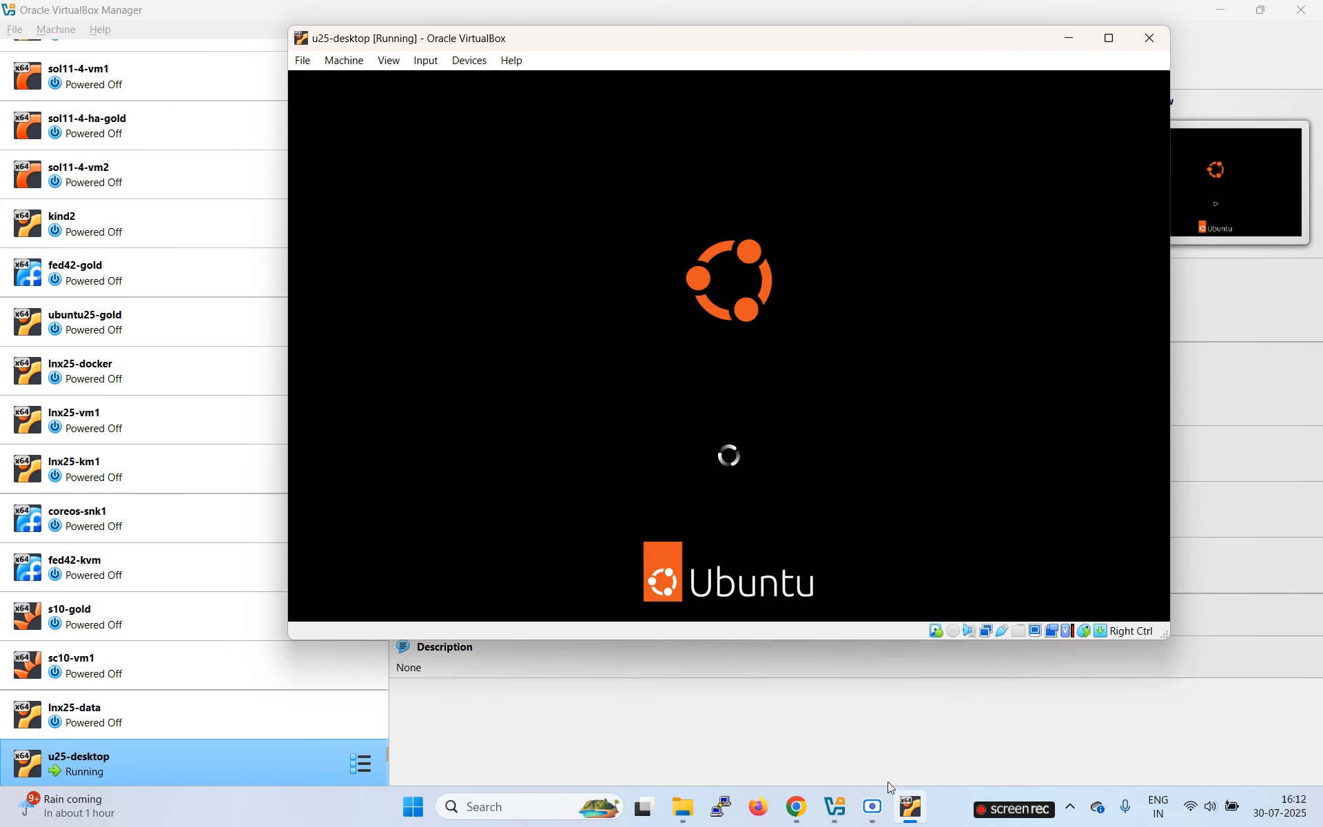
pyautogui.click(868, 817)
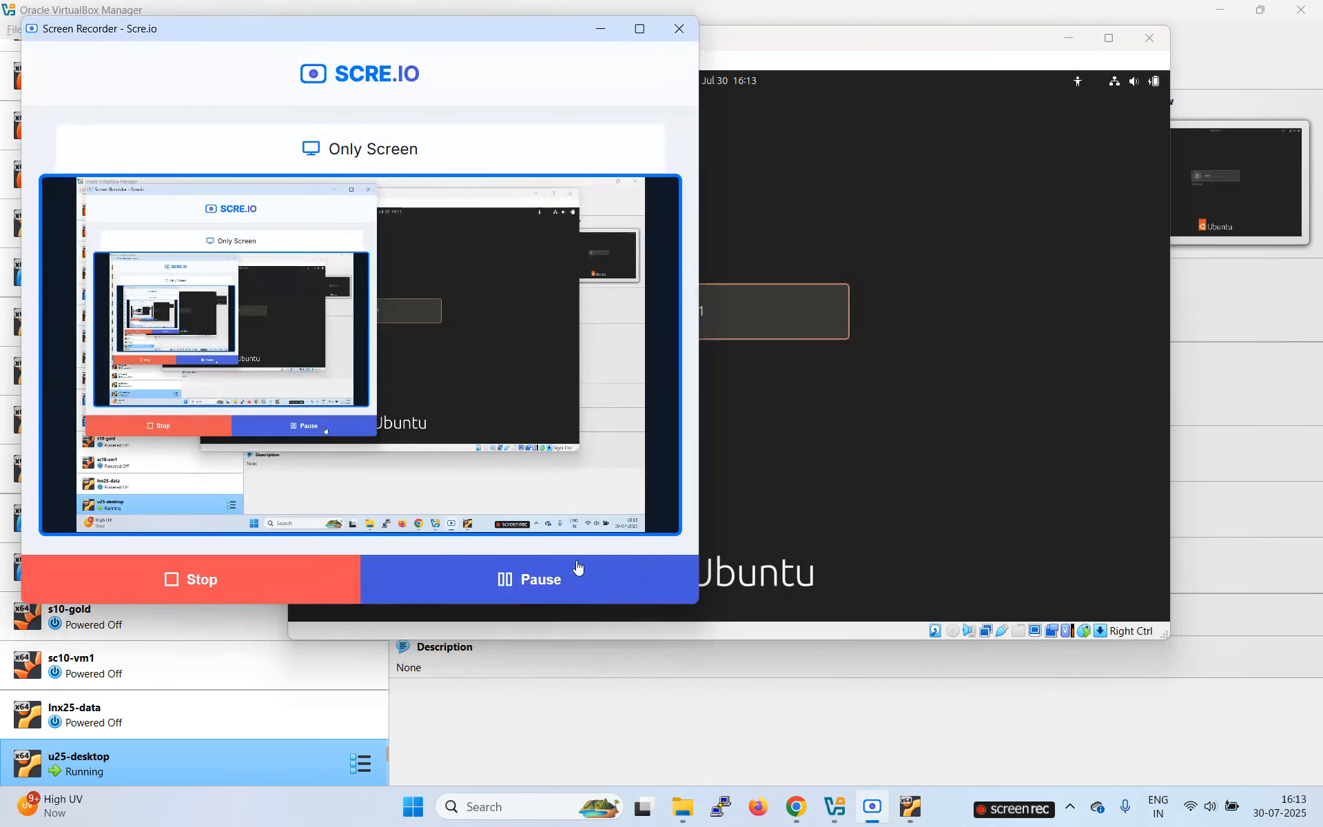
pyautogui.click(600, 29)
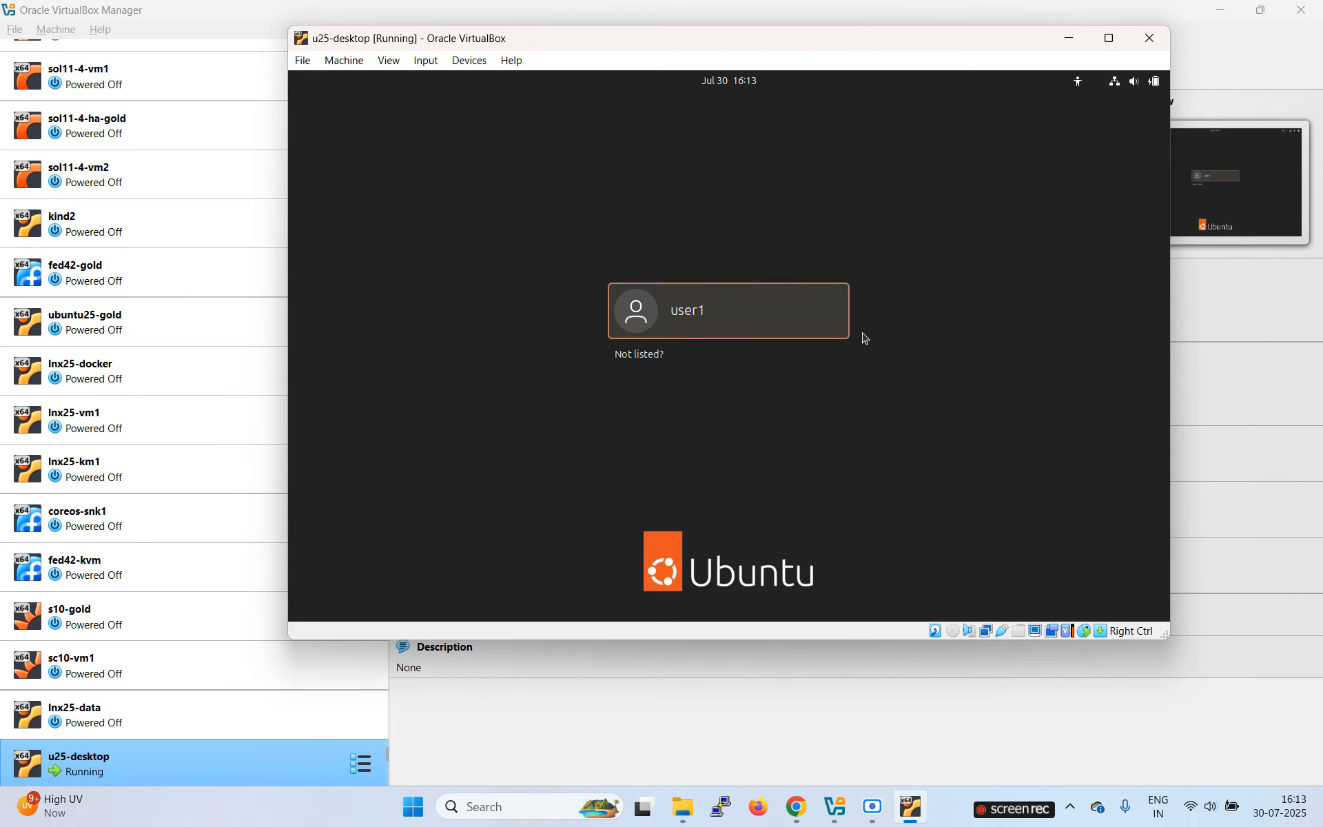
# Step: Log in to the new user account with its password
pyautogui.click(711, 318)
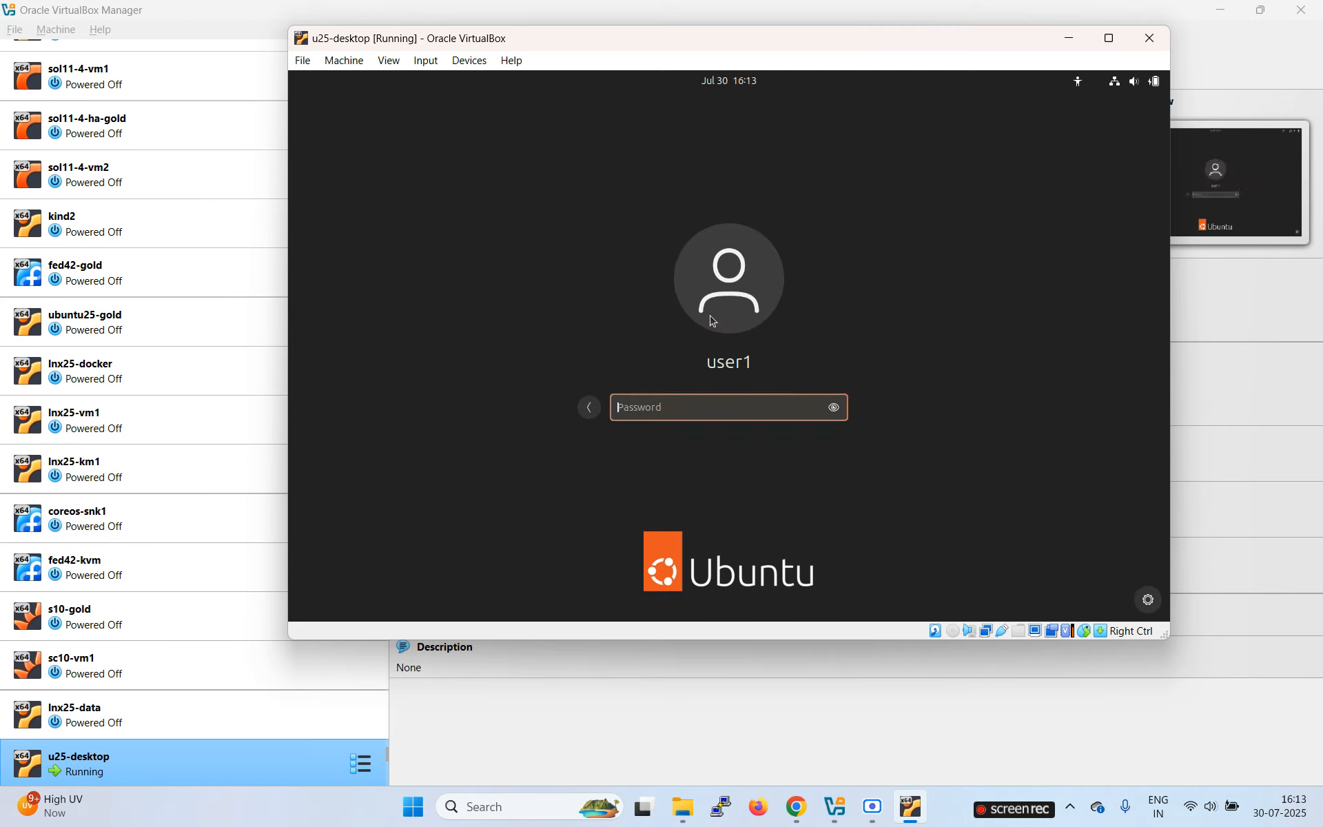
pyautogui.write('•••••')
pyautogui.press('Return')
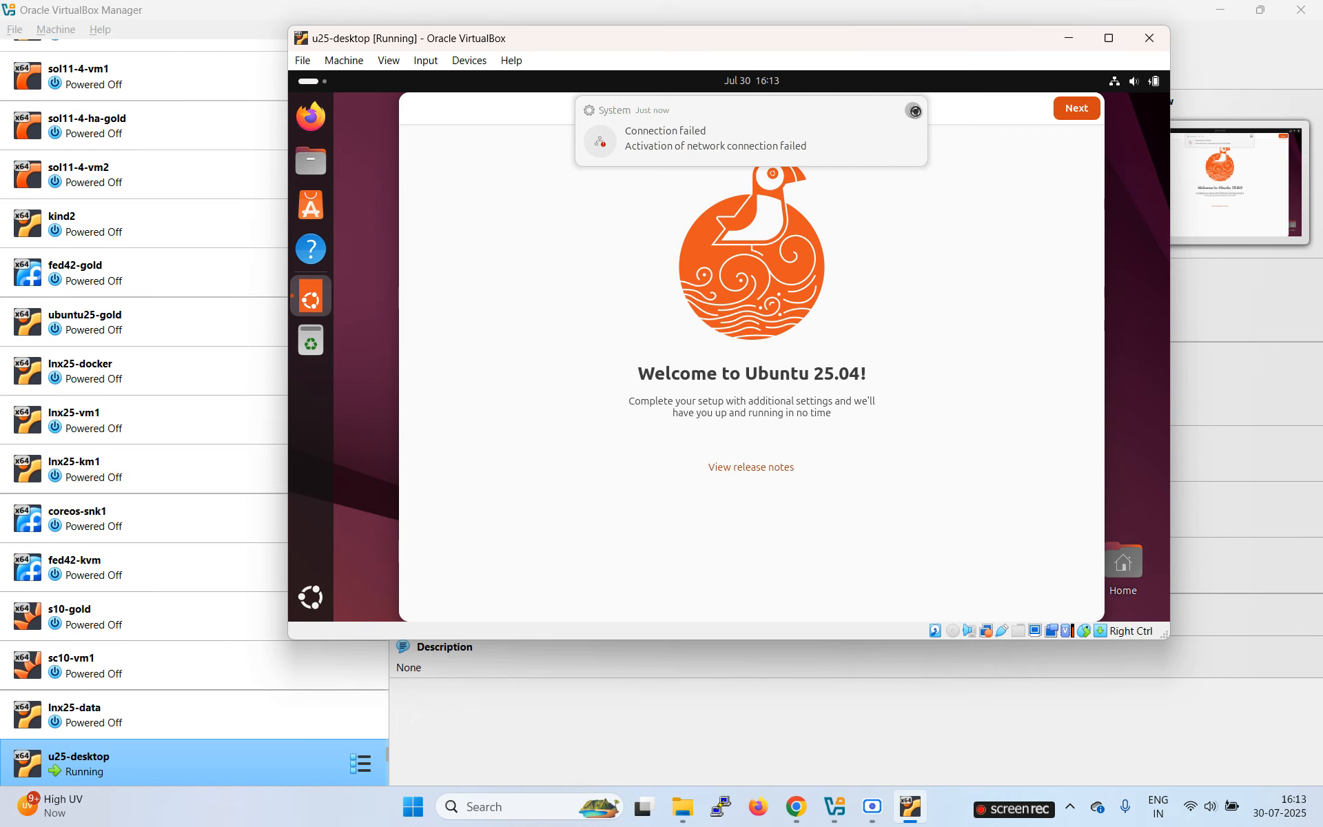
# Step: Dismiss the connection notification, decline system data sharing and finish the welcome wizard
pyautogui.click(914, 111)
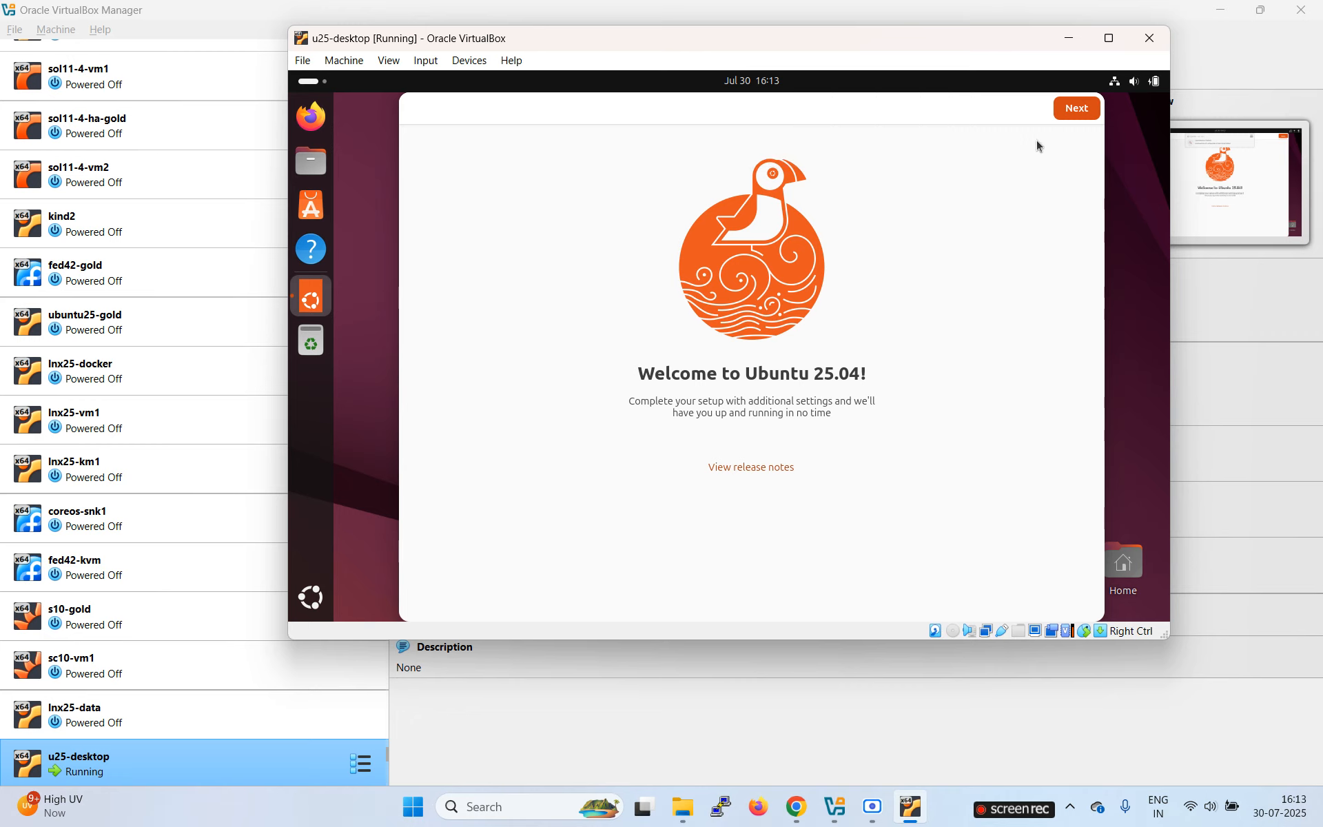
pyautogui.click(1073, 110)
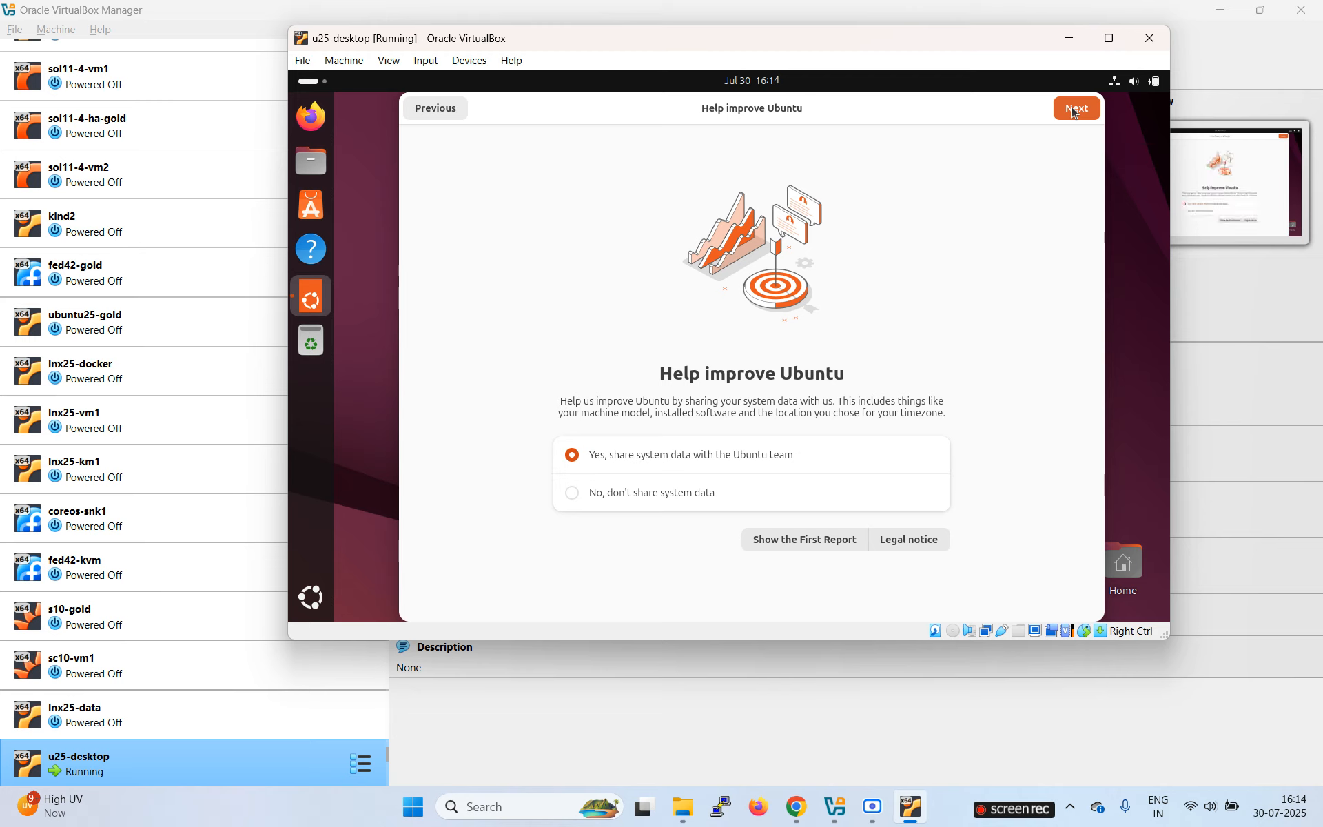
pyautogui.click(593, 496)
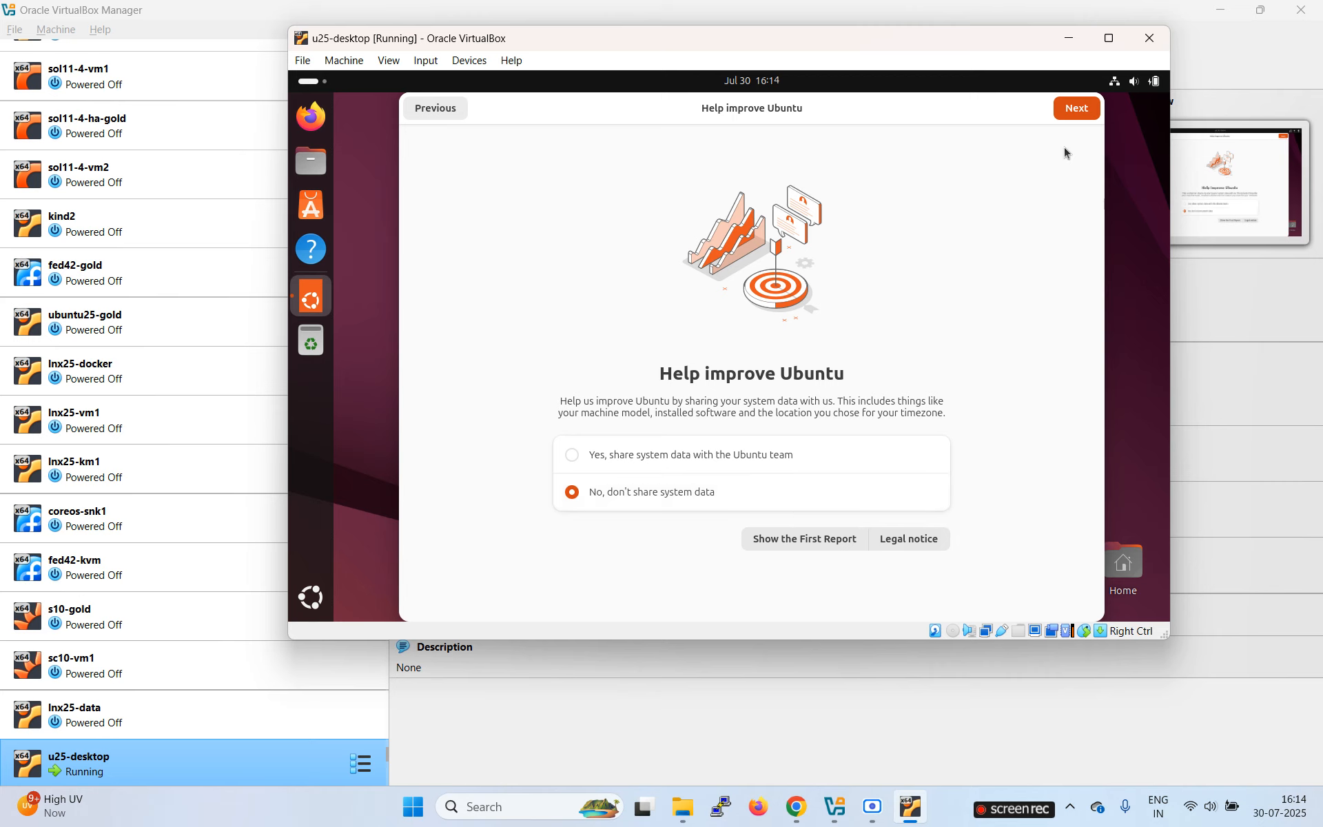
pyautogui.click(1078, 116)
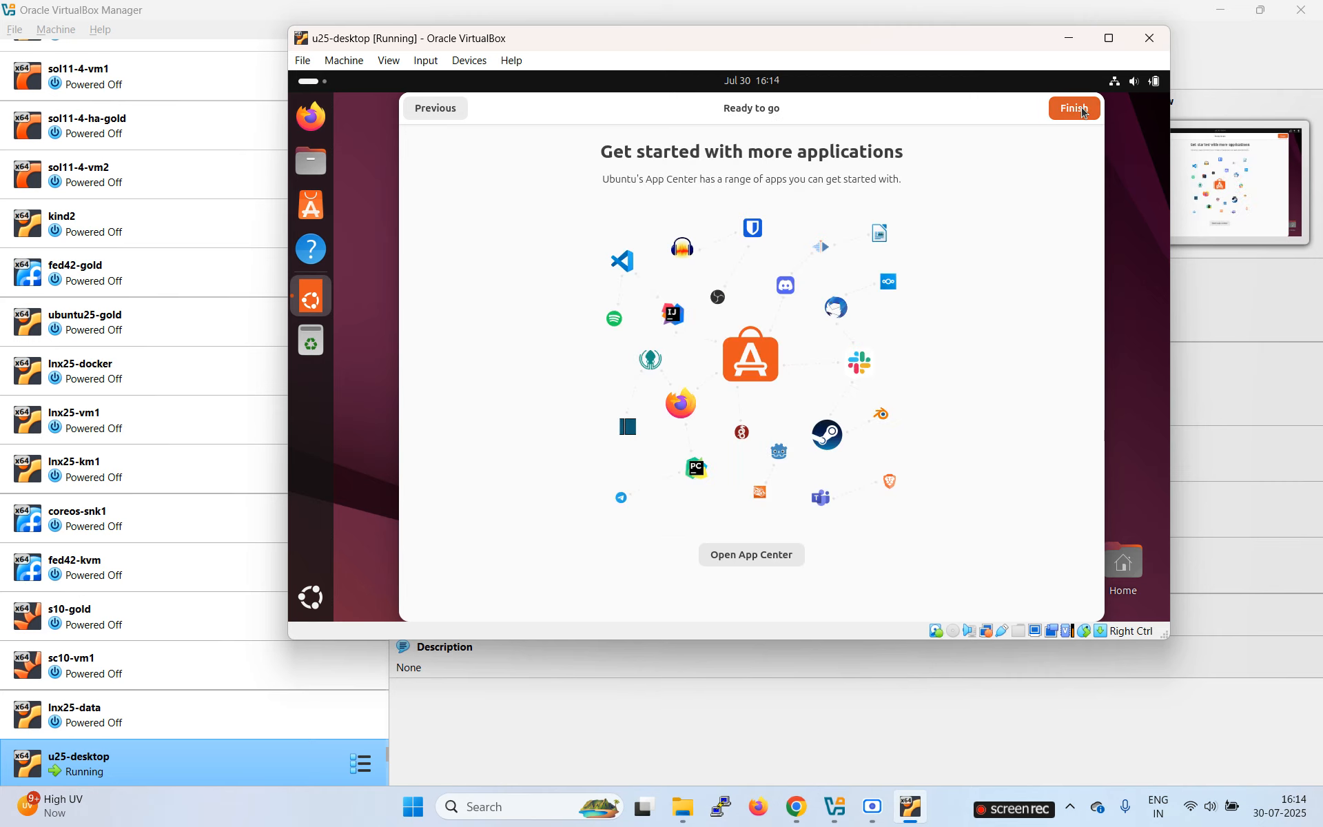
pyautogui.click(1073, 109)
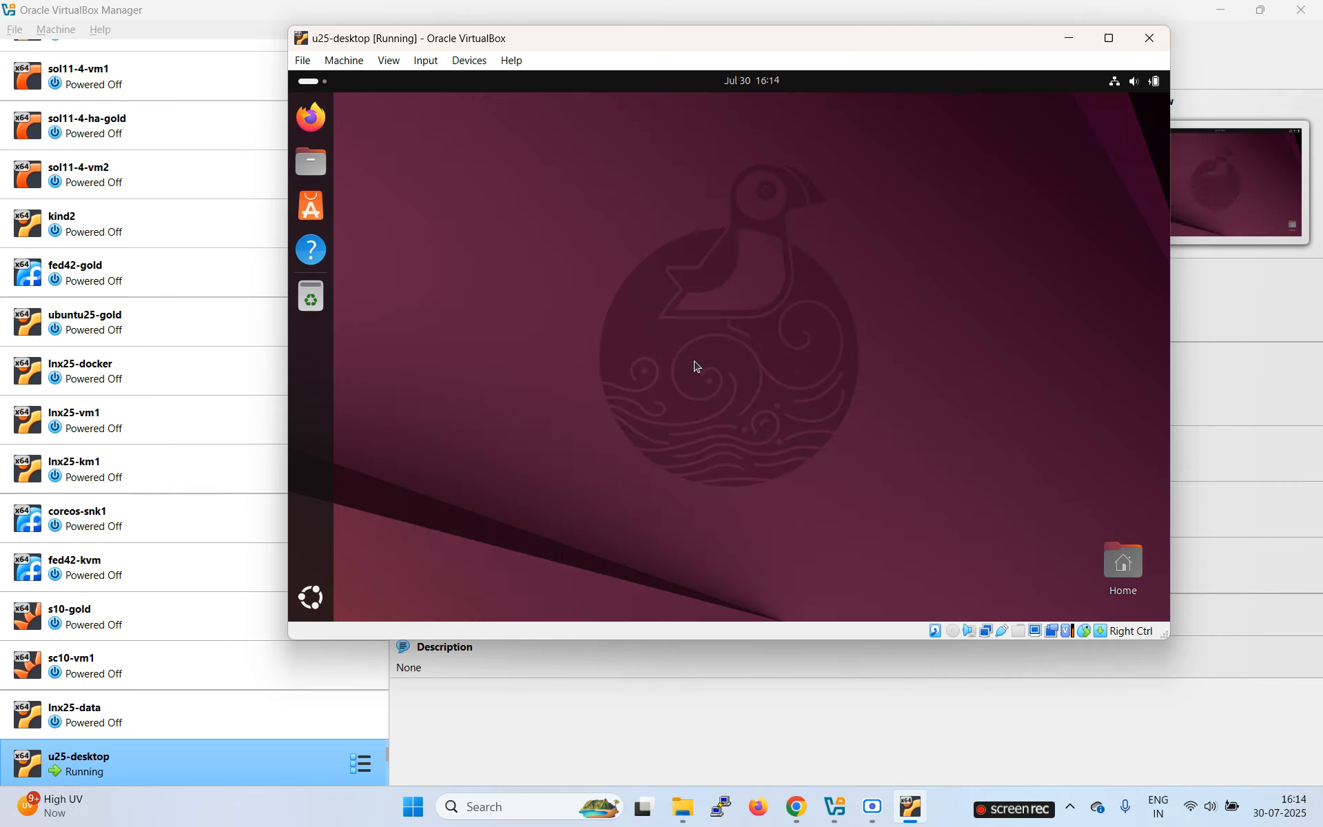
# Step: Open a terminal from the desktop and run 'ip a'
pyautogui.rightClick(525, 225)
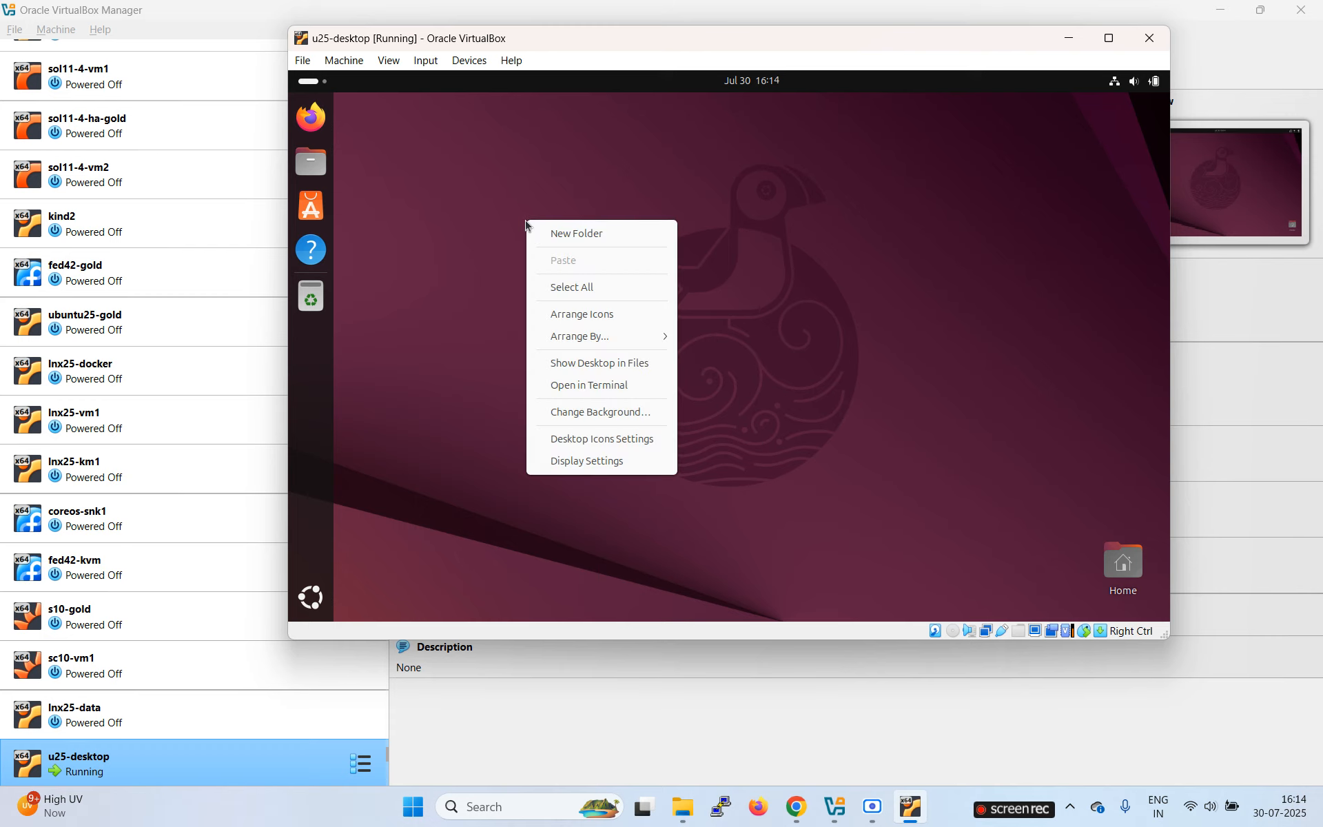
pyautogui.click(617, 385)
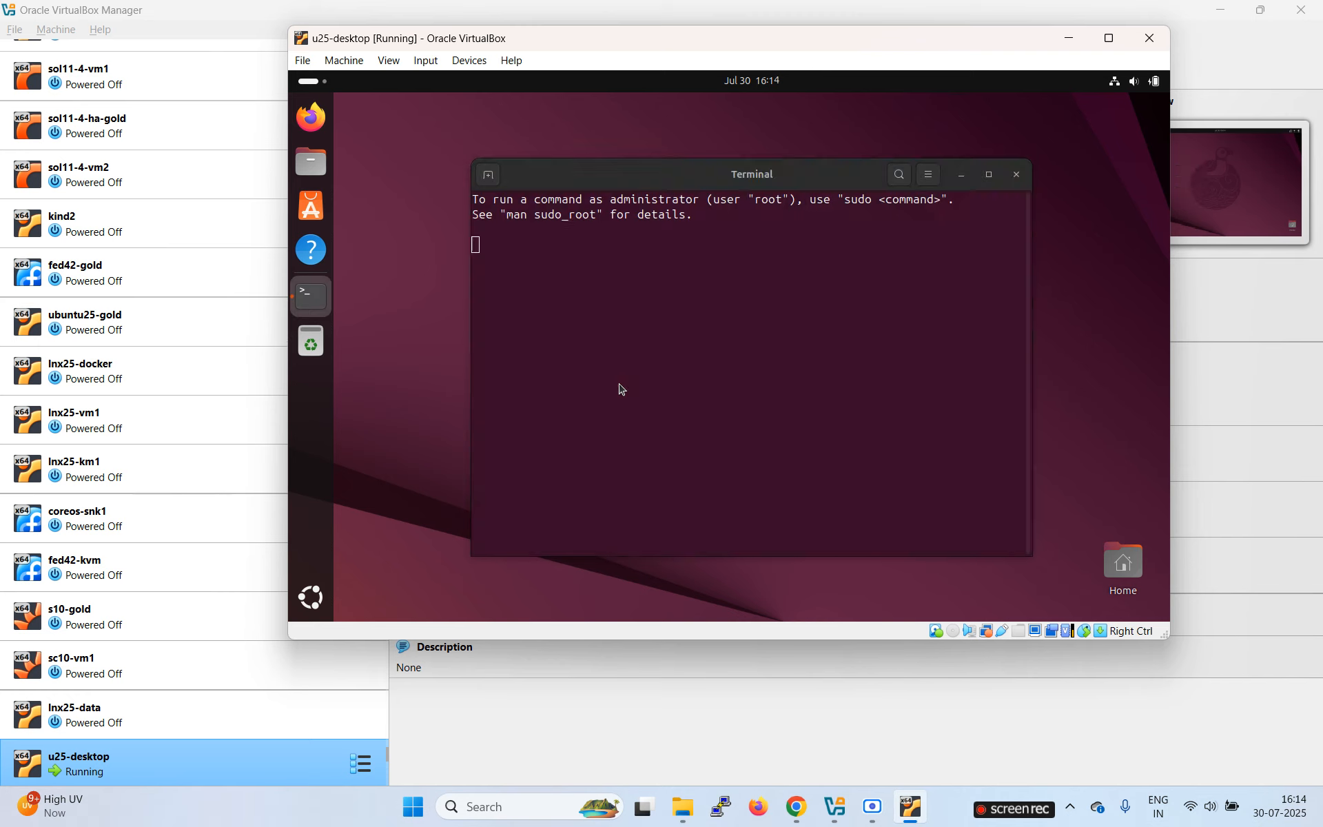
pyautogui.press('Return')
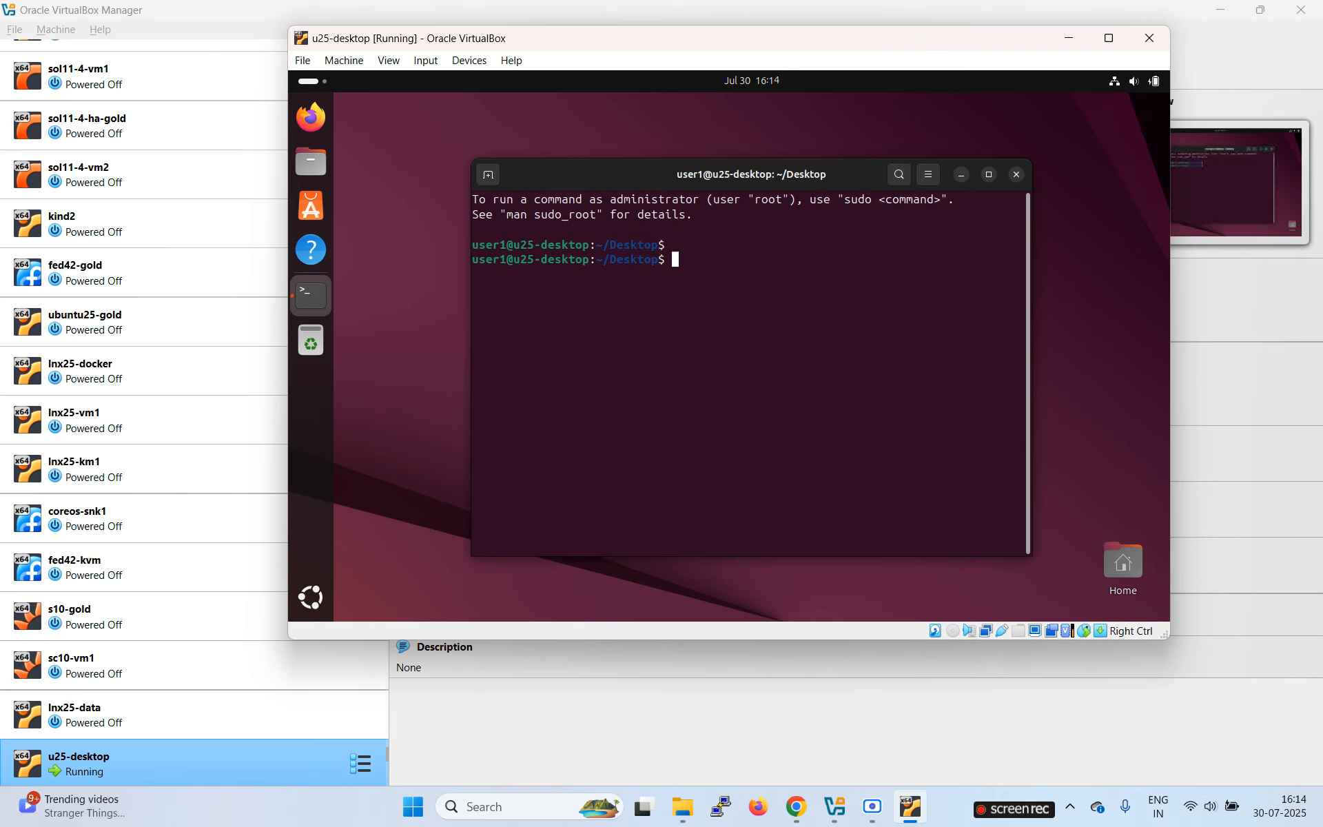
pyautogui.write('ip a')
pyautogui.press('Return')
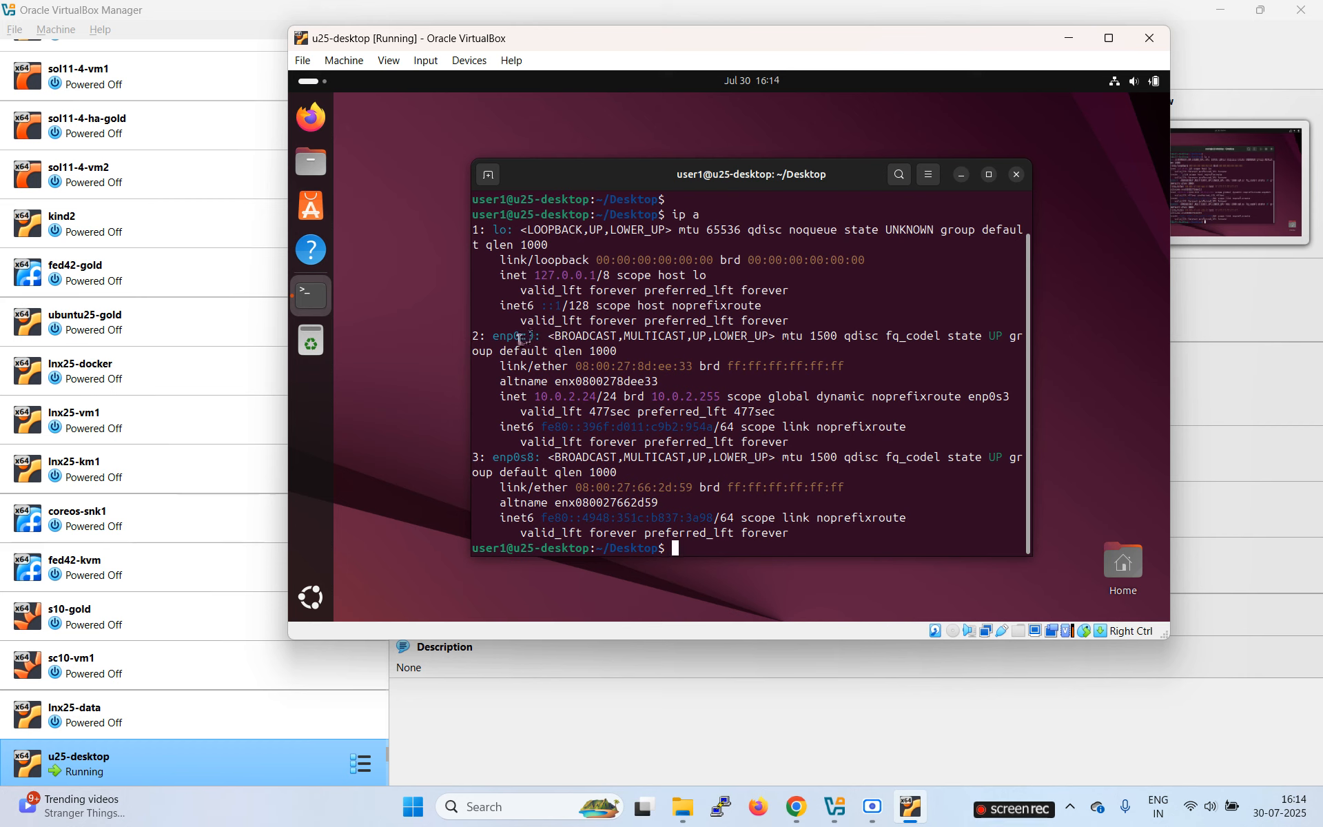
# Step: Highlight the enp0s3 and enp0s8 entries, noting enp0s3 at 10.0.2.24/24, then view u25-desktop's details
pyautogui.moveTo(501, 337); pyautogui.dragTo(541, 336)
pyautogui.moveTo(513, 457); pyautogui.dragTo(563, 459)
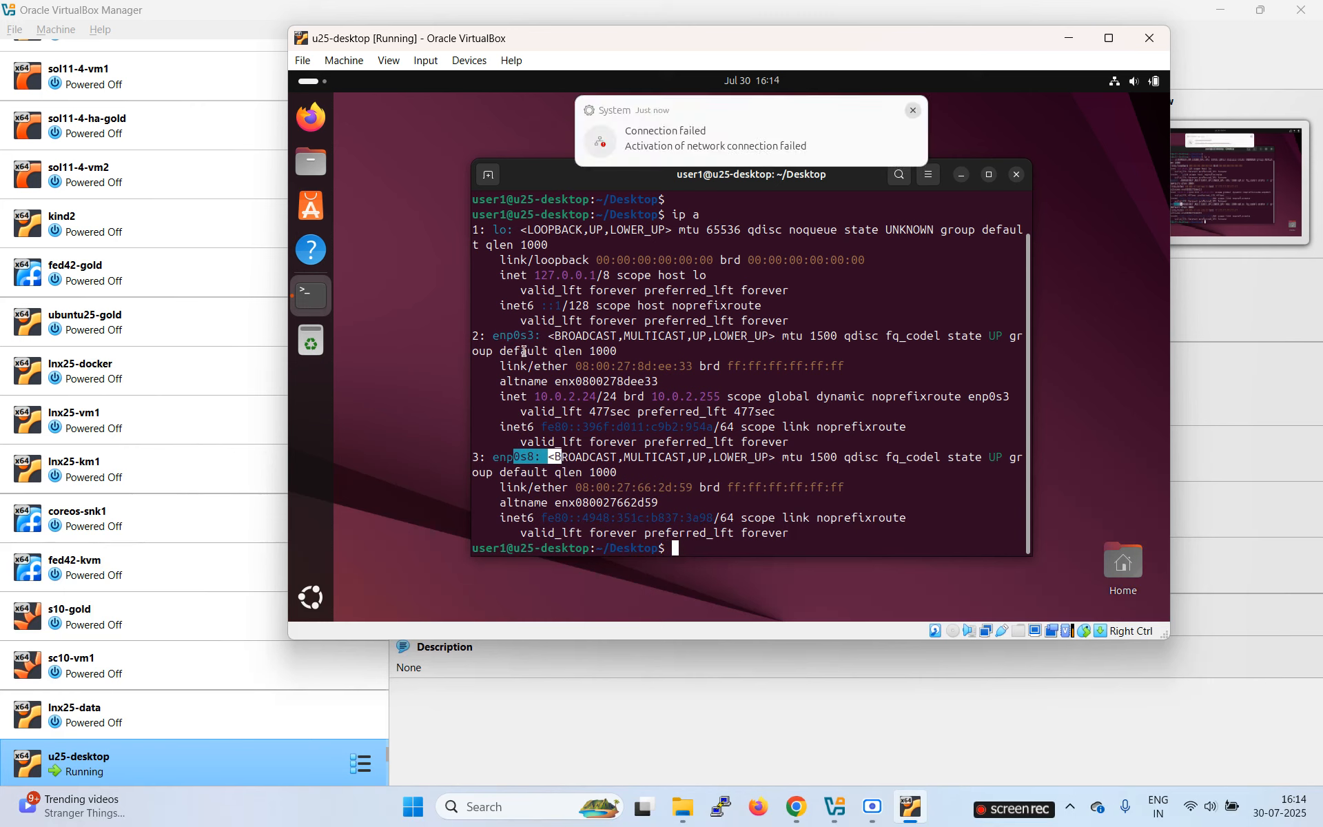
pyautogui.click(912, 110)
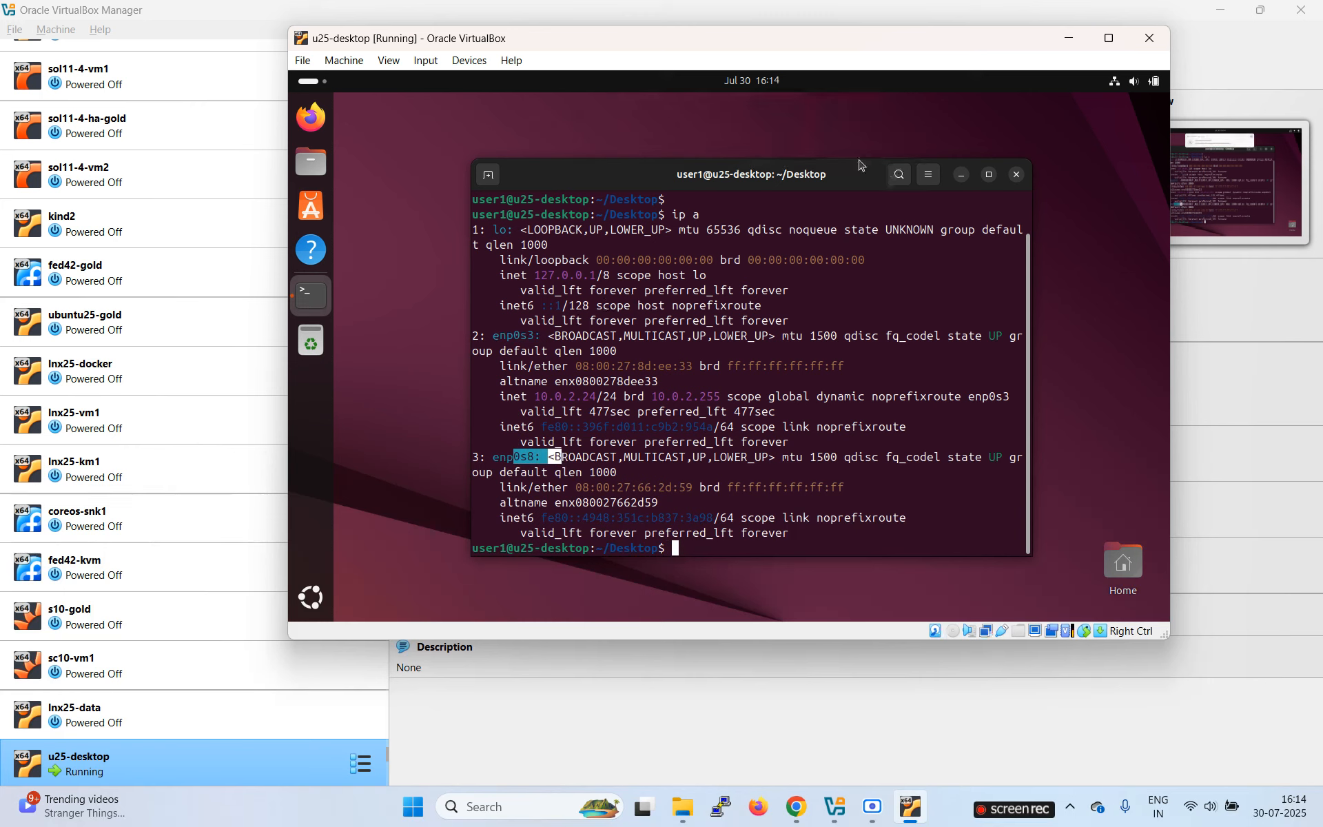
pyautogui.moveTo(499, 337); pyautogui.dragTo(542, 329)
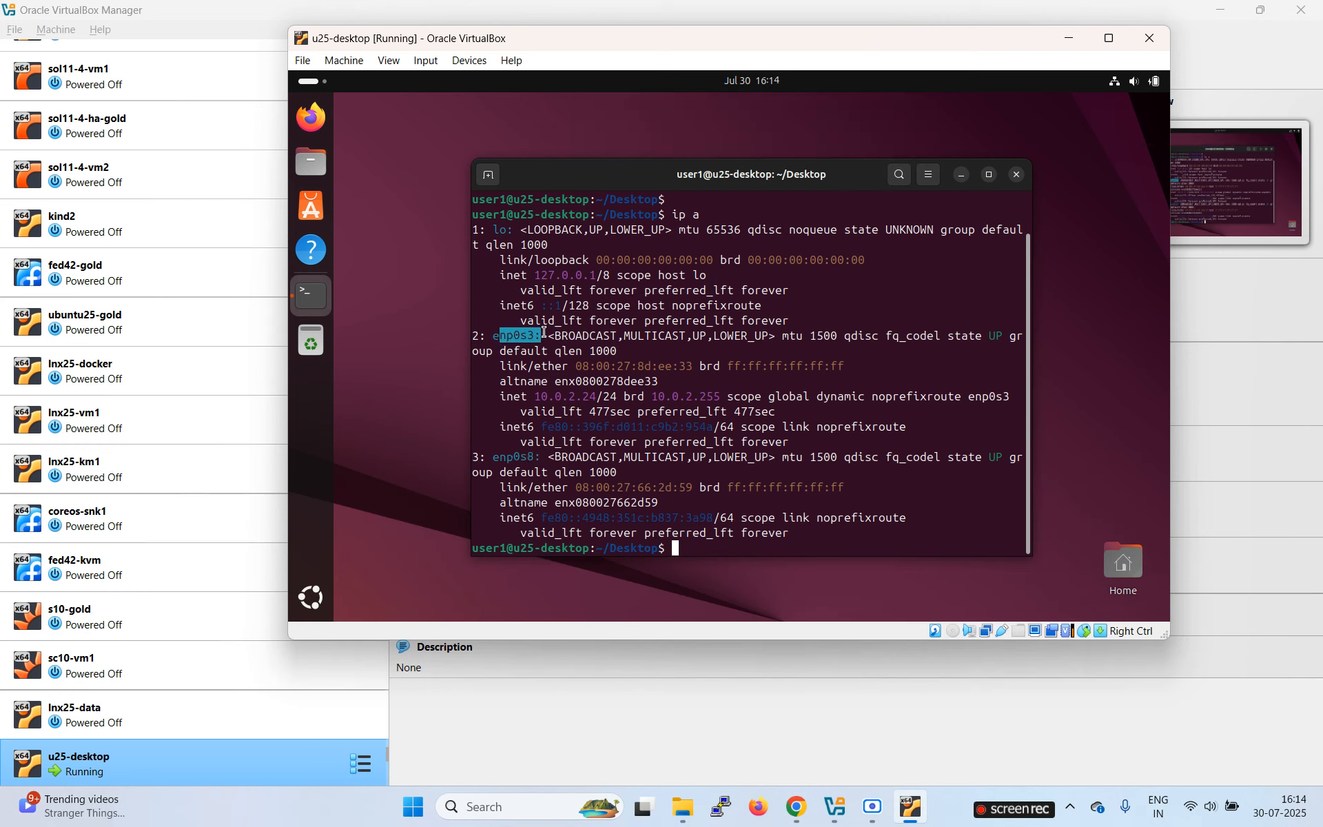
pyautogui.click(623, 335)
pyautogui.moveTo(501, 338); pyautogui.dragTo(642, 391)
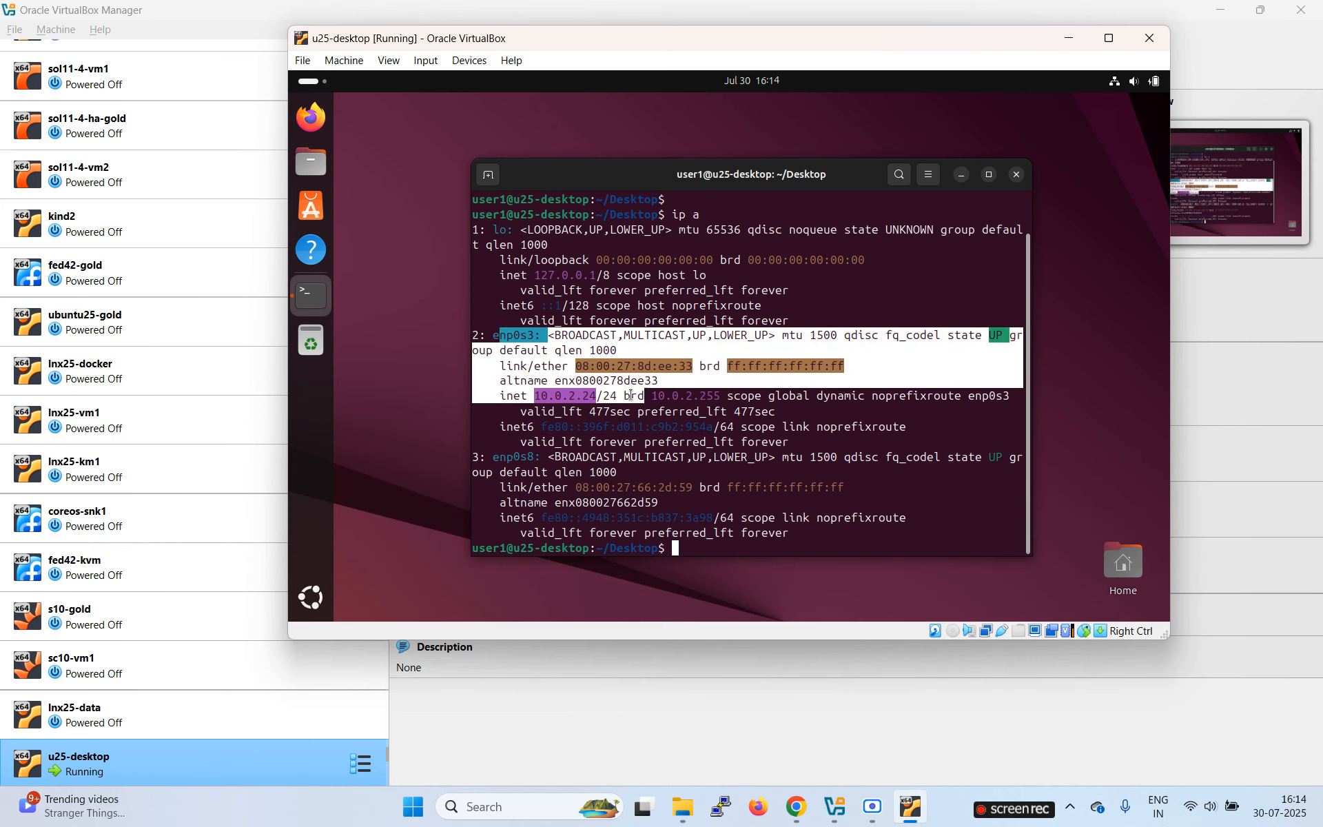
pyautogui.click(926, 496)
pyautogui.press('Return')
pyautogui.press('Return')
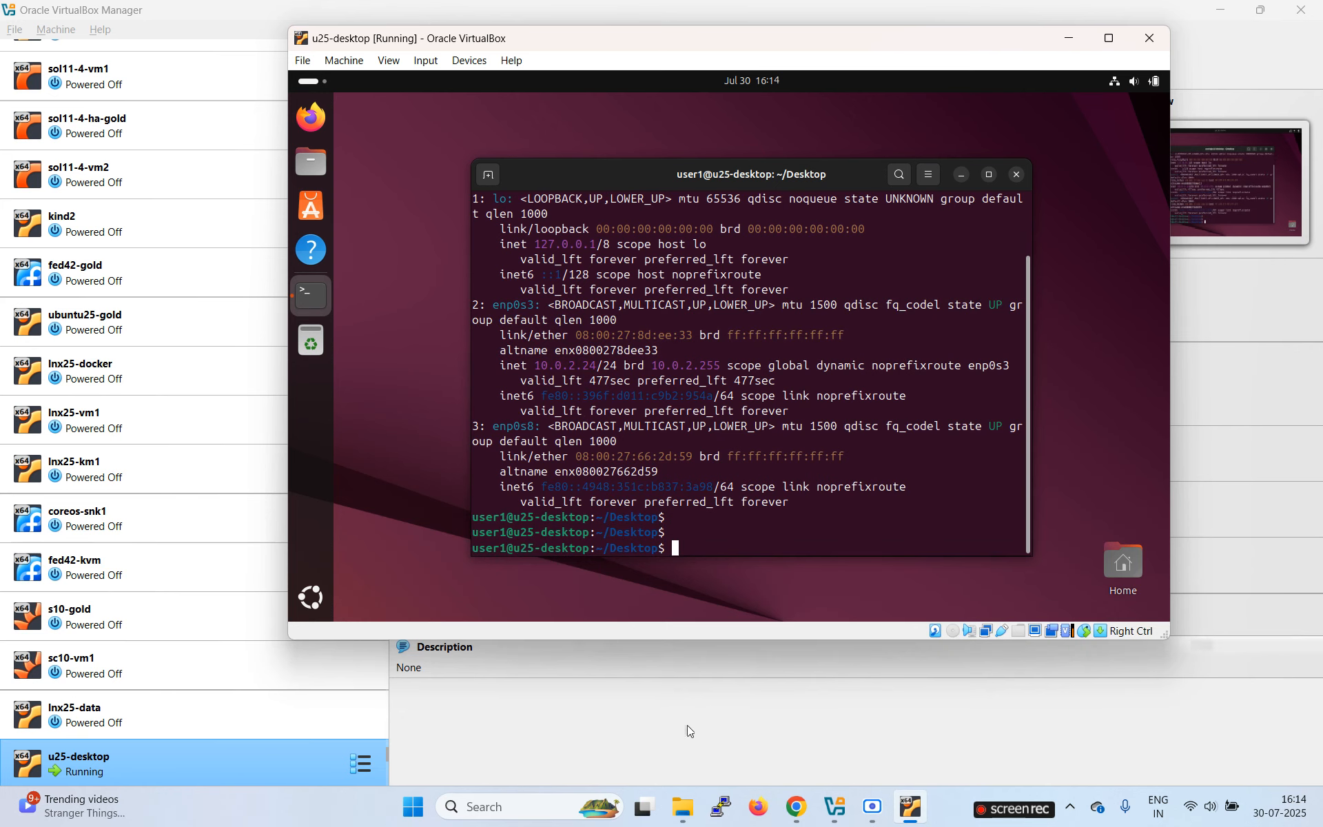
pyautogui.click(711, 708)
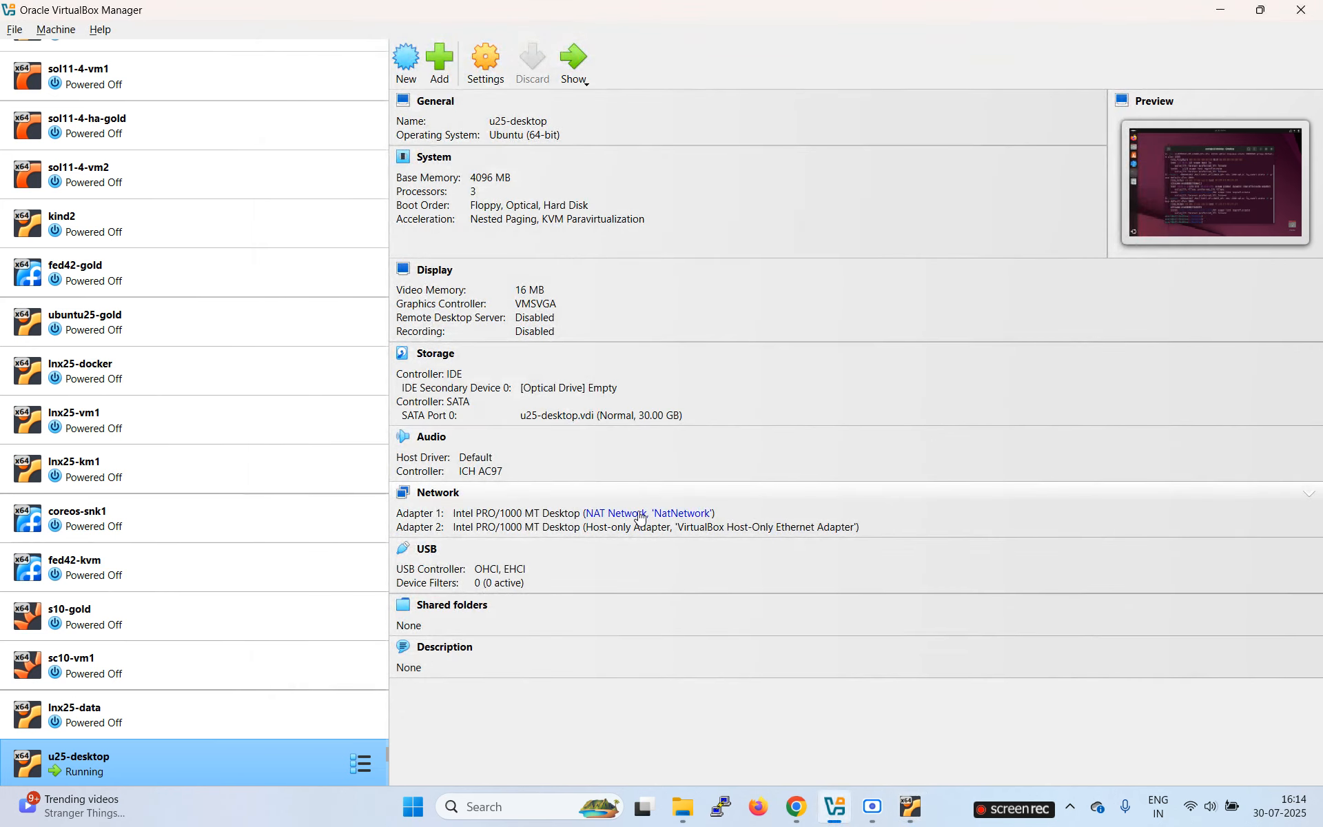
# Step: In the VM terminal, ping google.com and stop it after two replies
pyautogui.hotkey('alt', 'Tab')
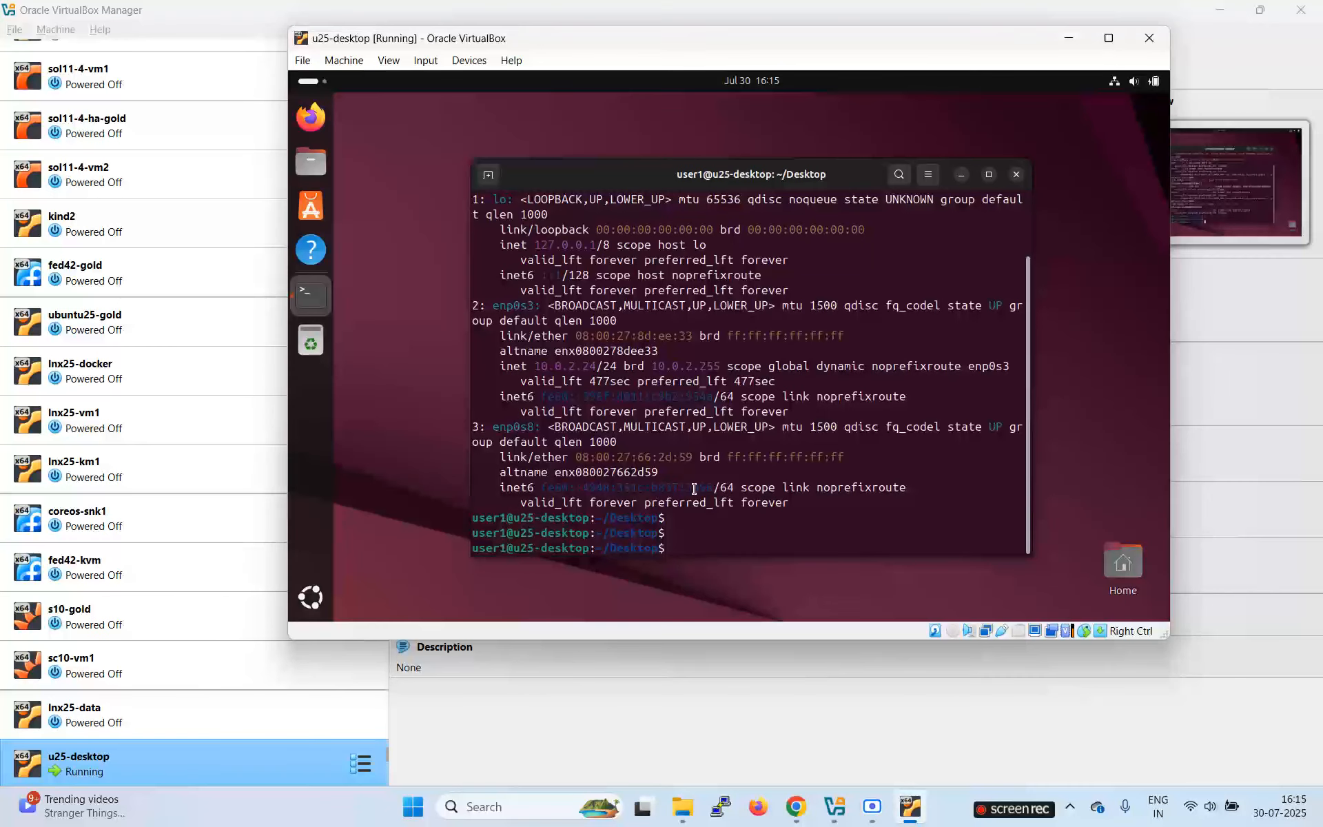
pyautogui.write('ping google.com')
pyautogui.press('Return')
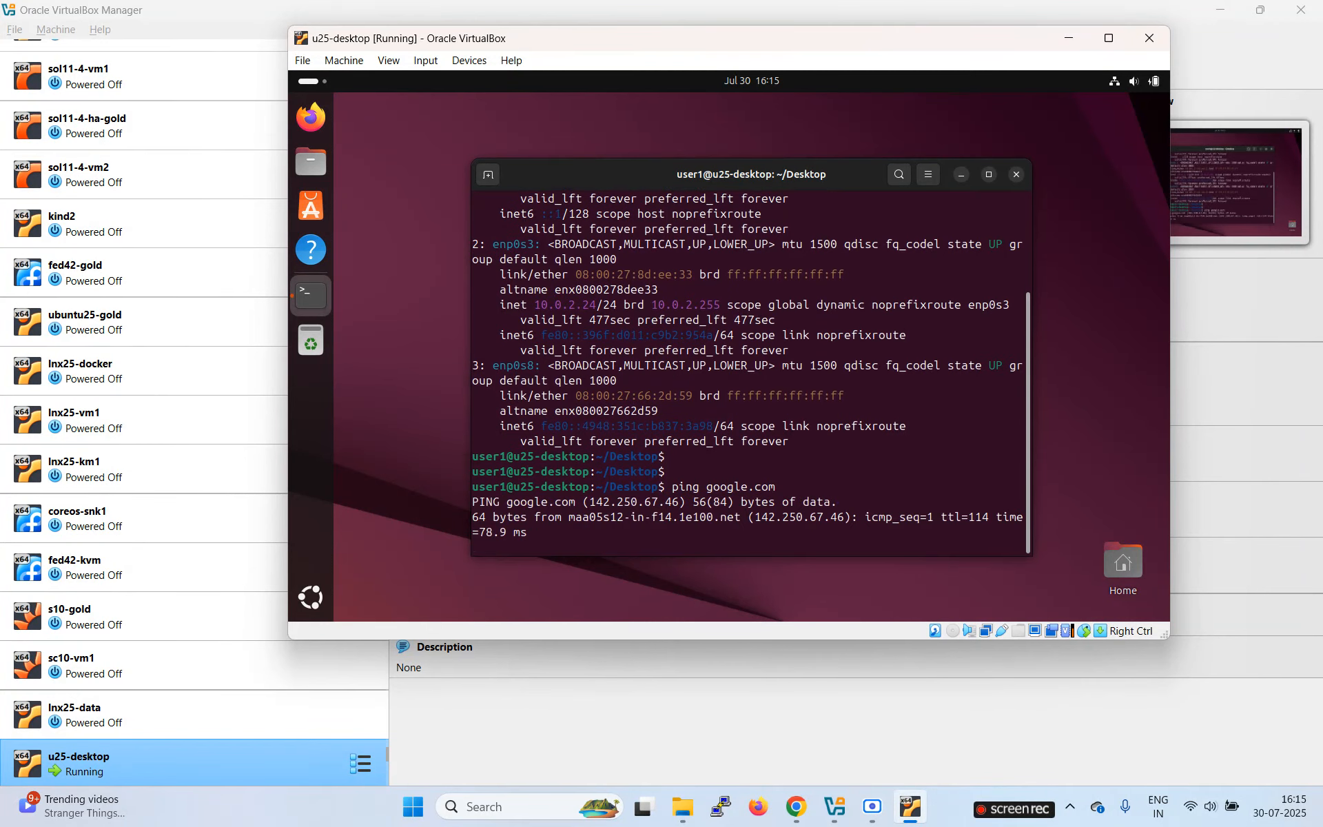
pyautogui.hotkey('ctrl', 'c')
pyautogui.press('Return')
pyautogui.press('Return')
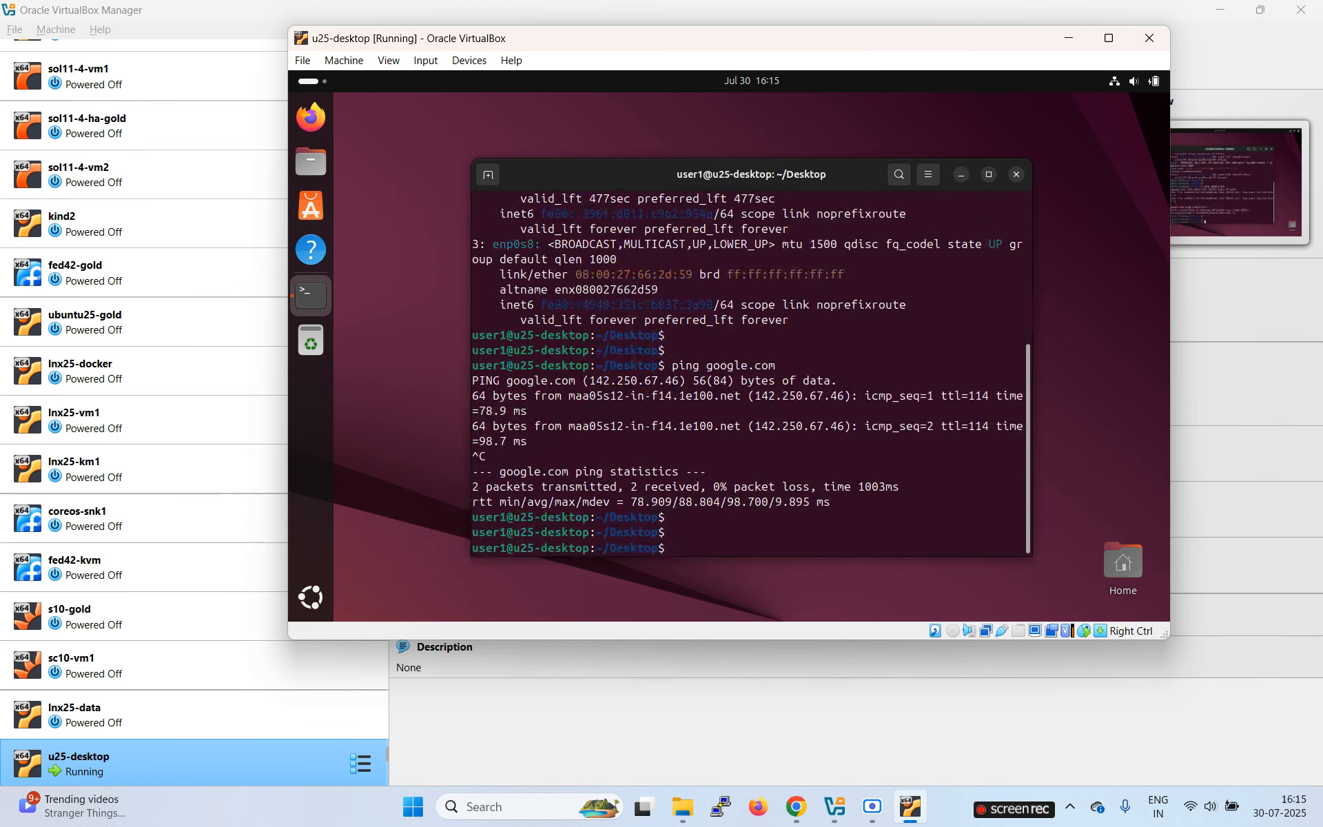
# Step: Run apt update, which fails with permission denied on /var/lib/apt/lists/, then rerun ip a
pyautogui.write('apt update')
pyautogui.press('Return')
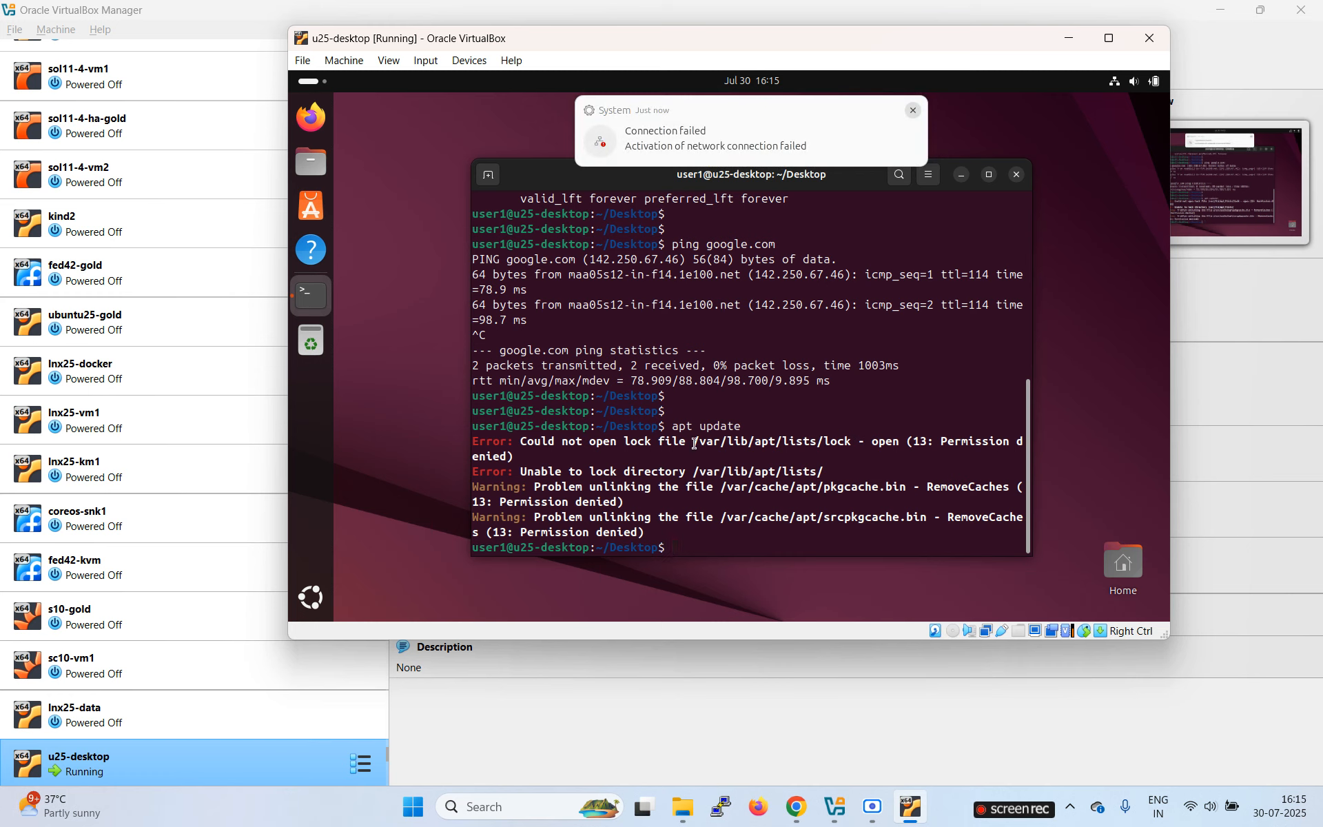
pyautogui.moveTo(692, 442); pyautogui.dragTo(822, 445)
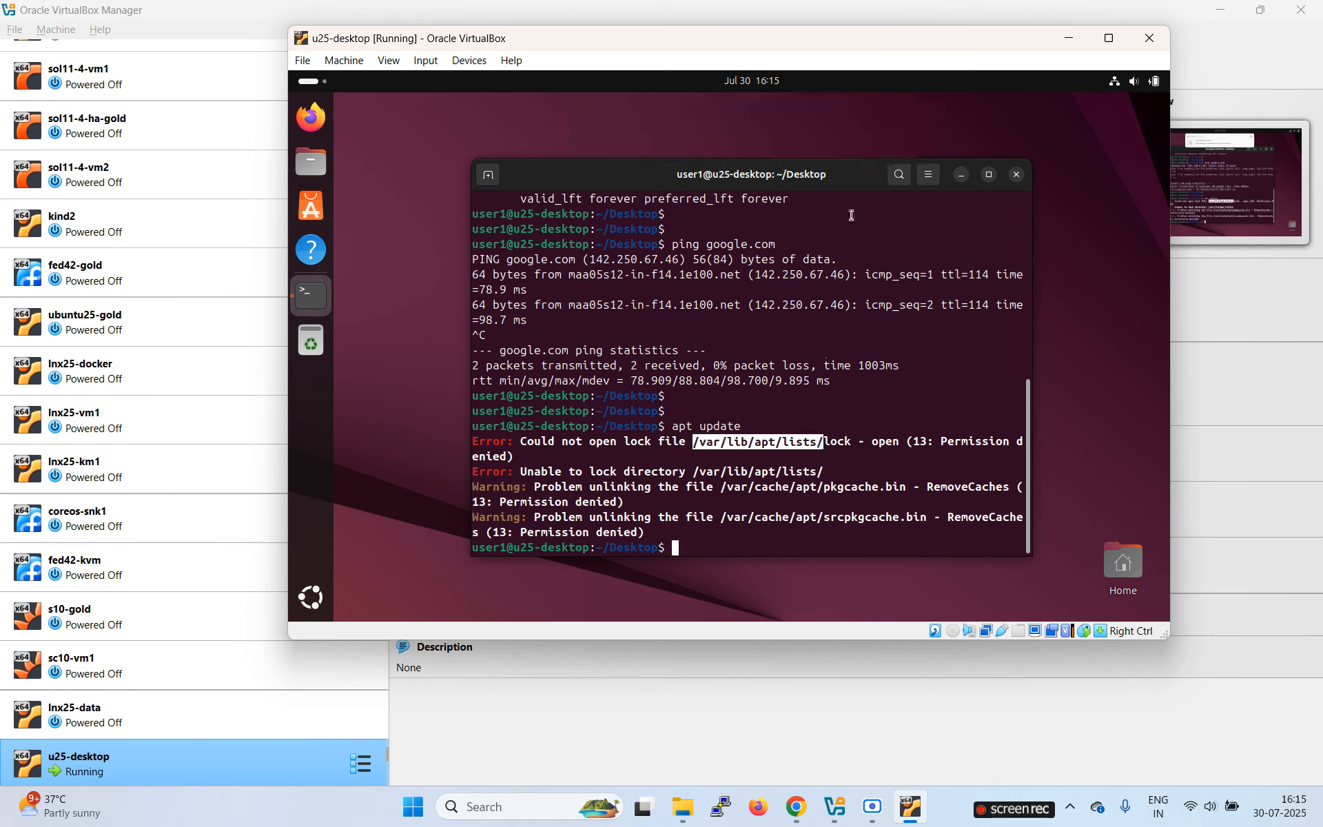
pyautogui.click(916, 344)
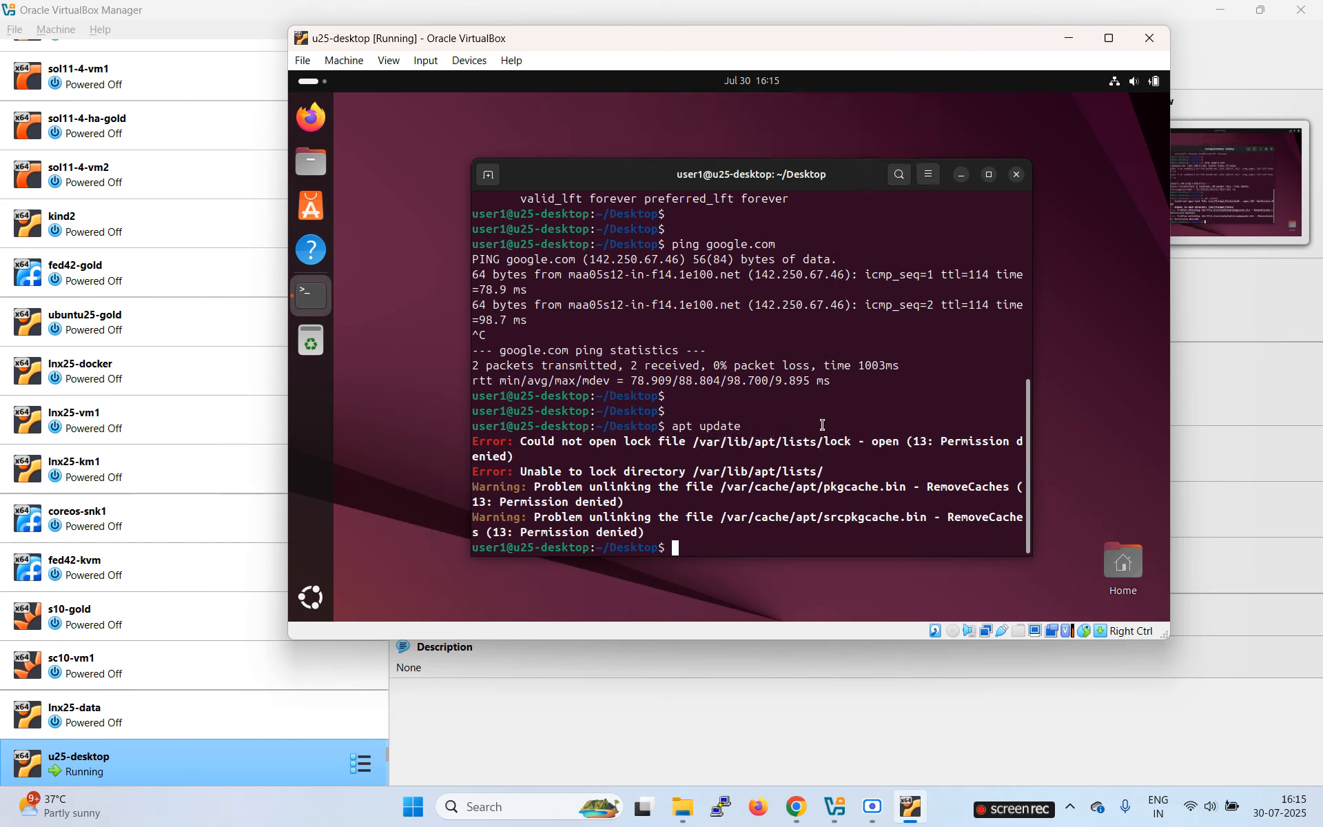
pyautogui.write('ip a')
pyautogui.press('Return')
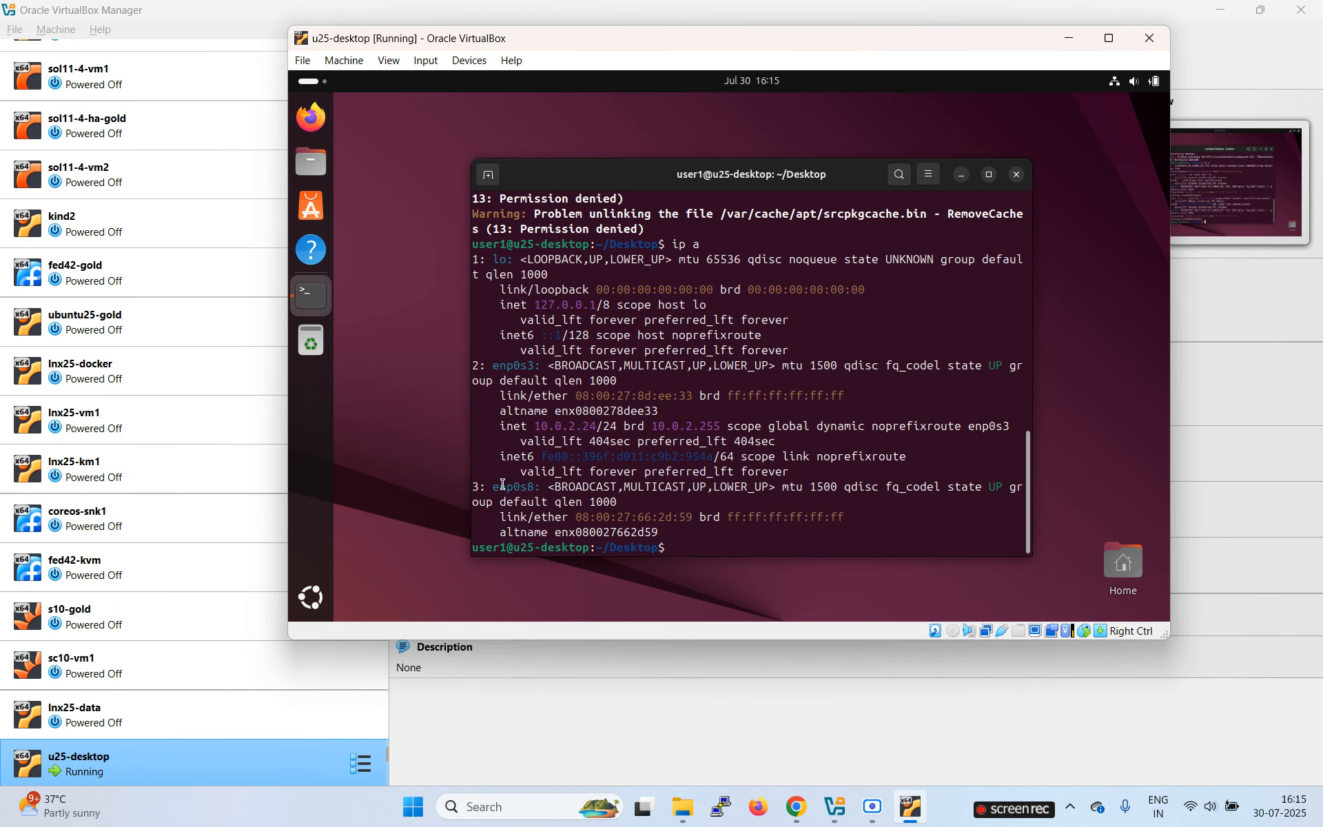
# Step: Highlight the enp0s8 interface line, then open and close PuTTY settings without connecting
pyautogui.moveTo(501, 487); pyautogui.dragTo(658, 507)
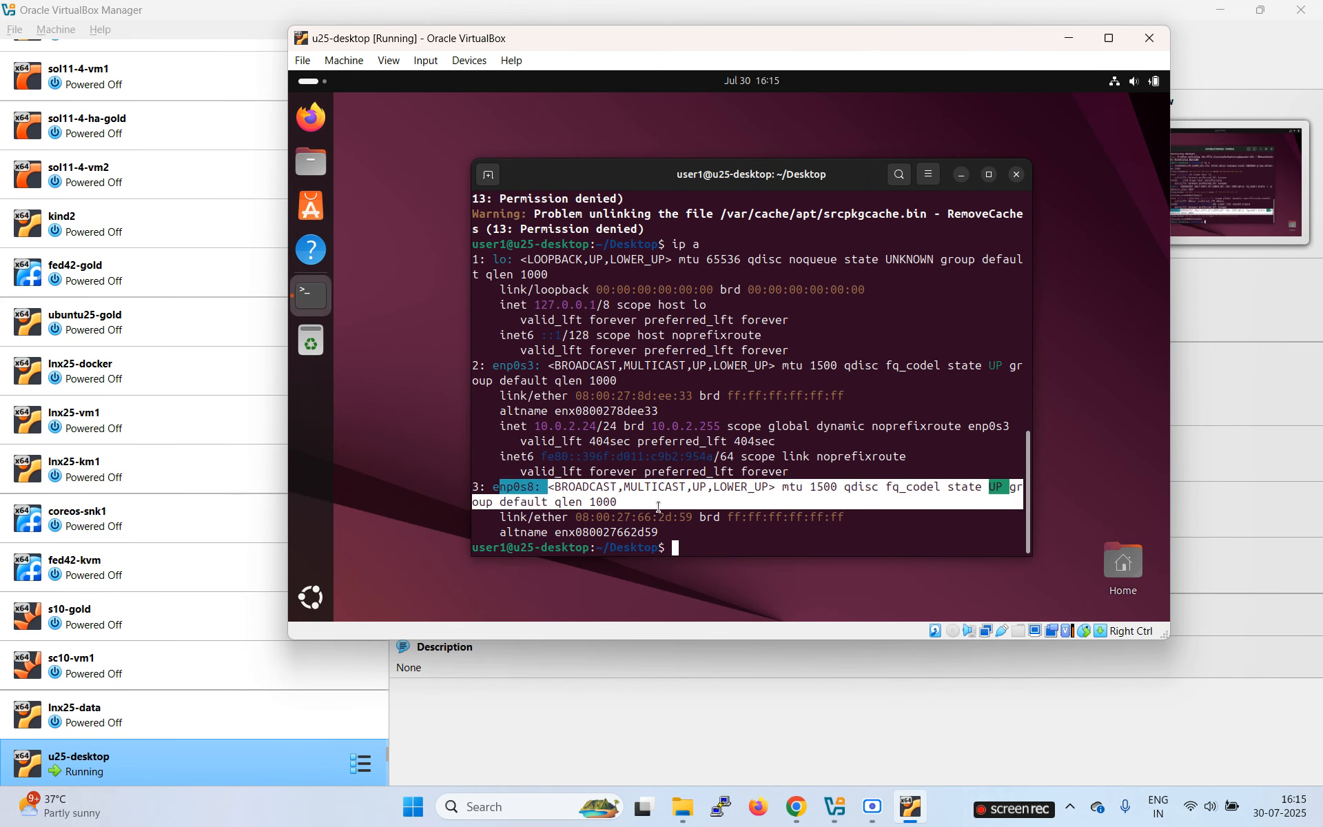
pyautogui.click(600, 500)
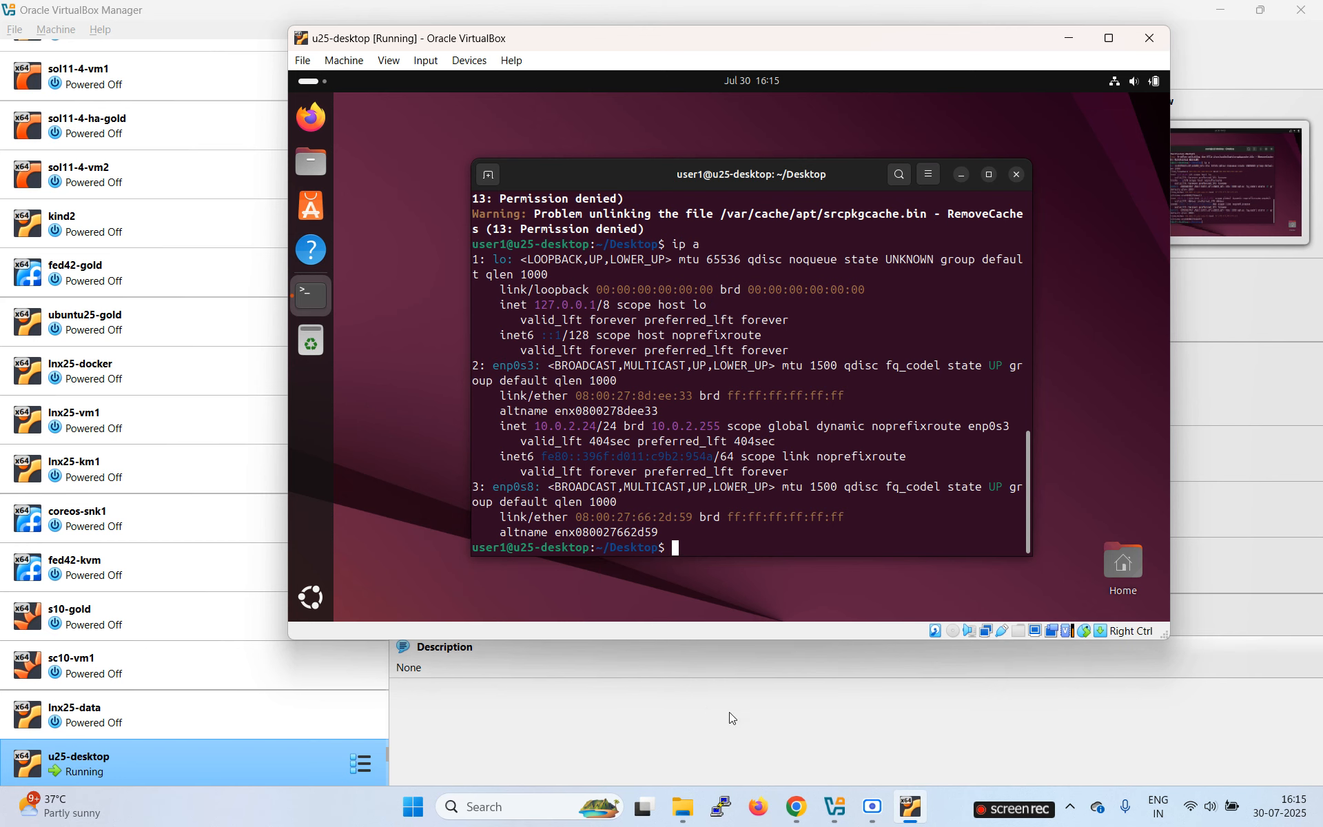
pyautogui.click(722, 808)
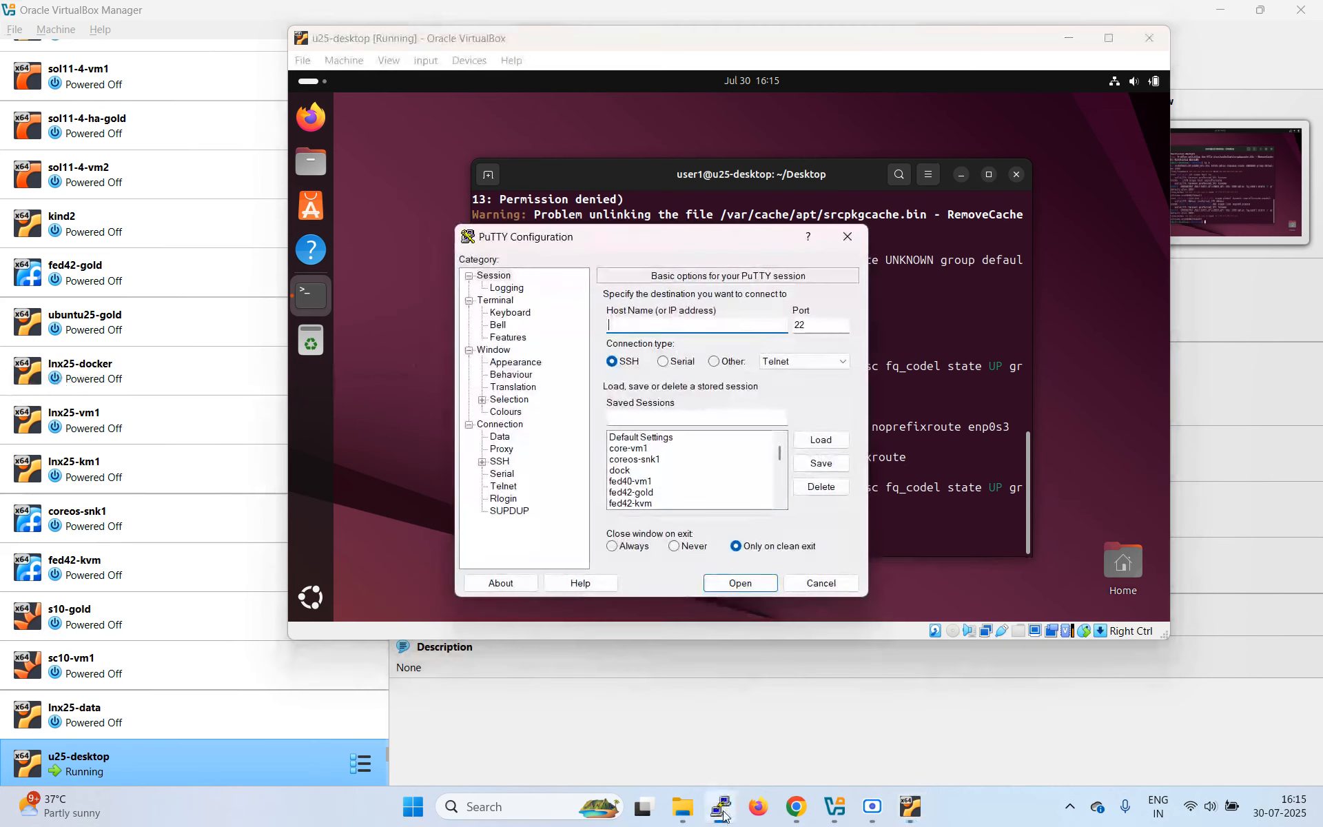
pyautogui.click(846, 238)
# Step: Start a 'vi /etc/netpl' command at the VM terminal, tab-completing the netplan folder
pyautogui.click(704, 538)
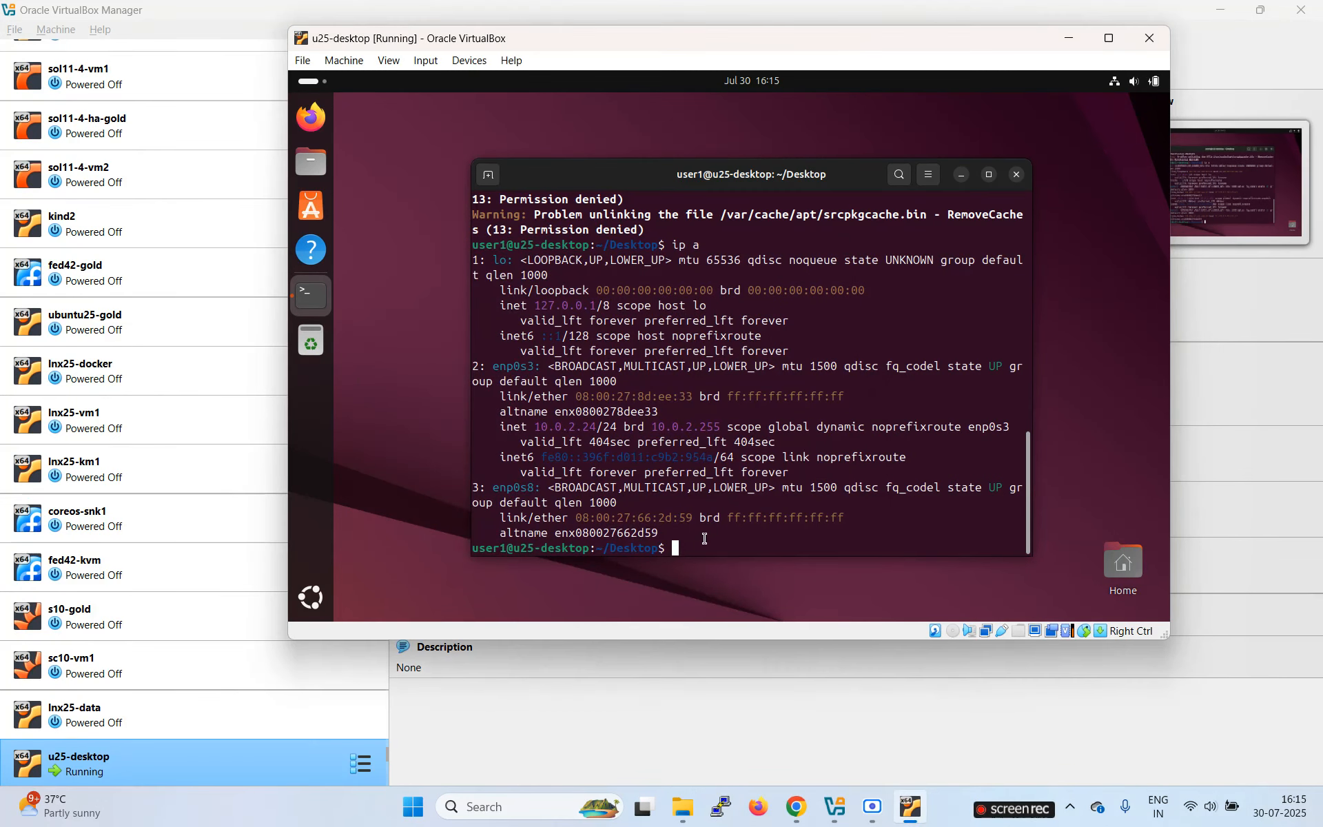
pyautogui.write('vi /etc/netpl')
pyautogui.press('Tab')
# Step: Open /etc/netplan/01-network-manager-all.yaml in vi
pyautogui.write('app')
pyautogui.press('BackSpace')
pyautogui.press('BackSpace')
pyautogui.press('BackSpace')
pyautogui.press('Tab')
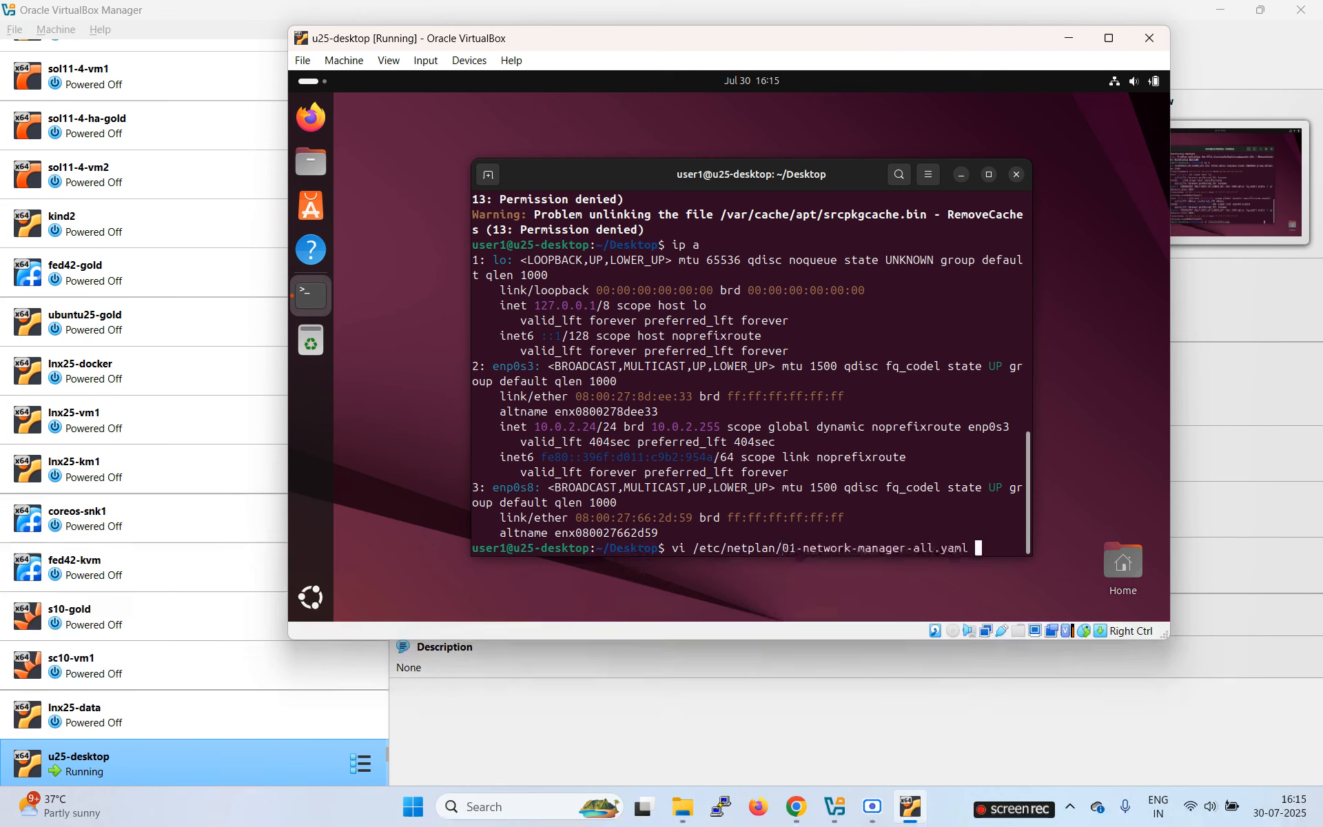
pyautogui.press('Return')
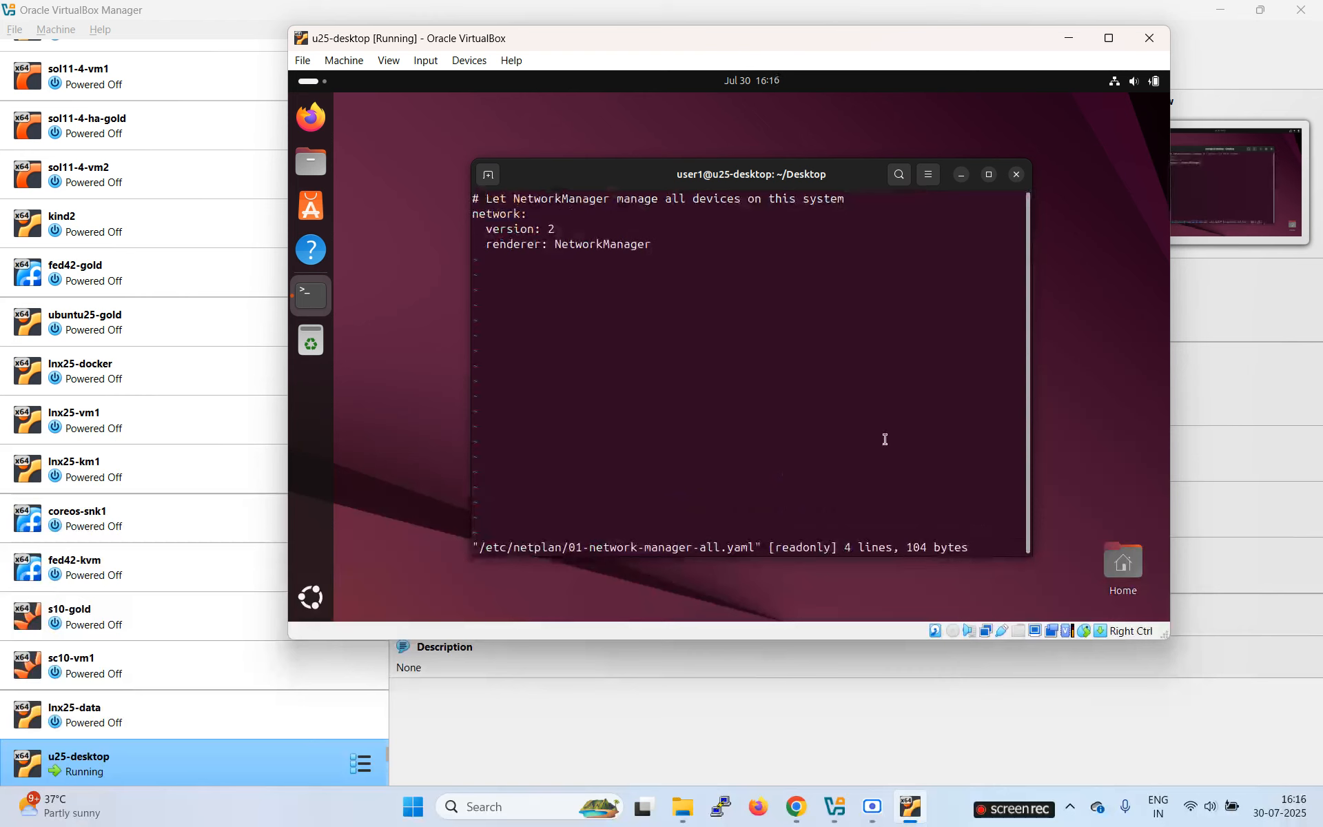
# Step: Keep the terminal open and quit vi with :q! without saving
pyautogui.click(1015, 175)
pyautogui.click(641, 399)
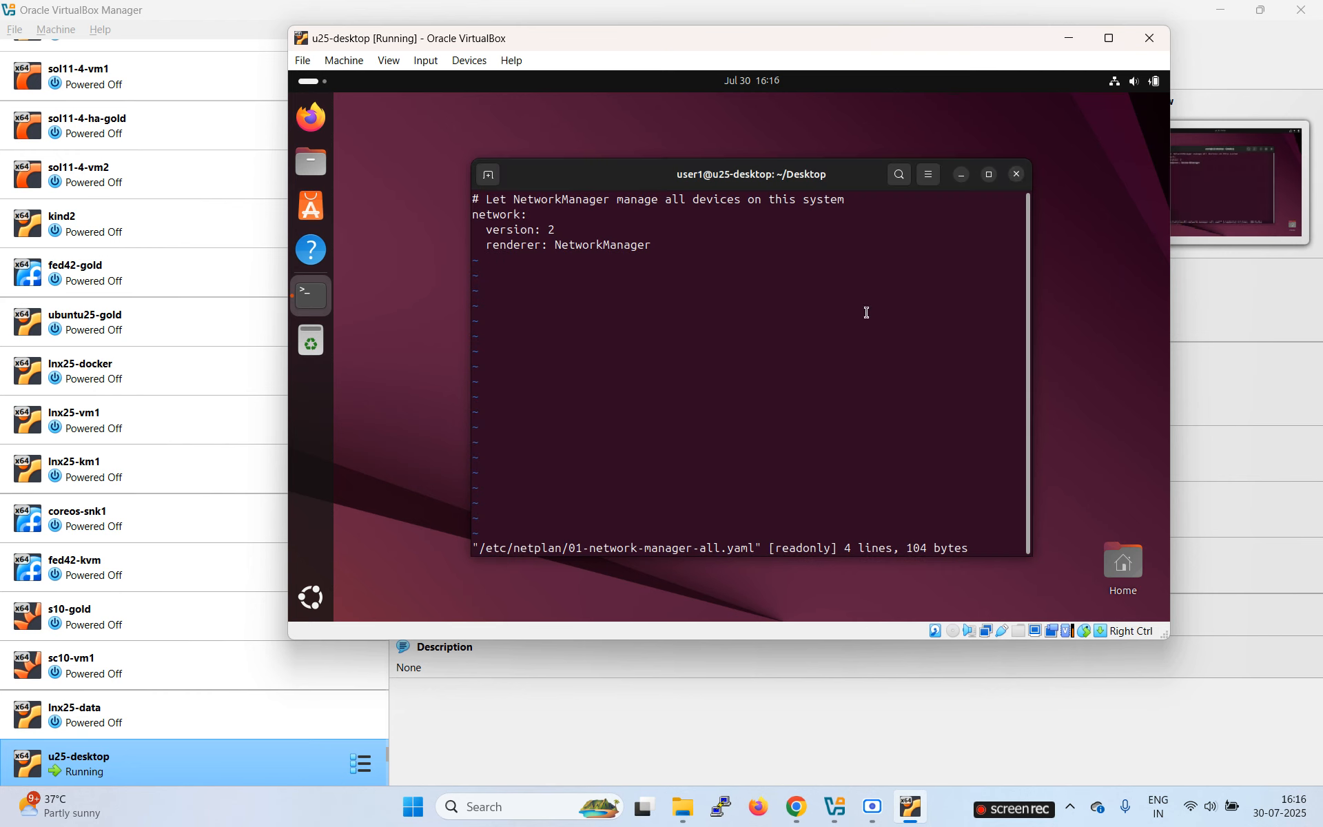
pyautogui.write(':q!')
pyautogui.press('Return')
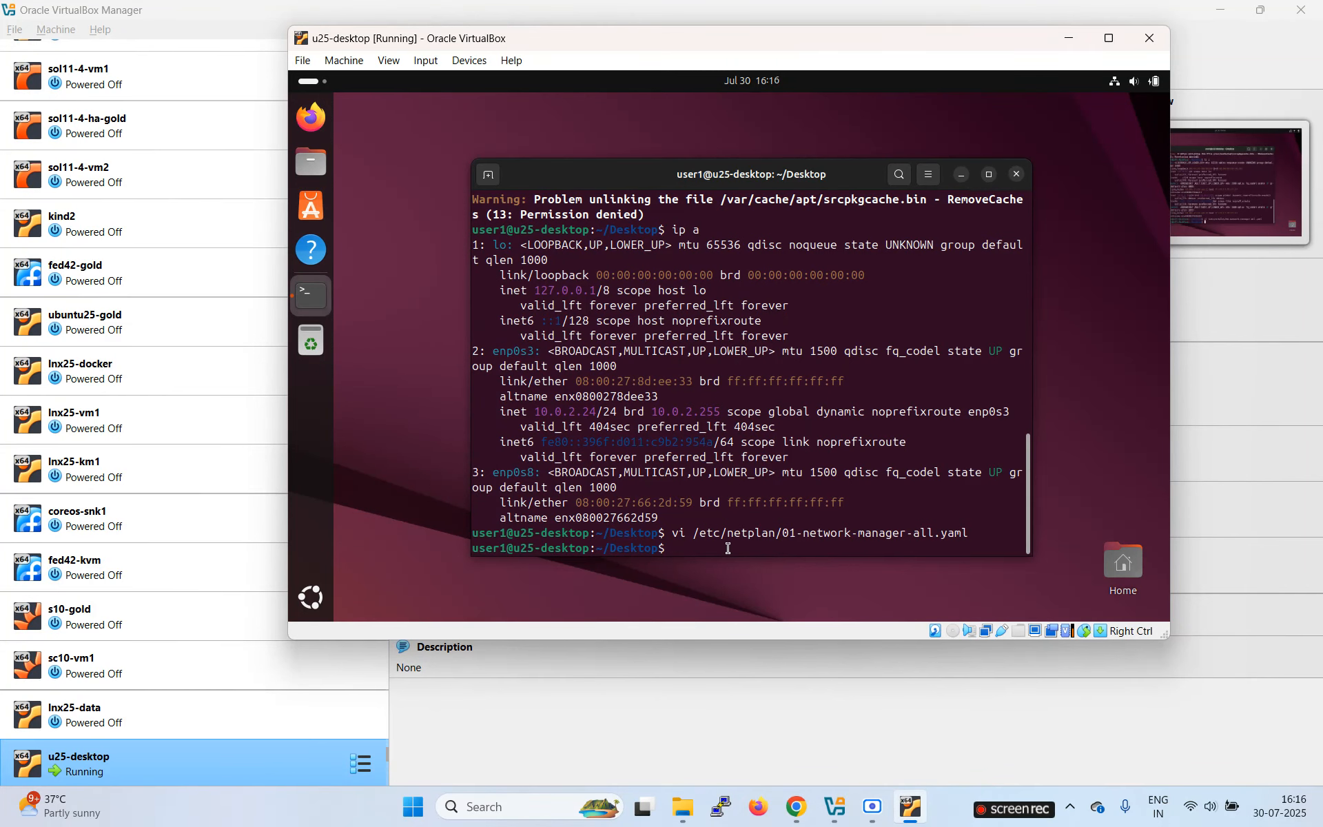
pyautogui.click(870, 807)
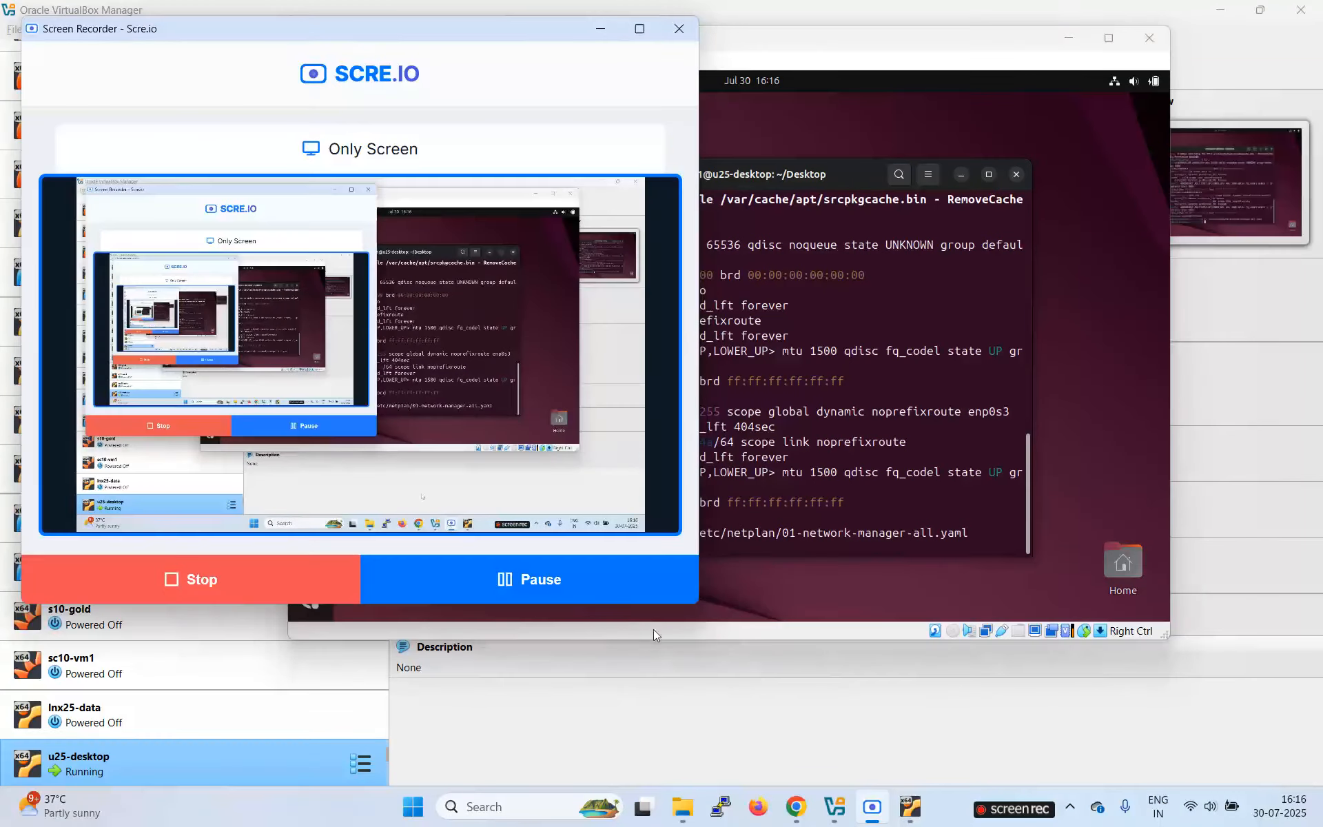